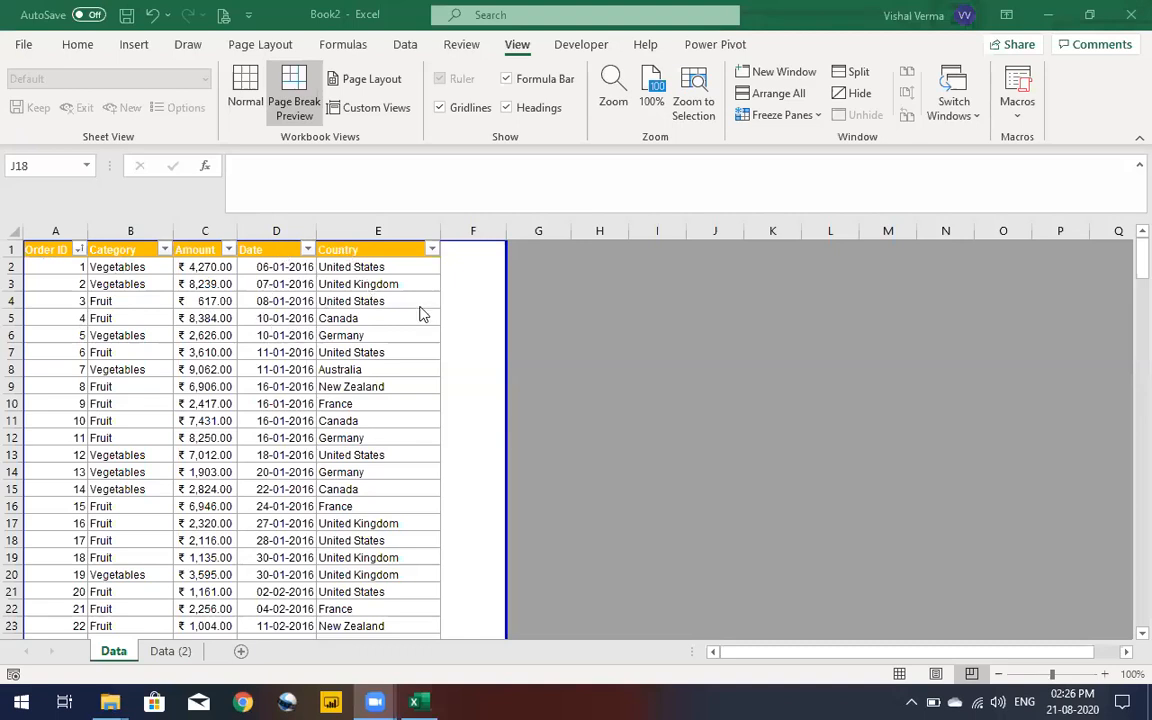
# Compare the columns of the Data and Data (2) sheets by switching between them
pyautogui.click(177, 651)
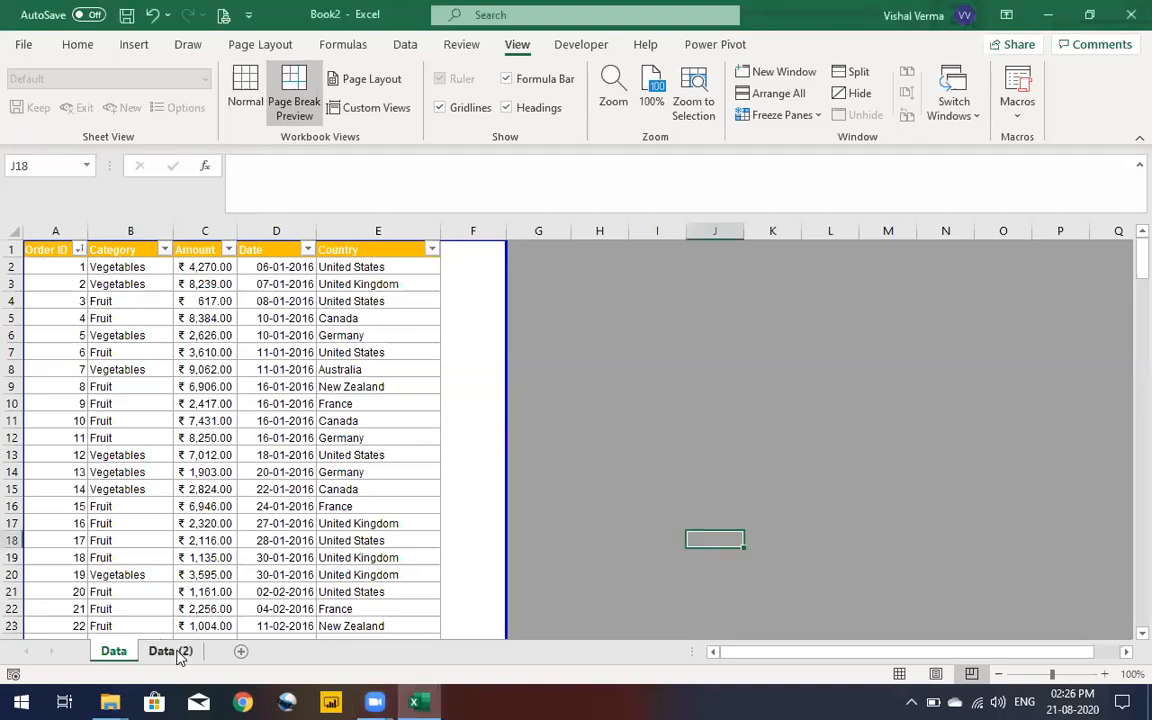
pyautogui.click(170, 651)
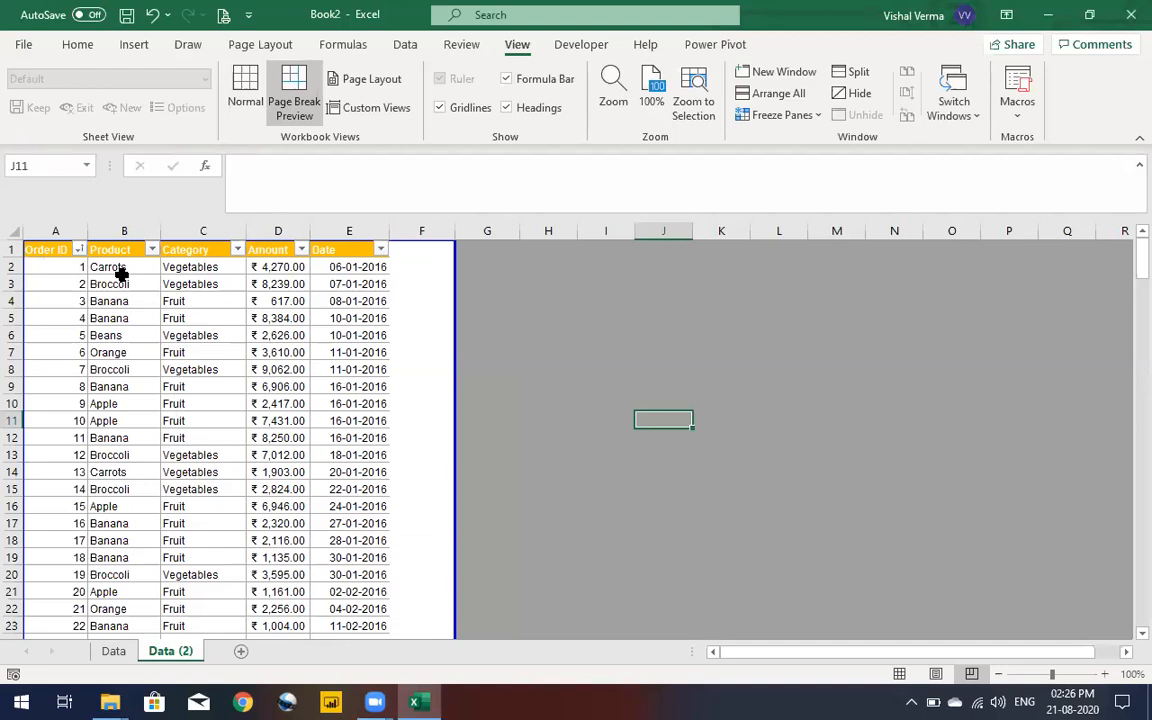
pyautogui.click(113, 651)
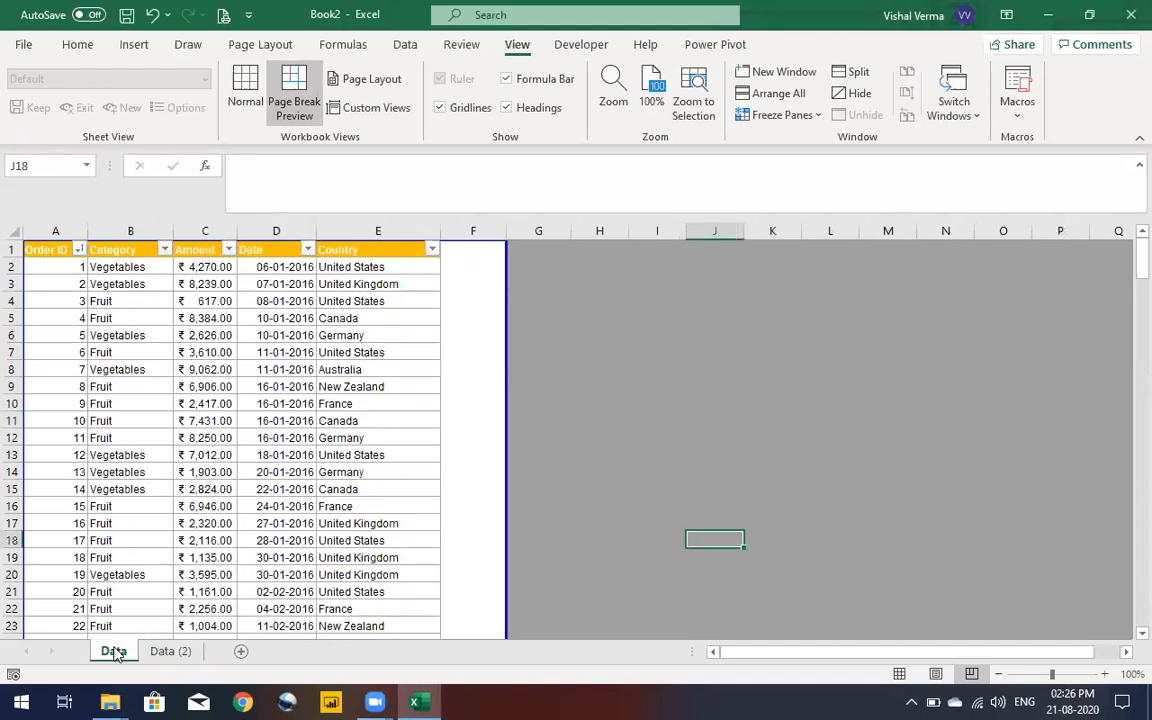
pyautogui.click(172, 651)
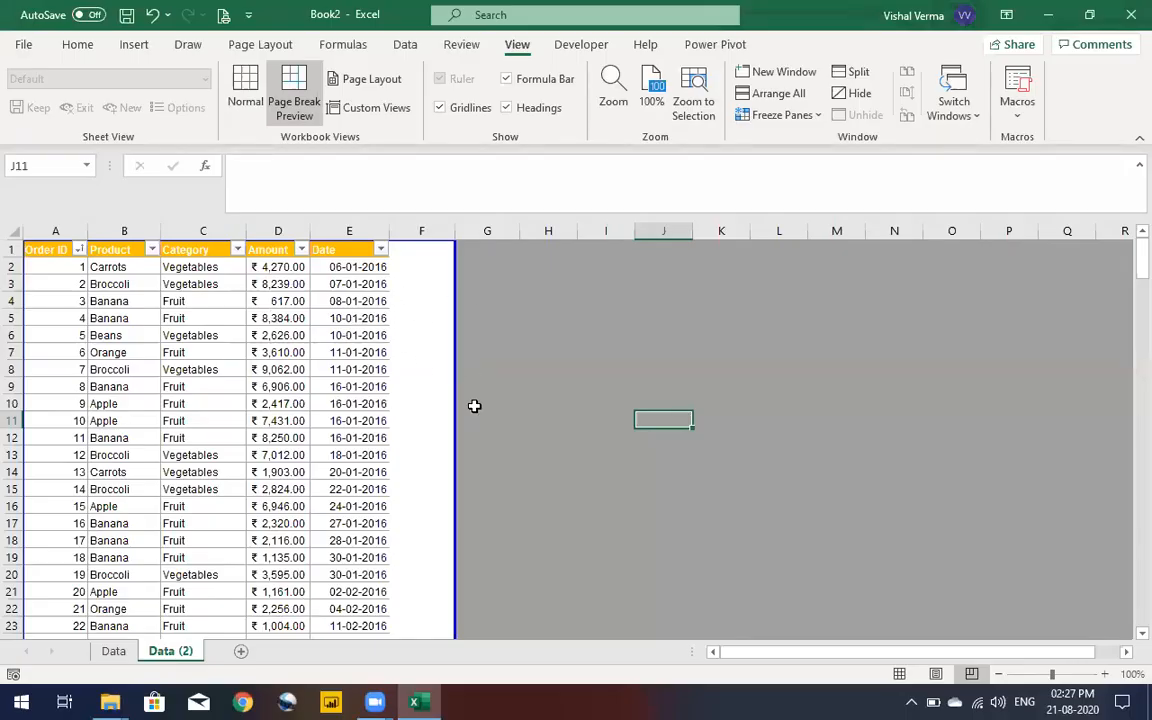
pyautogui.click(431, 313)
pyautogui.click(427, 266)
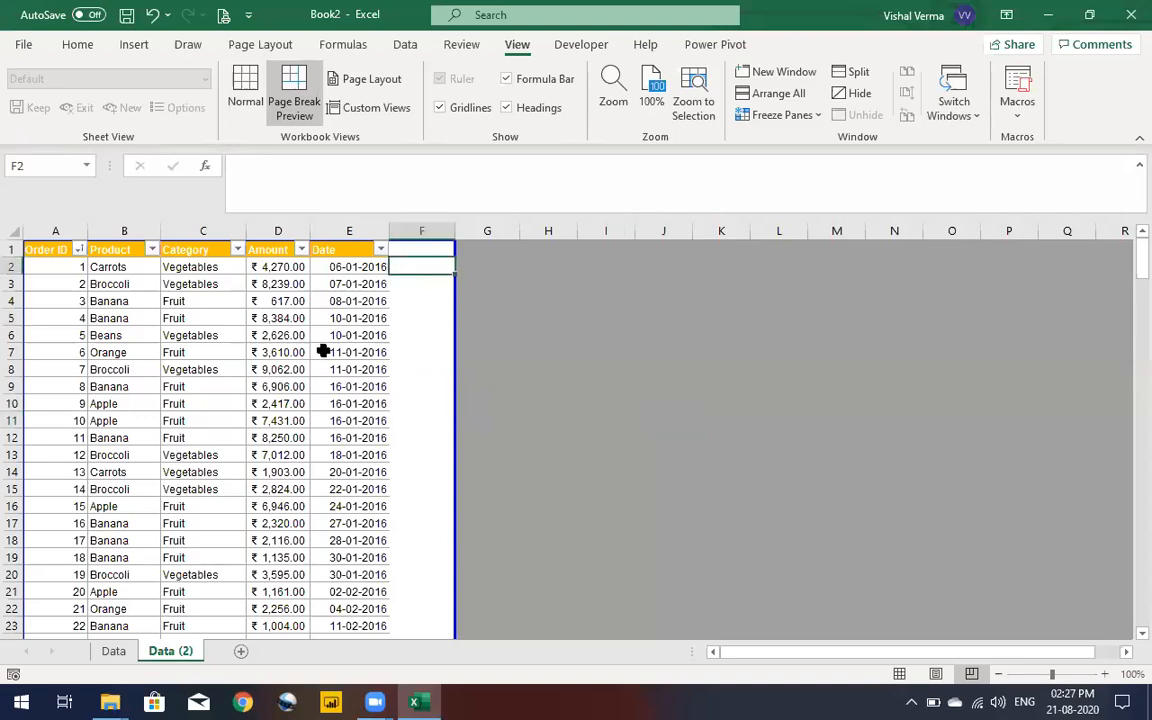
pyautogui.click(118, 653)
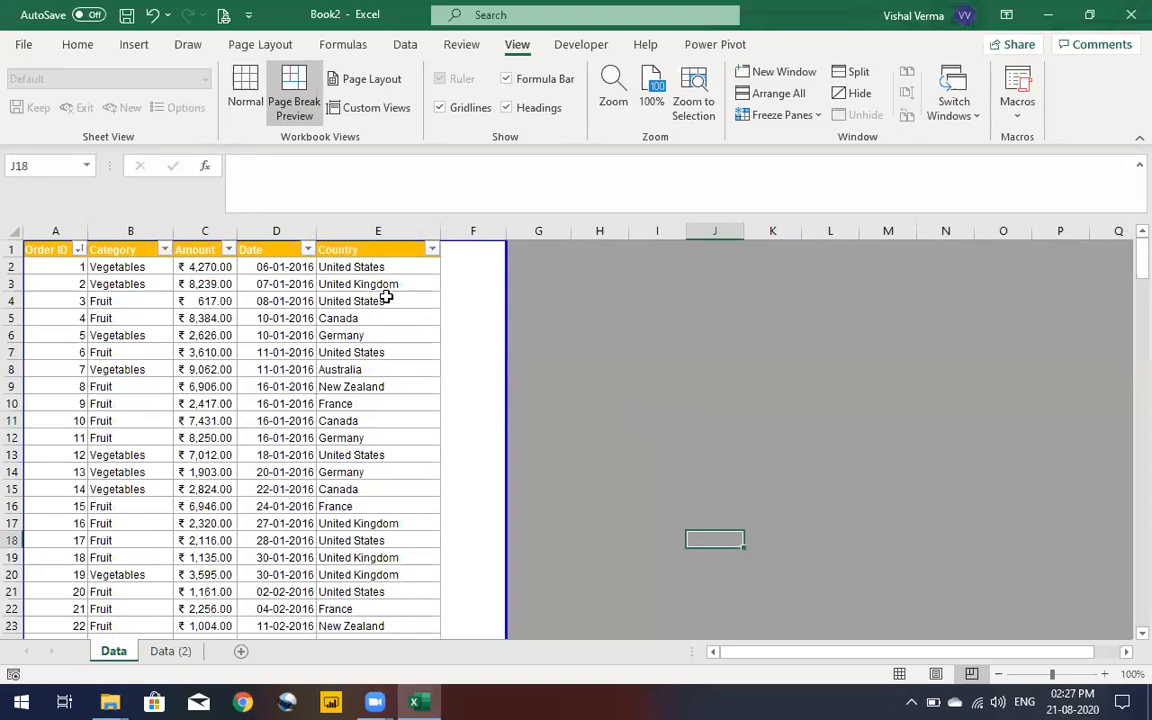
pyautogui.click(172, 652)
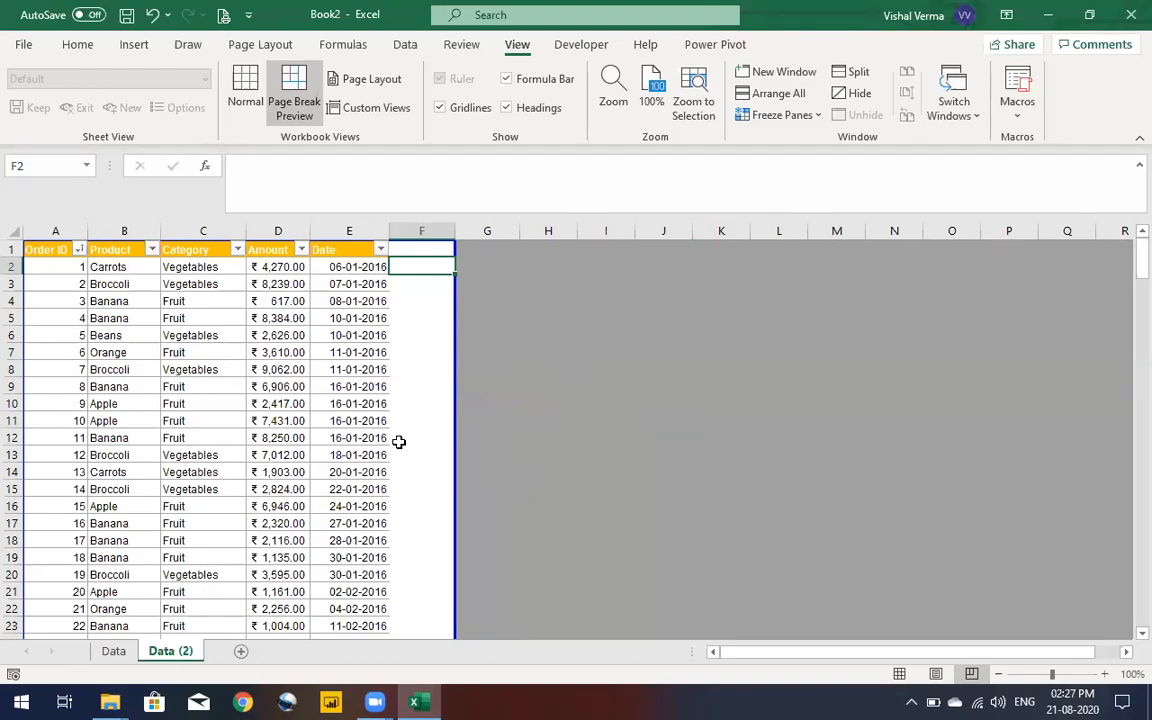
# Return to the Data sheet and open a second window of the Book2 workbook
pyautogui.click(113, 653)
pyautogui.click(783, 78)
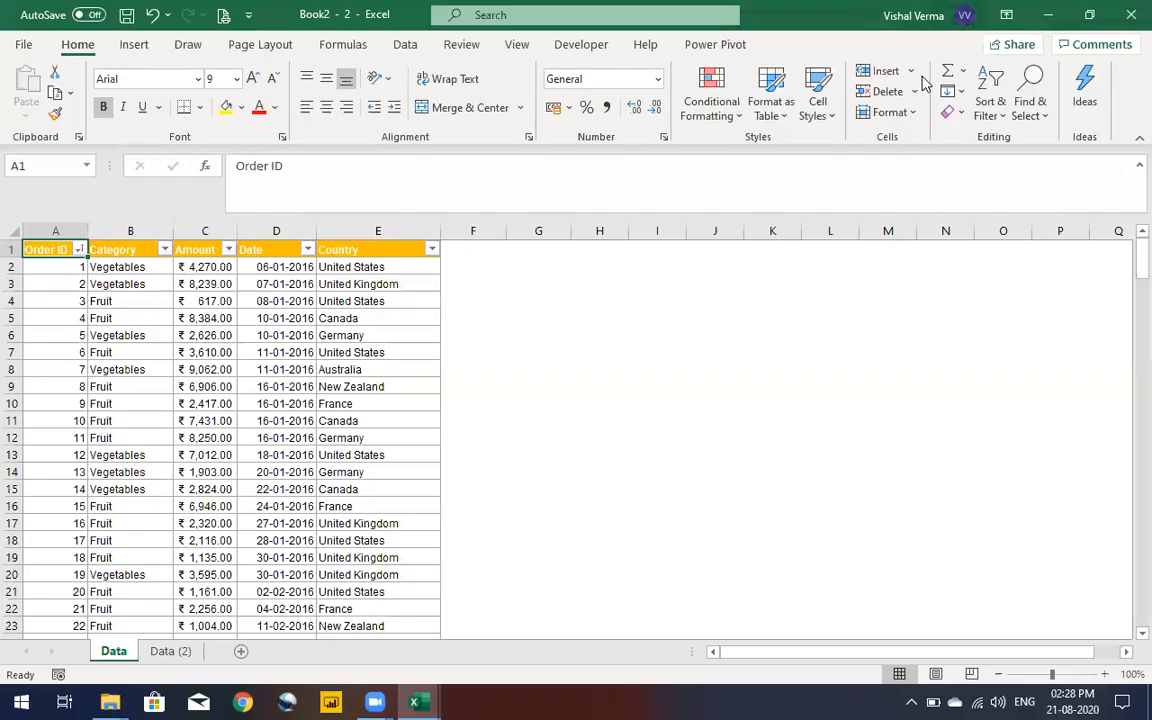
# Switch back and forth between the two Book2 windows to compare how each one shows the Data sheet
pyautogui.hotkey('alt', 'Tab')
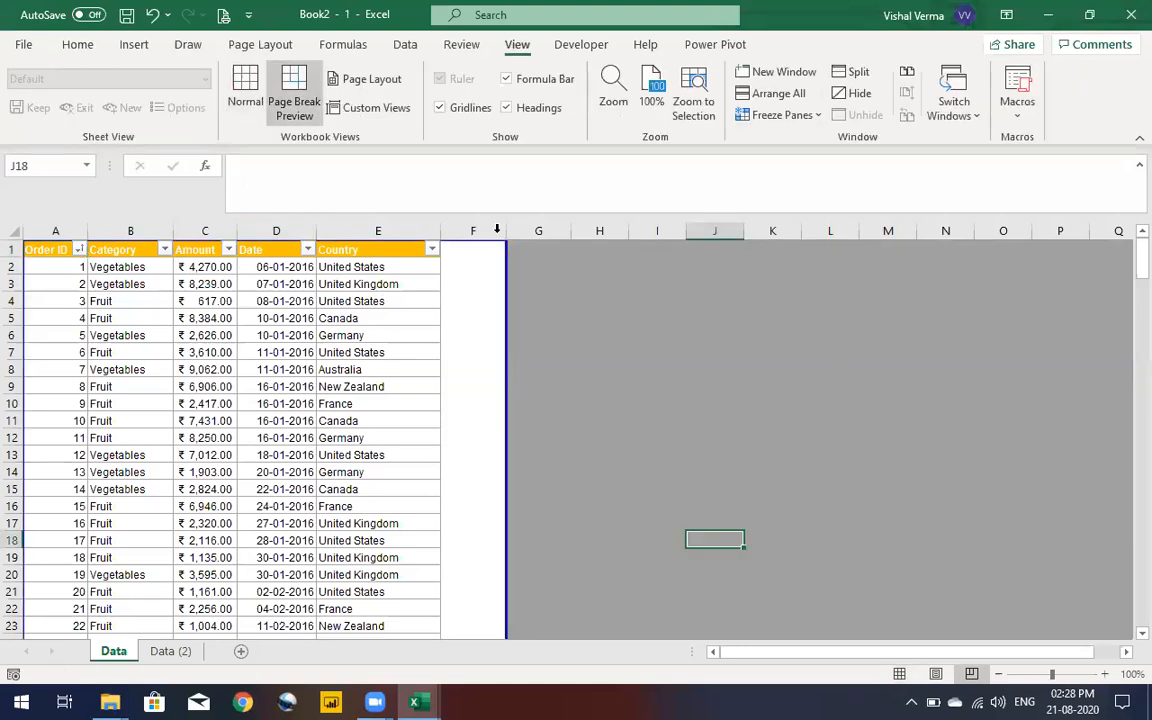
pyautogui.hotkey('alt', 'Tab')
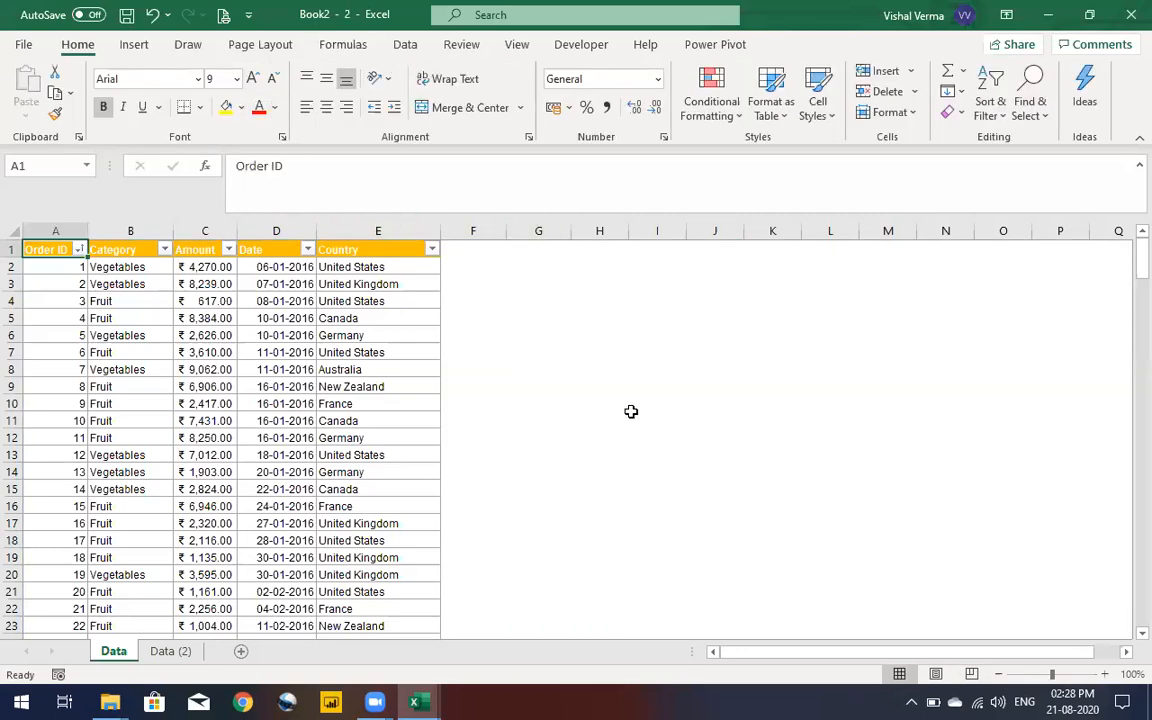
pyautogui.hotkey('alt', 'Tab')
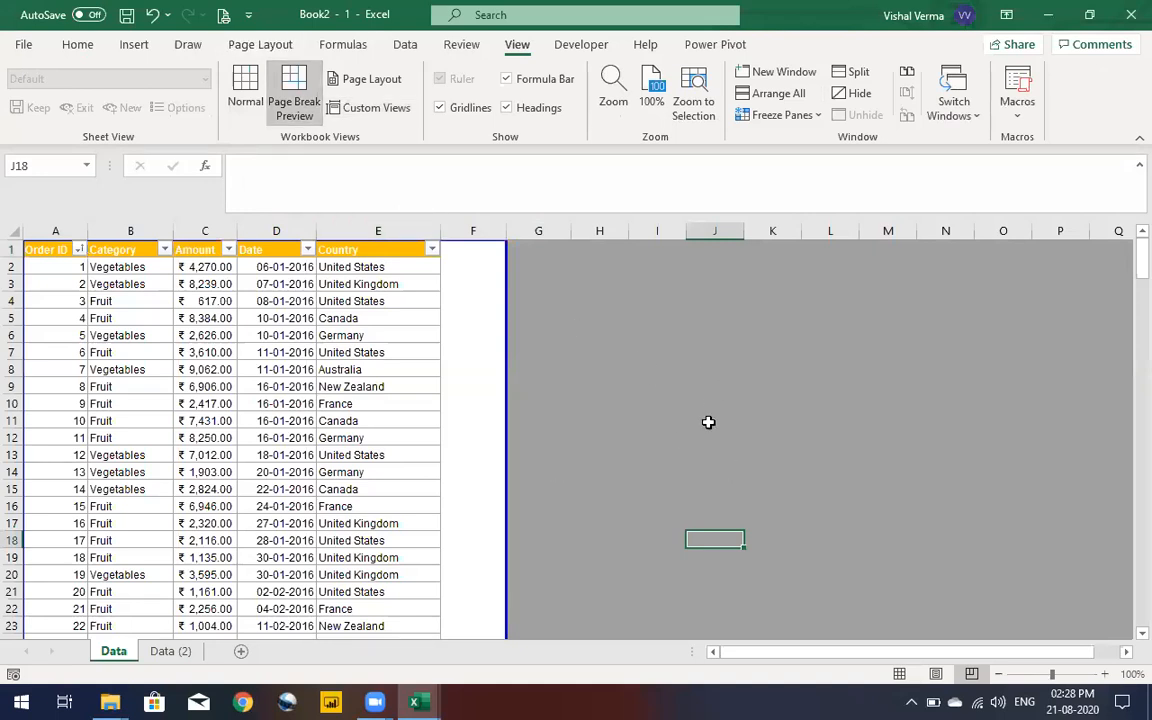
pyautogui.hotkey('alt', 'Tab')
pyautogui.click(515, 44)
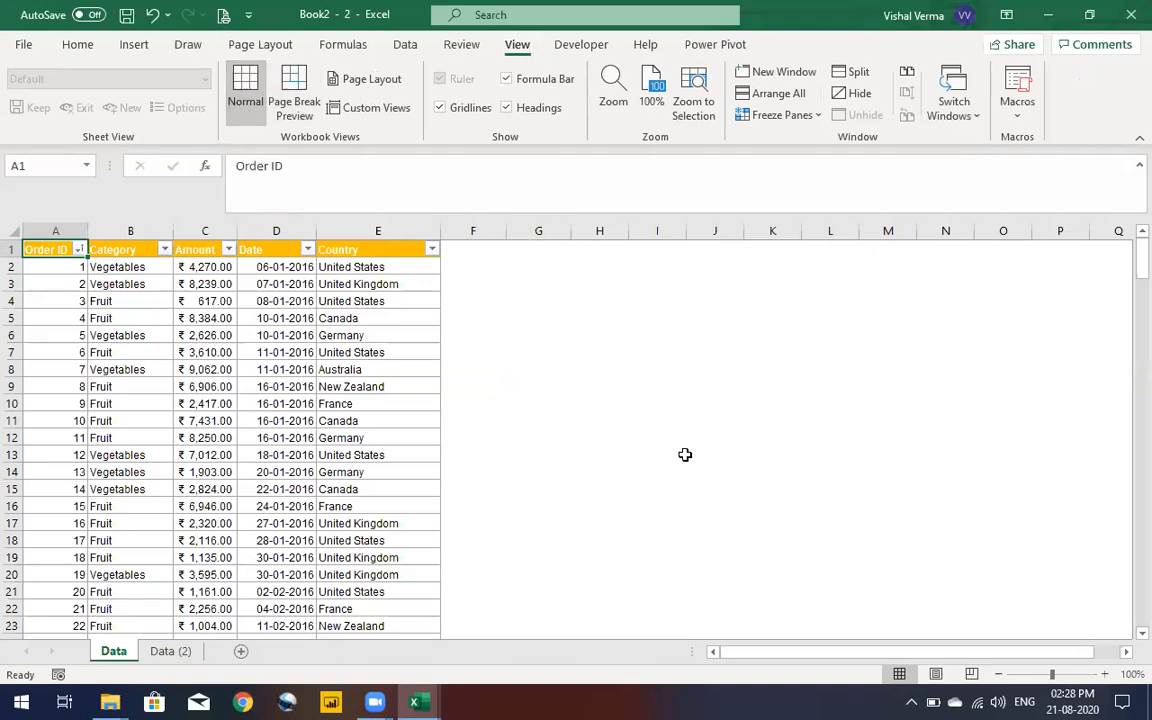
pyautogui.hotkey('alt', 'Tab')
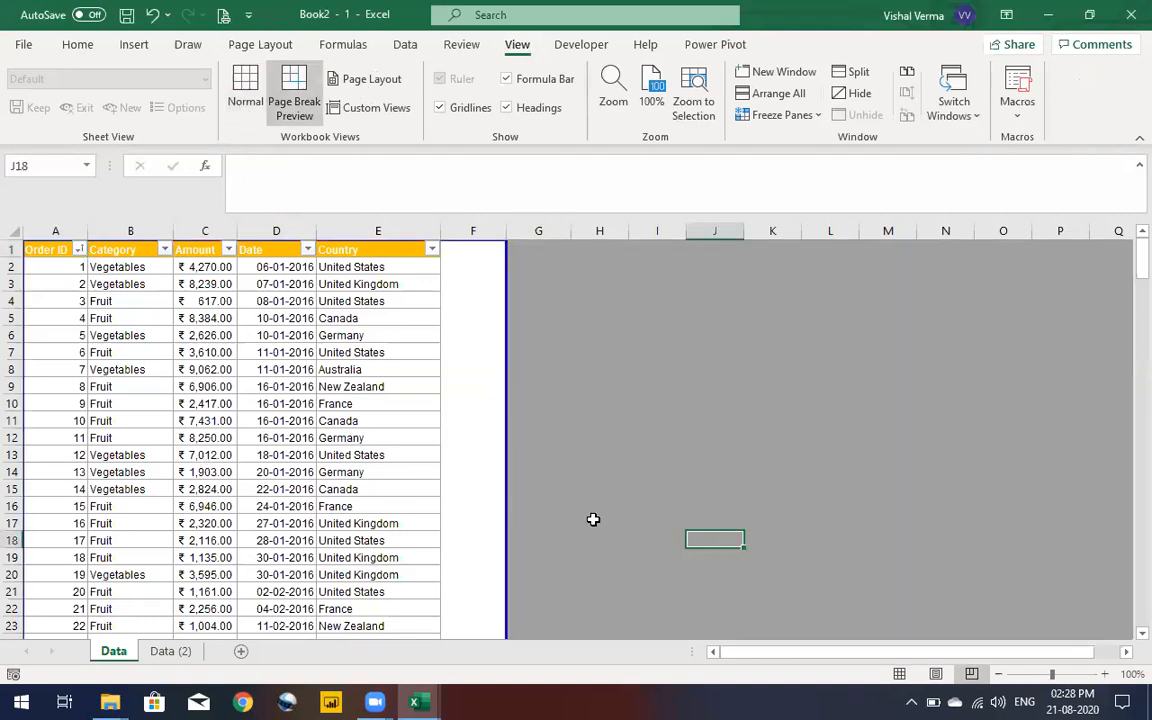
pyautogui.hotkey('alt', 'Tab')
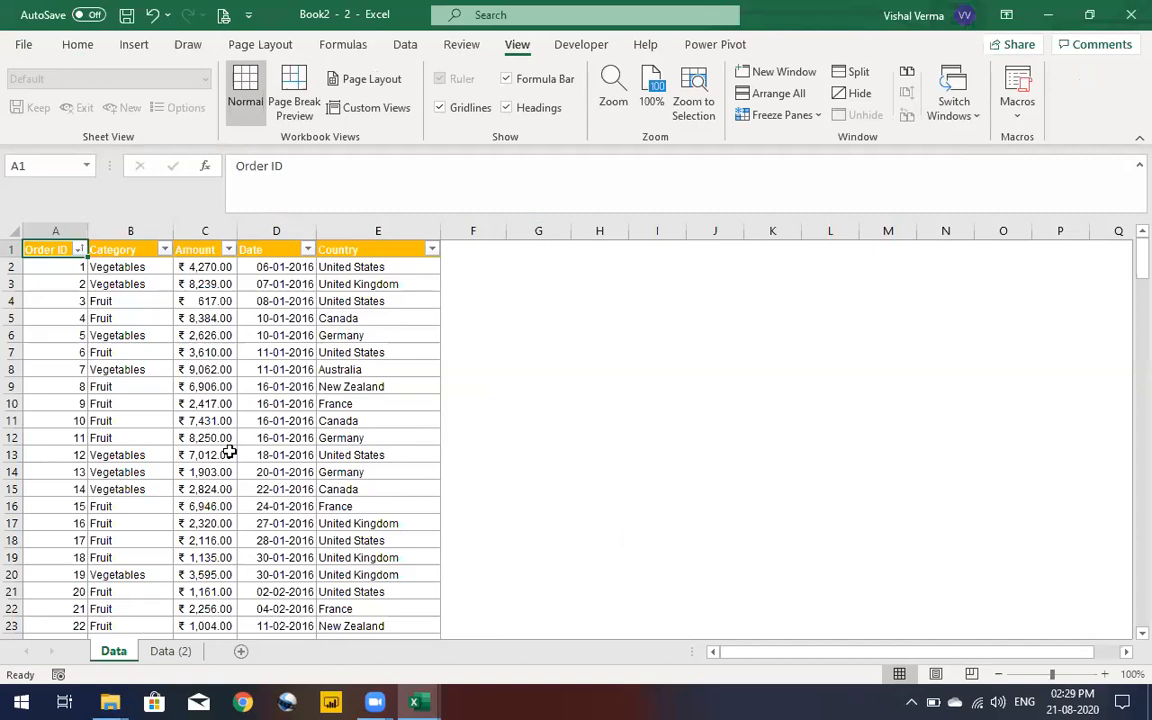
pyautogui.hotkey('alt', 'Tab')
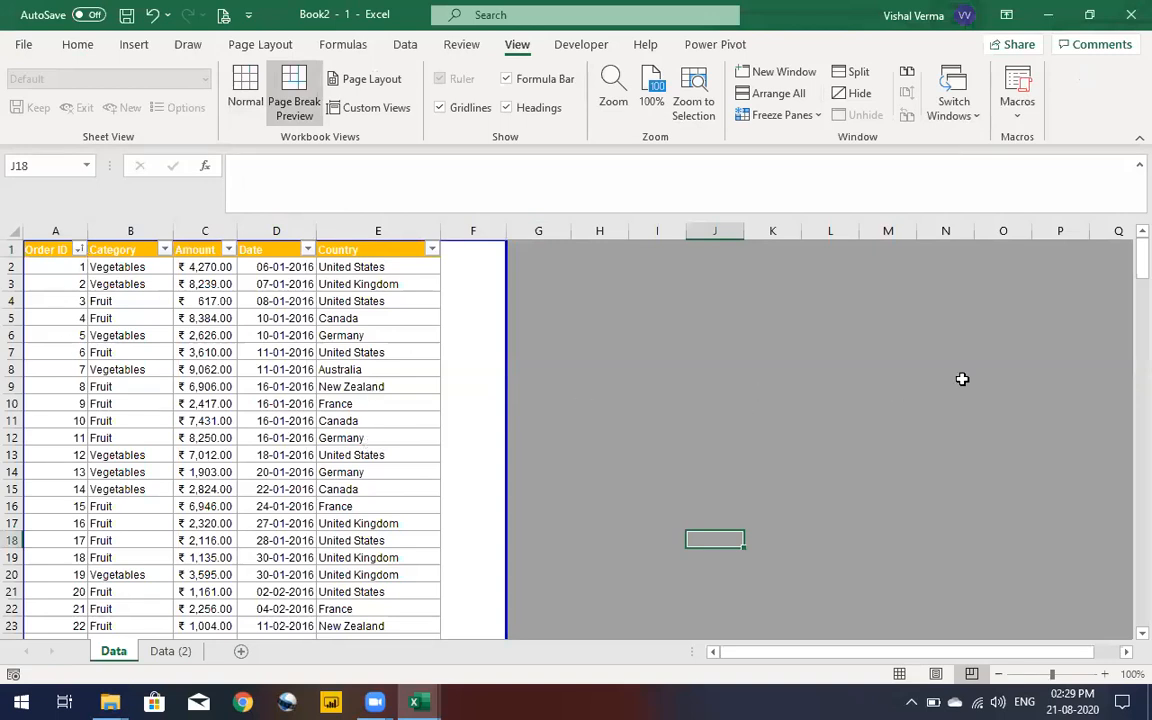
pyautogui.hotkey('alt', 'Tab')
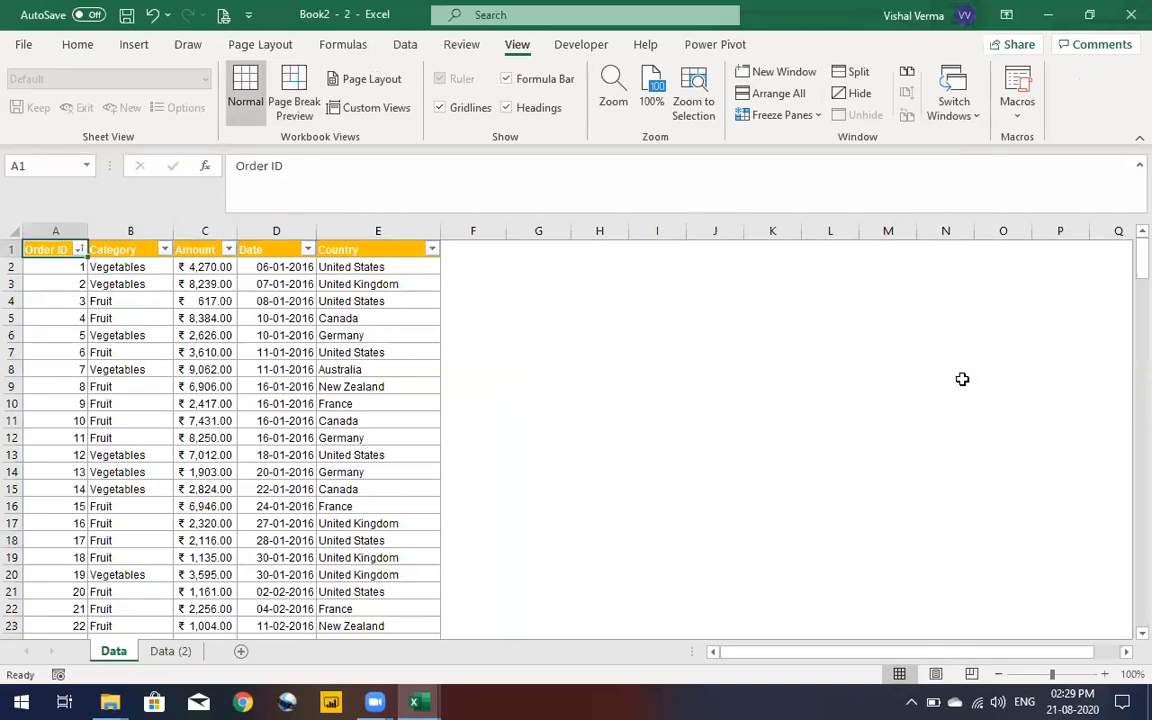
pyautogui.hotkey('alt', 'Tab')
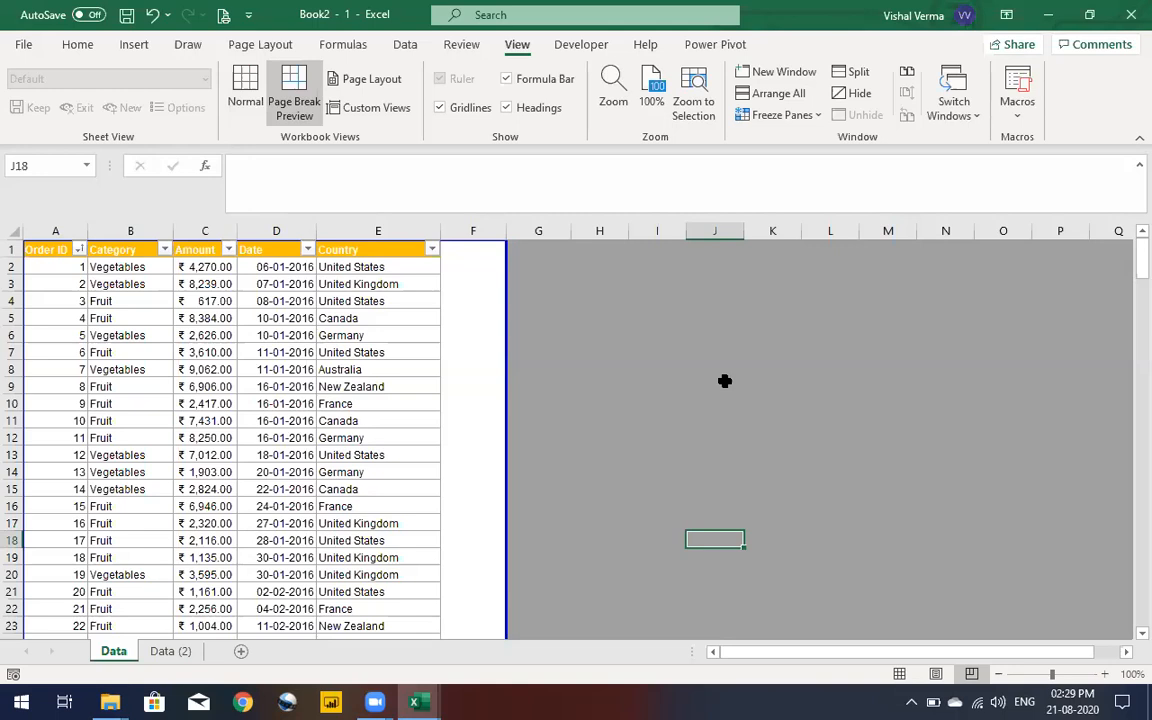
pyautogui.hotkey('alt', 'Tab')
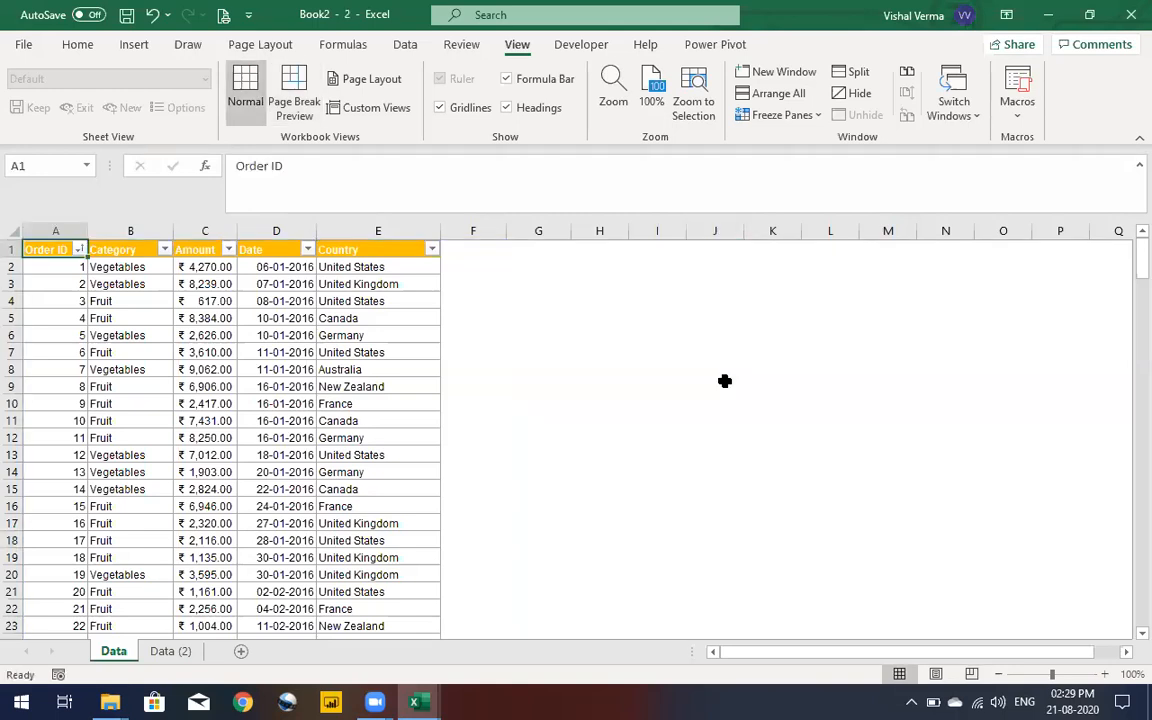
pyautogui.hotkey('alt', 'Tab')
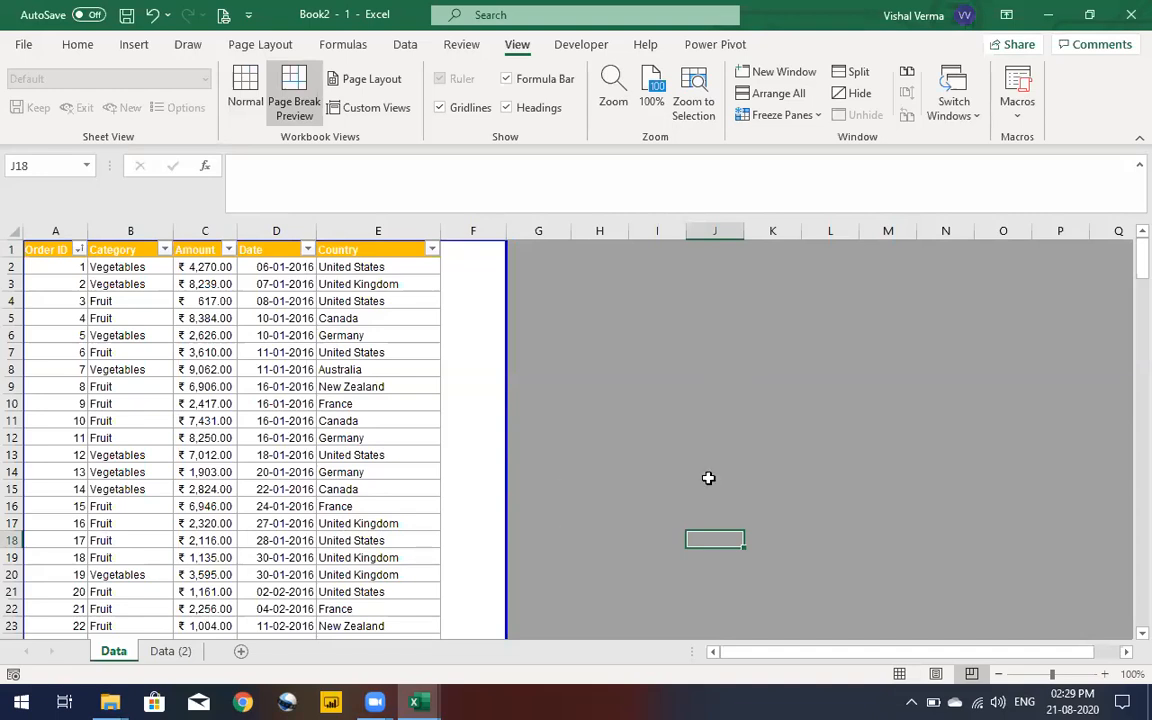
pyautogui.hotkey('alt', 'Tab')
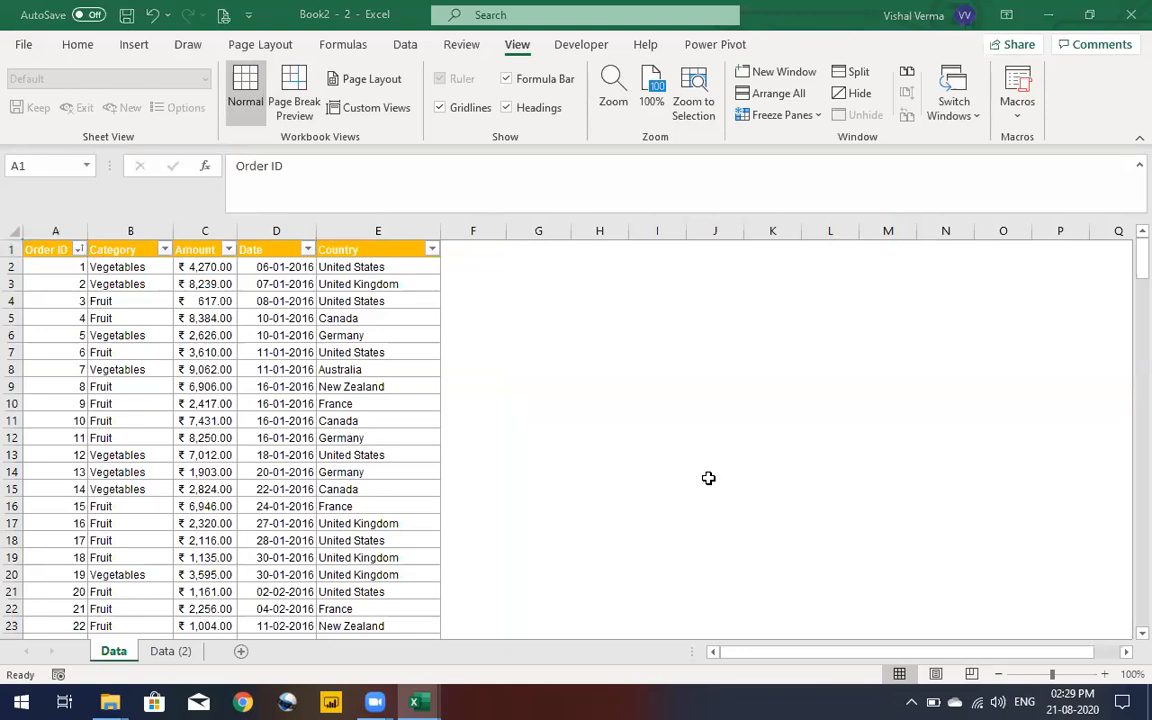
pyautogui.hotkey('alt', 'Tab')
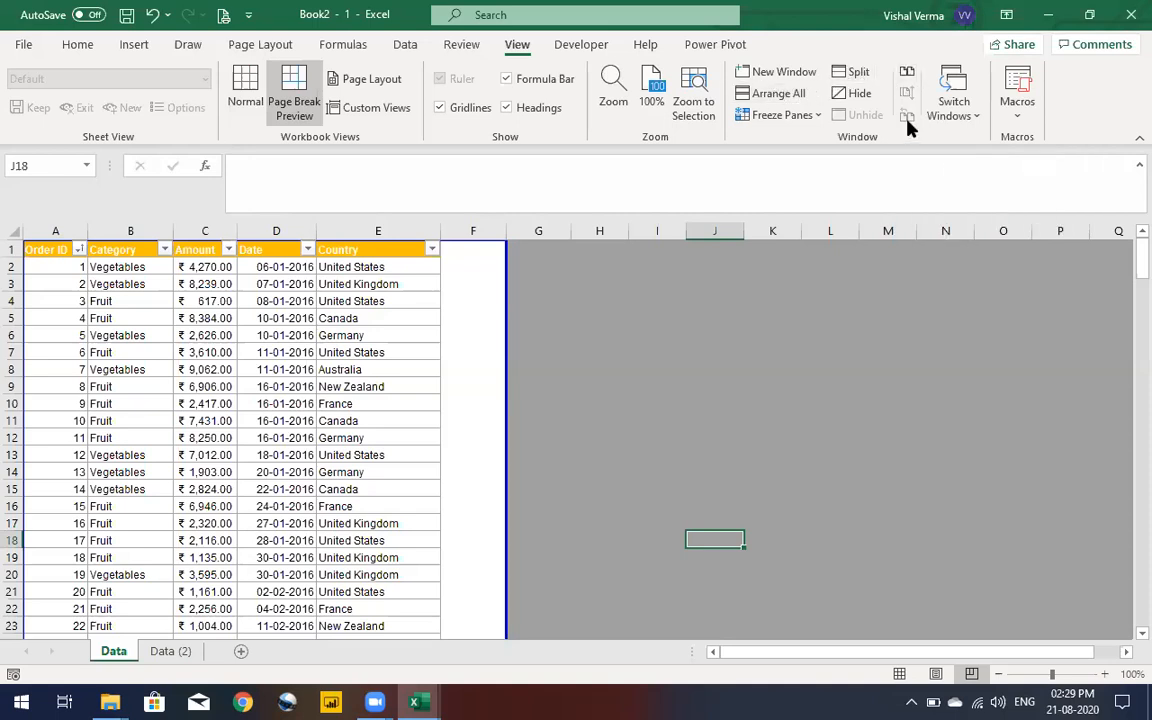
pyautogui.click(974, 118)
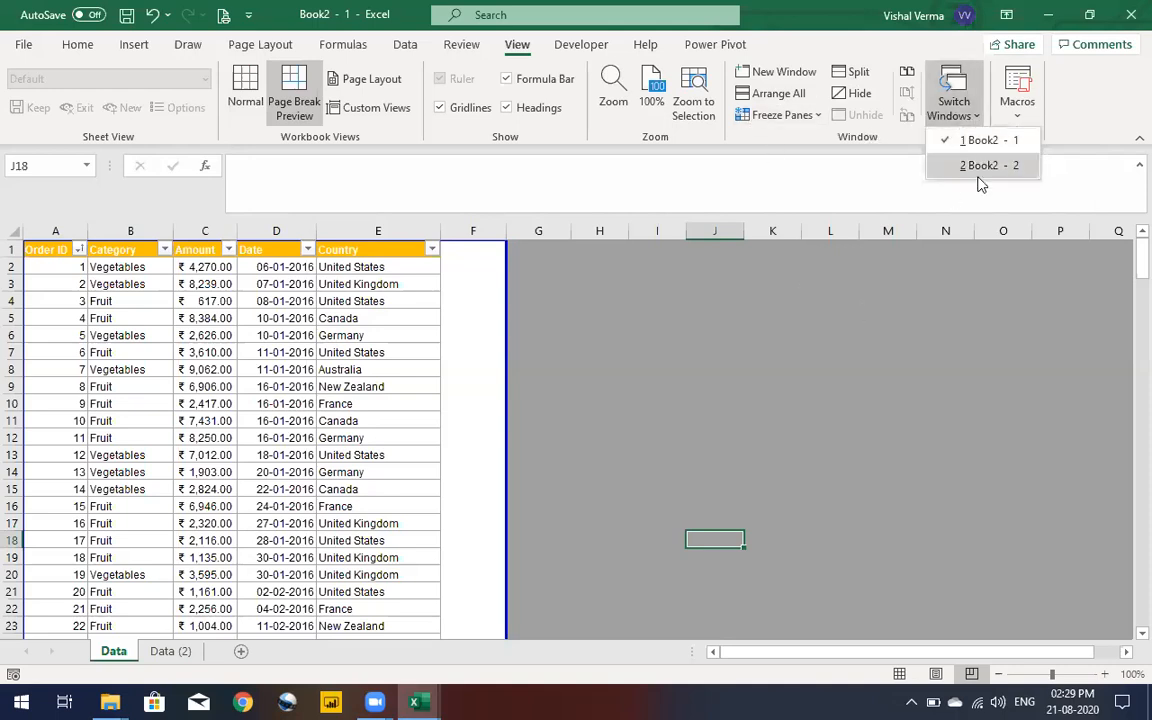
pyautogui.click(778, 95)
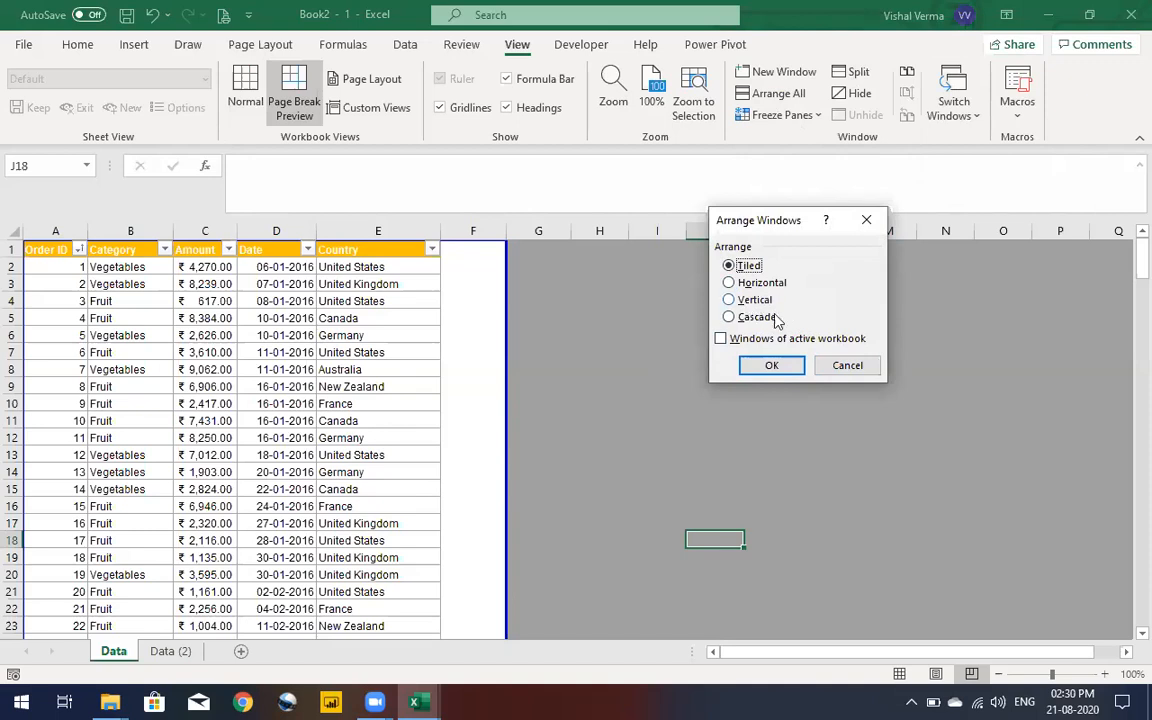
pyautogui.click(848, 366)
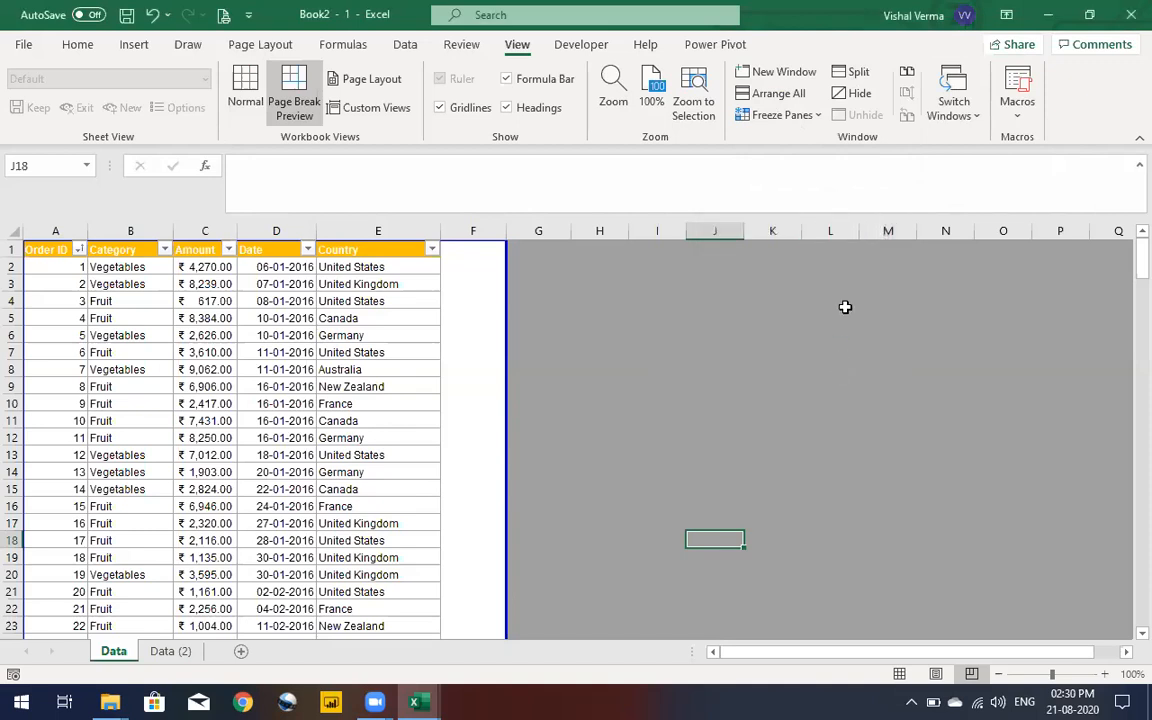
# View the two Book2 windows side by side and scroll the Data sheet across and down in both synchronously
pyautogui.click(906, 76)
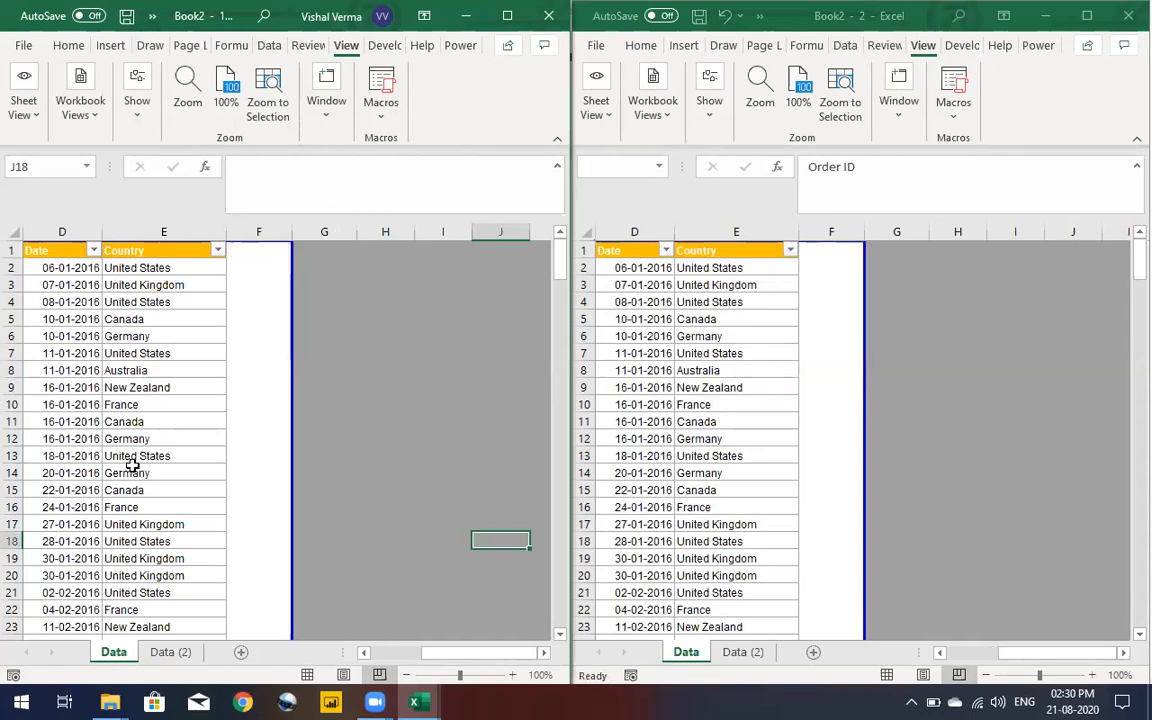
pyautogui.hscroll(-3, 221, 453)
pyautogui.hscroll(19, 221, 453)
pyautogui.hscroll(-19, 221, 453)
pyautogui.hscroll(6, 219, 454)
pyautogui.hscroll(-6, 219, 454)
pyautogui.hscroll(3, 219, 454)
pyautogui.hscroll(-3, 219, 454)
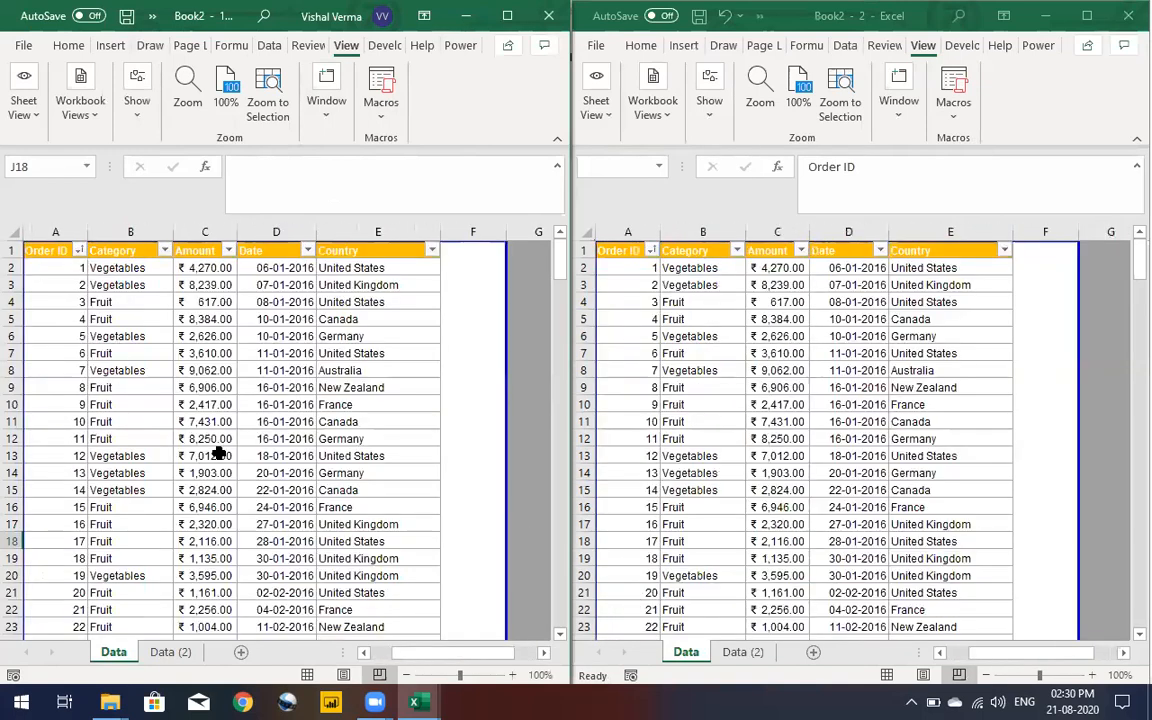
pyautogui.hscroll(4, 219, 454)
pyautogui.hscroll(-4, 219, 454)
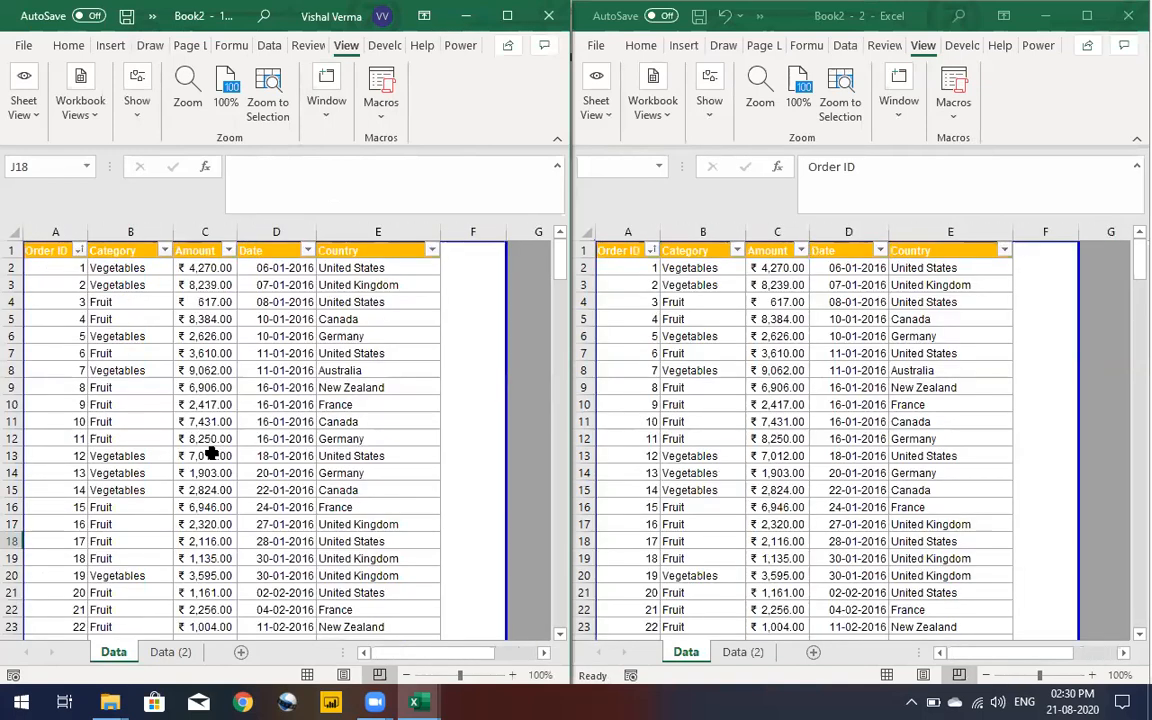
pyautogui.scroll(-19, 212, 454)
pyautogui.scroll(19, 213, 450)
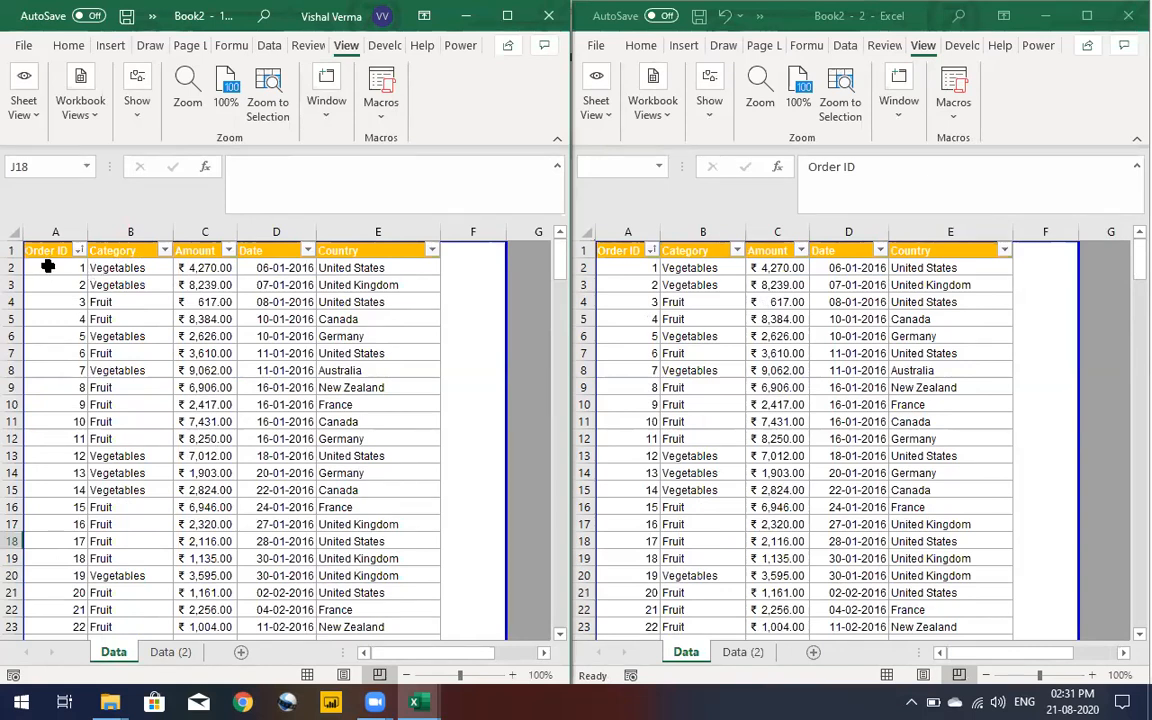
# Show the Data (2) sheet in the second Book2 window beside the Data sheet in the first
pyautogui.click(745, 660)
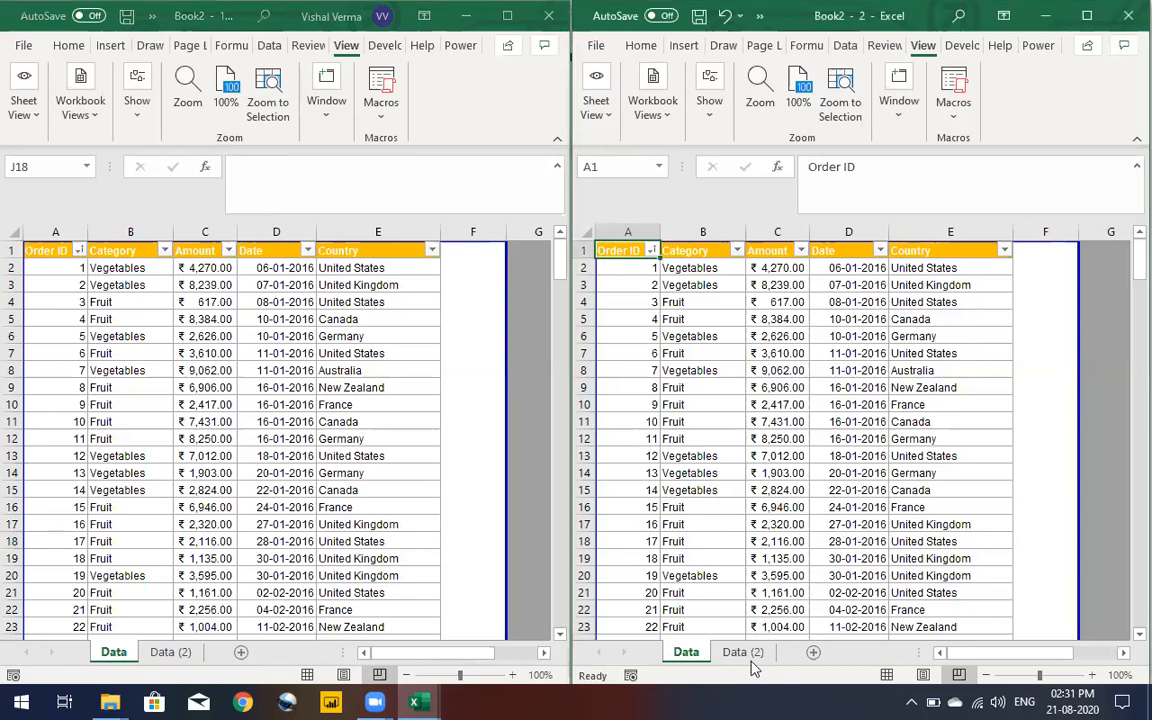
pyautogui.click(745, 652)
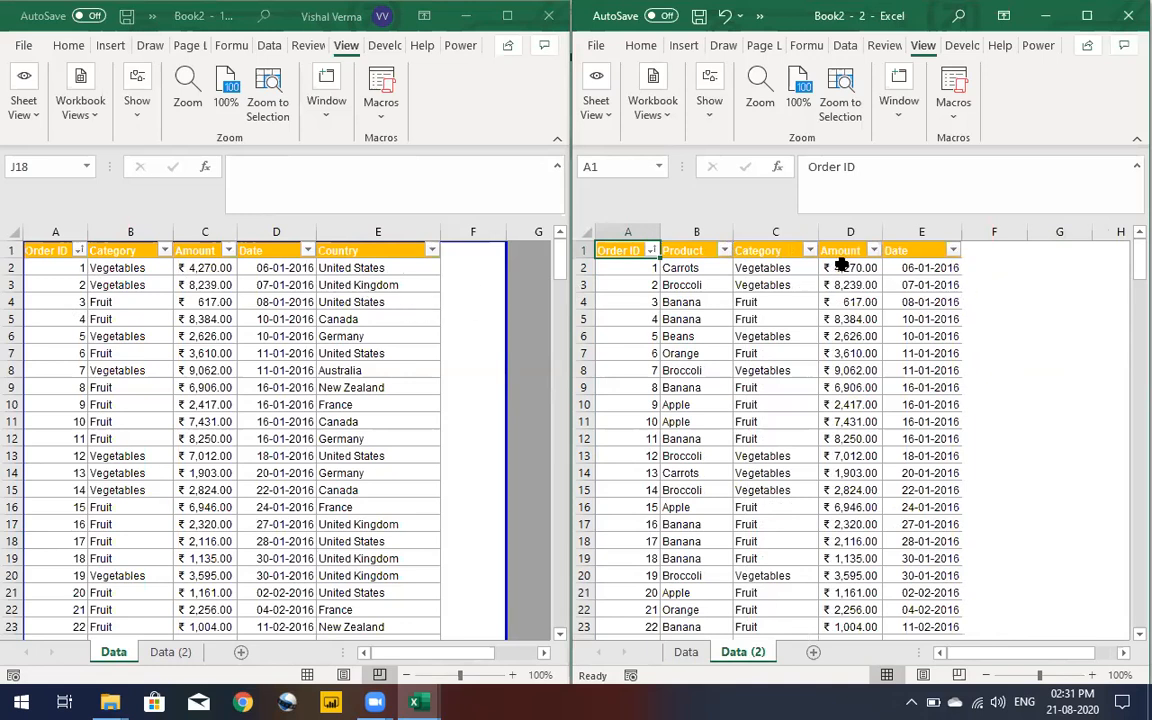
# Close the second Book2 window and keep the remaining workbook window open by cancelling its closing
pyautogui.click(1127, 17)
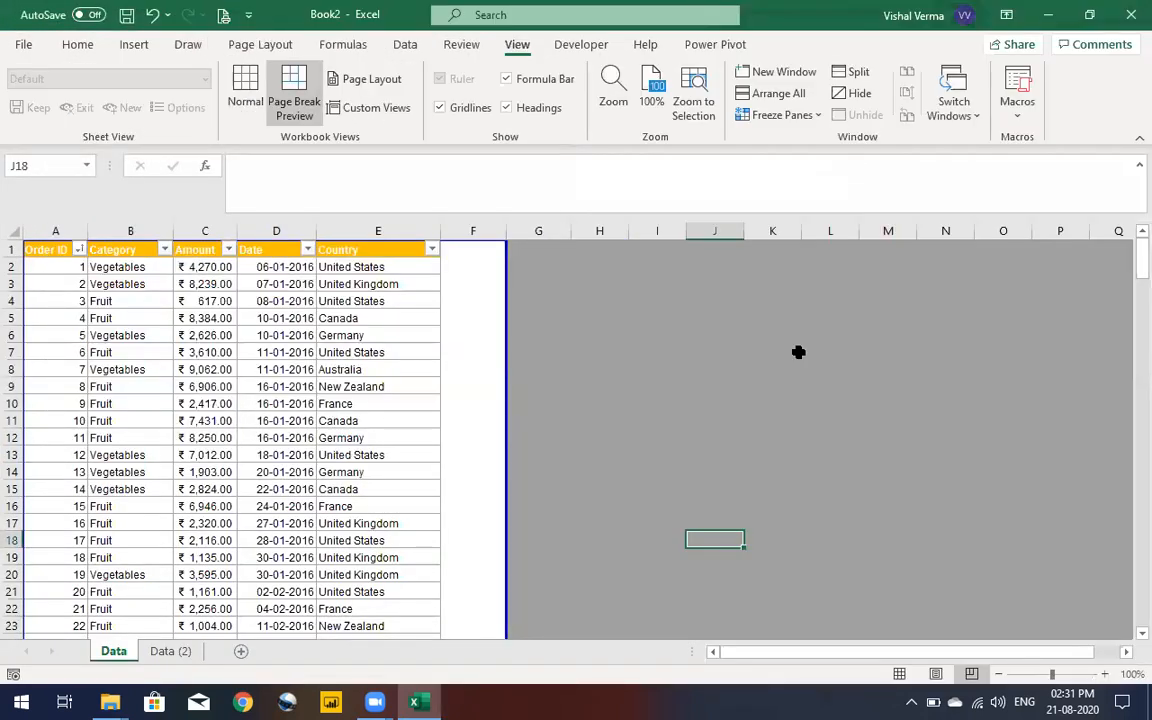
pyautogui.click(1129, 16)
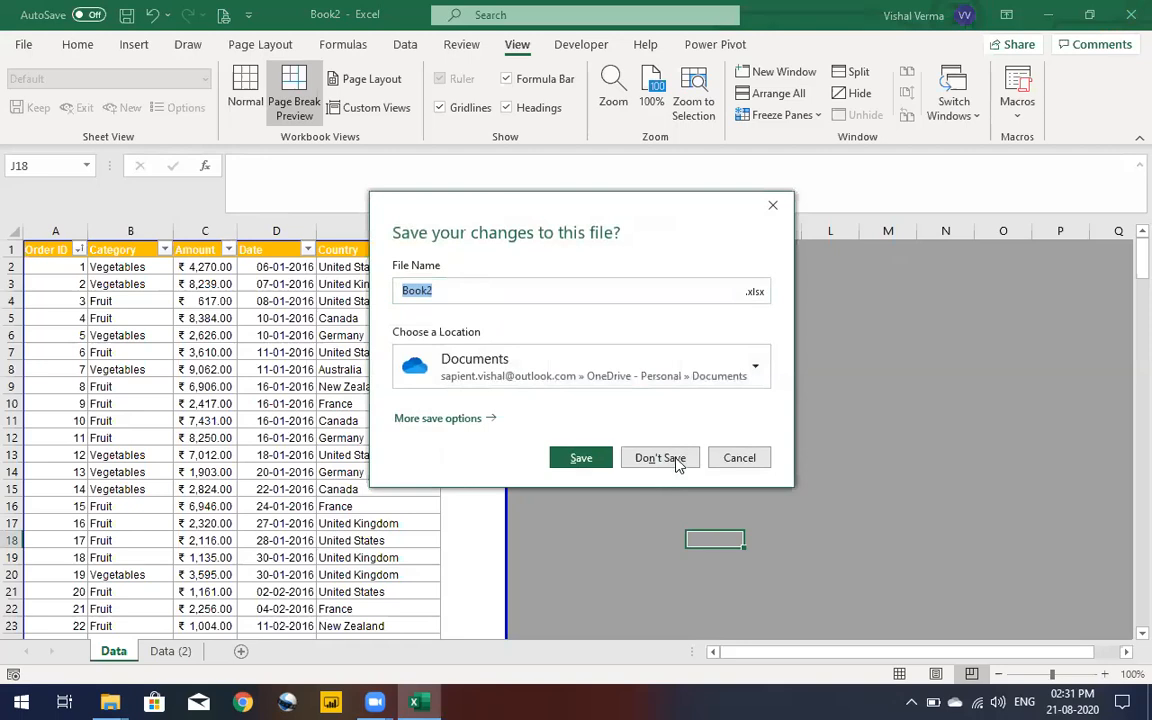
pyautogui.click(740, 458)
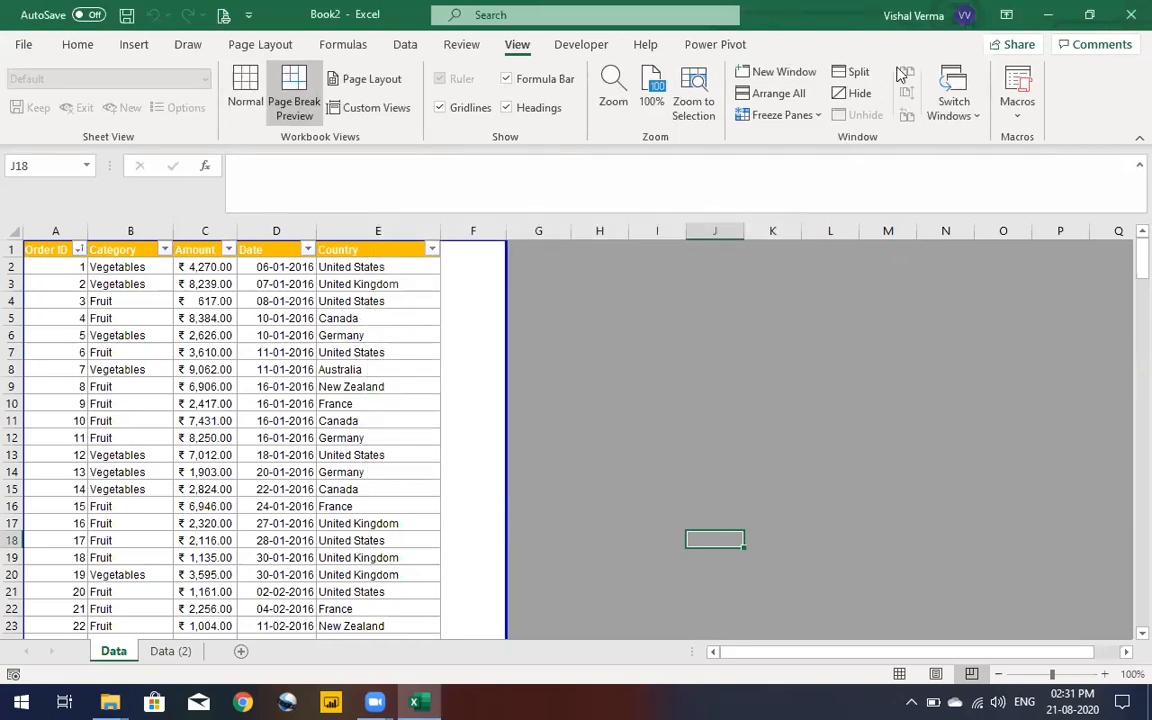
# Open a new window of Book2 from the Data sheet and view both windows side by side
pyautogui.click(420, 403)
pyautogui.click(776, 71)
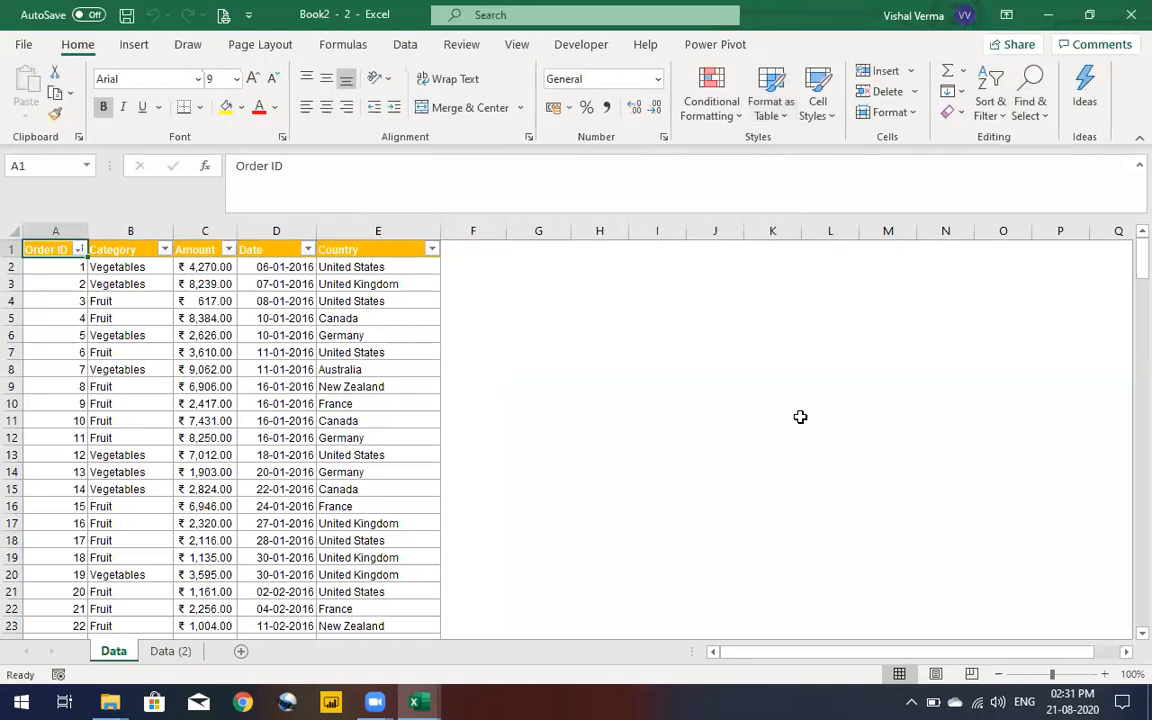
pyautogui.hotkey('alt', 'Tab')
pyautogui.click(906, 77)
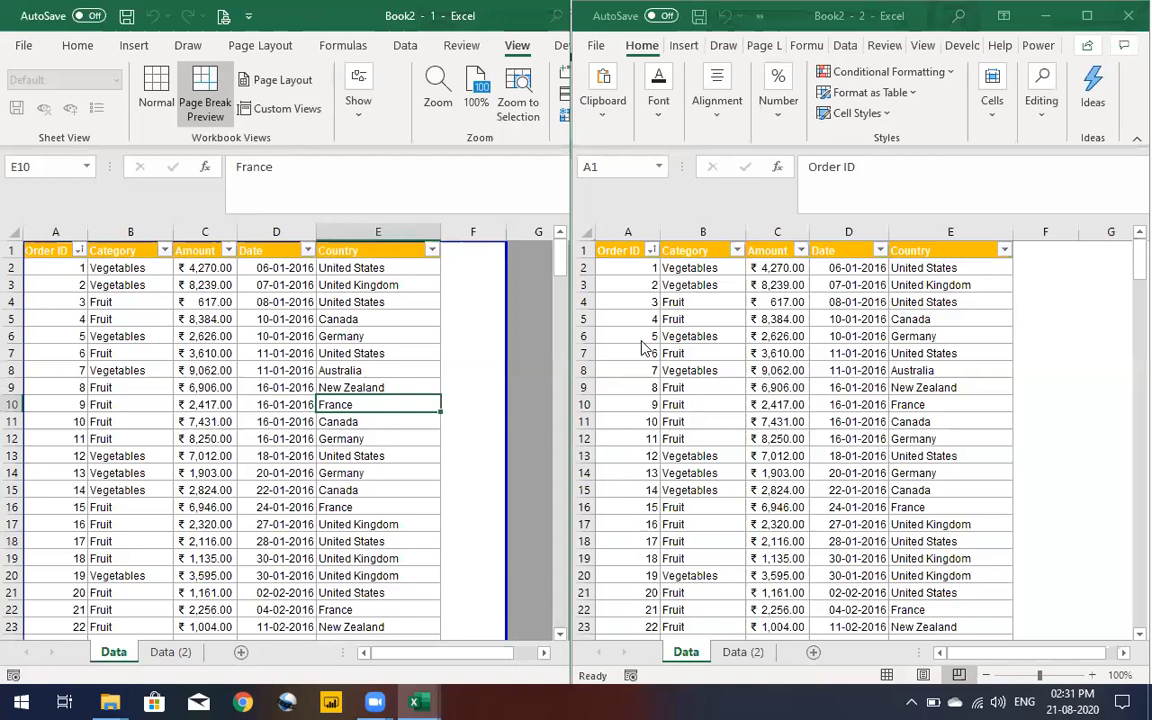
# Enter the formula =C2*3 in cell F2 of the Data sheet in the first Book2 window and autofit column F
pyautogui.click(460, 282)
pyautogui.click(455, 266)
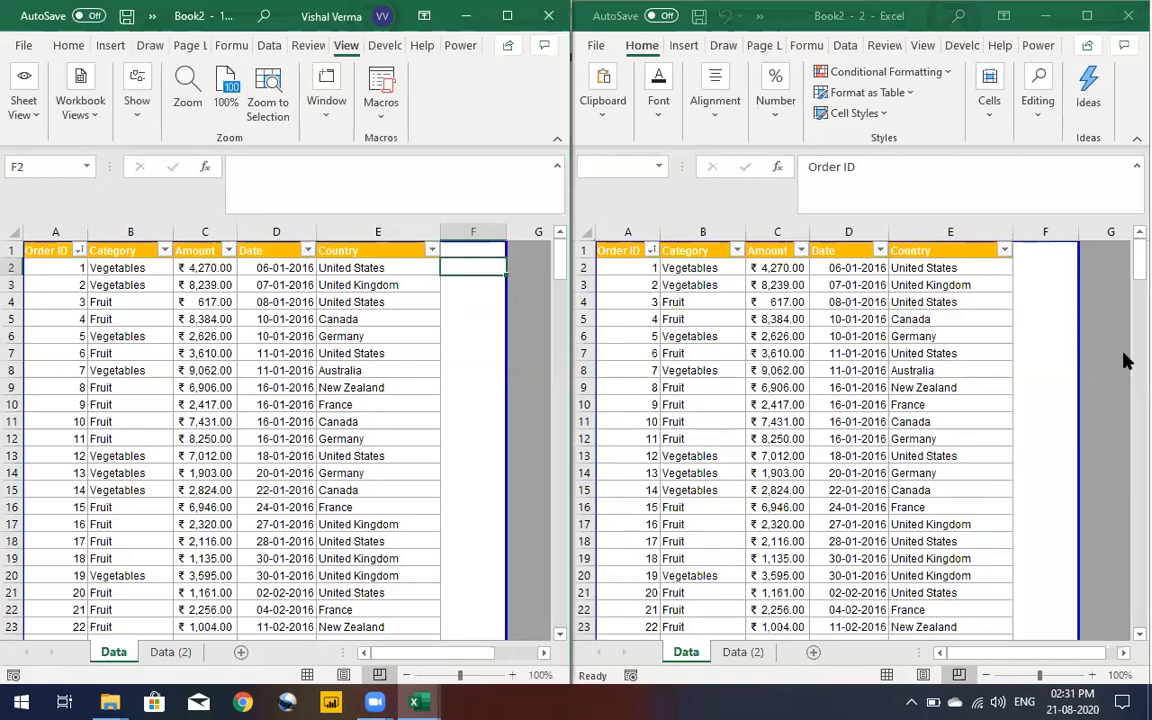
pyautogui.click(1040, 268)
pyautogui.click(1040, 270)
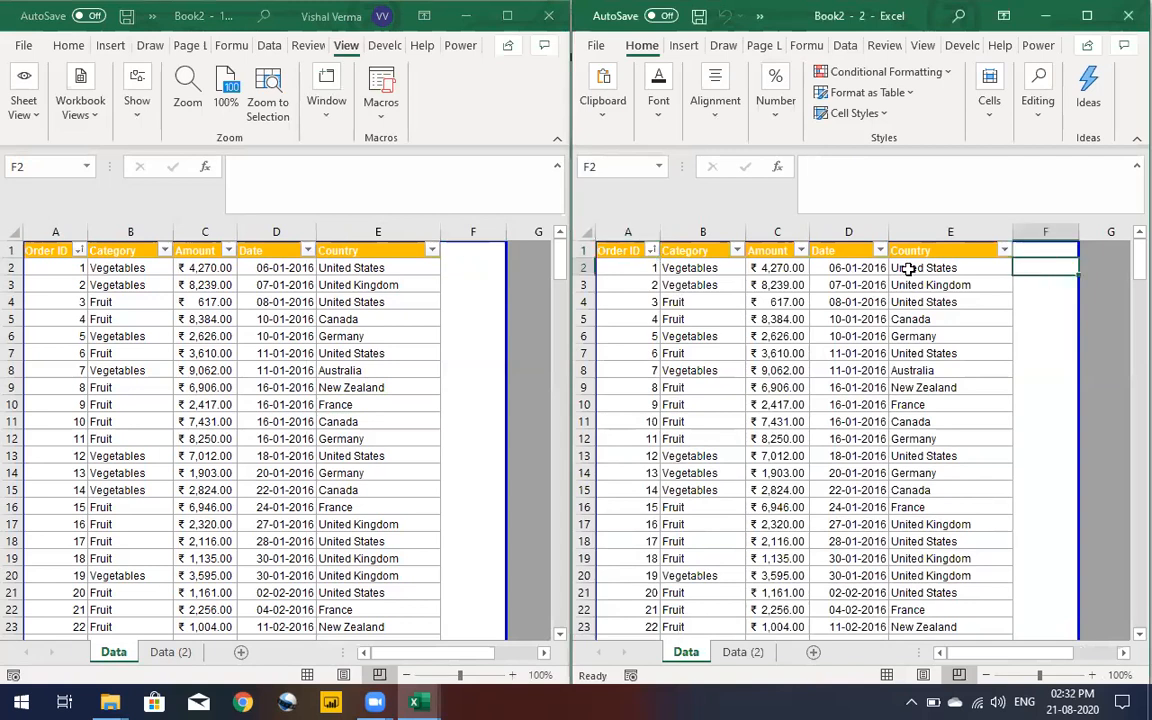
pyautogui.click(453, 264)
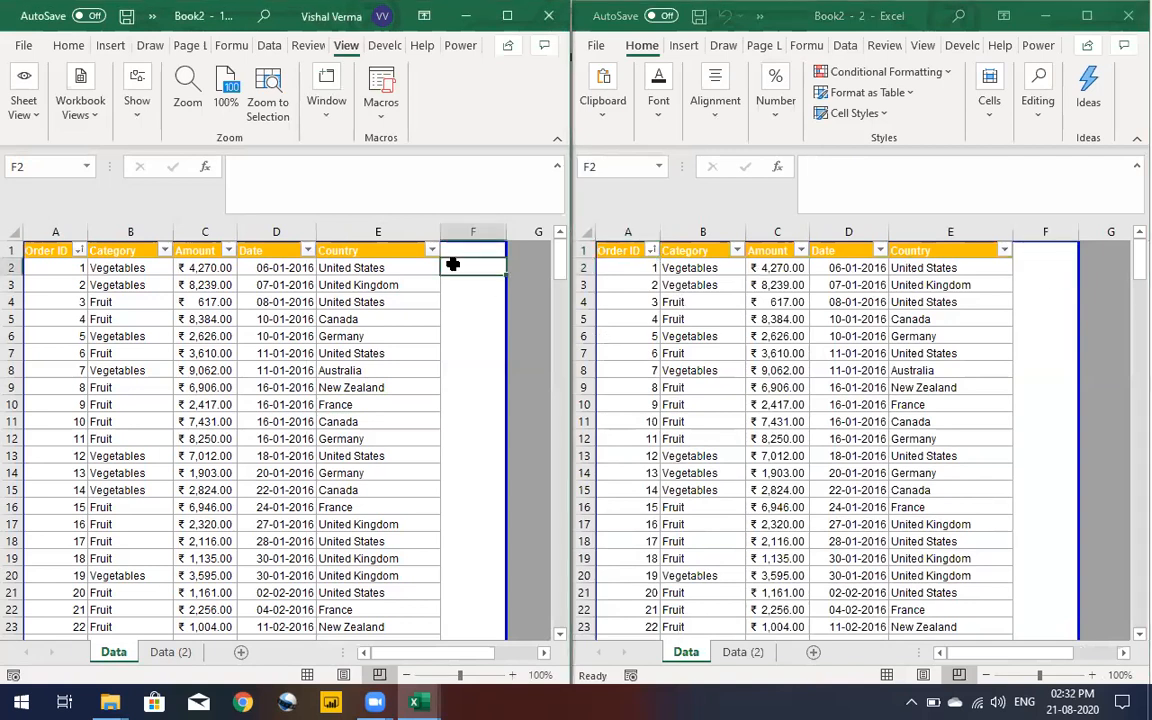
pyautogui.write('=')
pyautogui.press('Left')
pyautogui.press('Left')
pyautogui.press('Left')
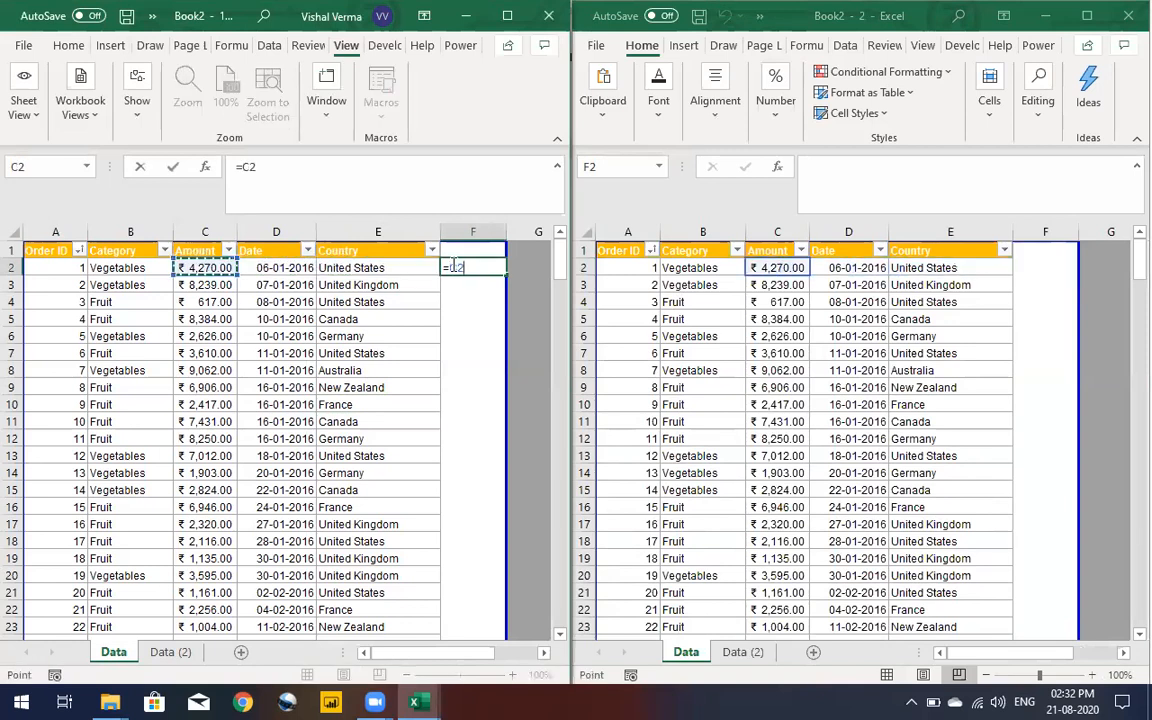
pyautogui.write('*1')
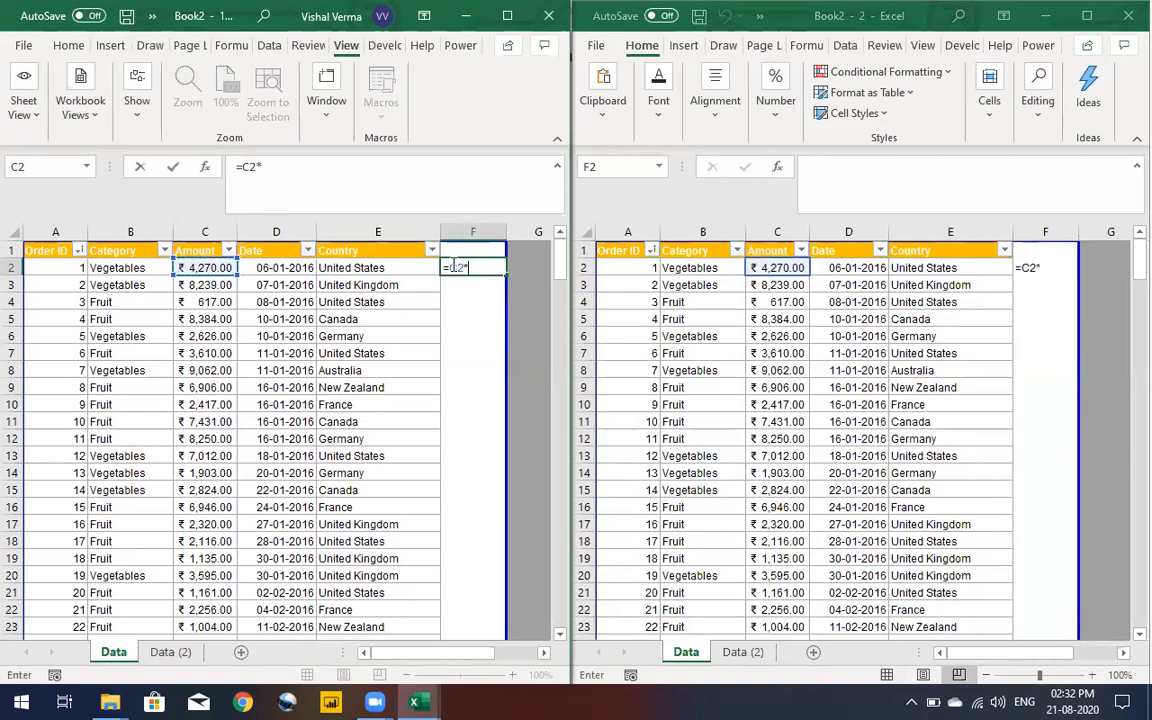
pyautogui.press('Return')
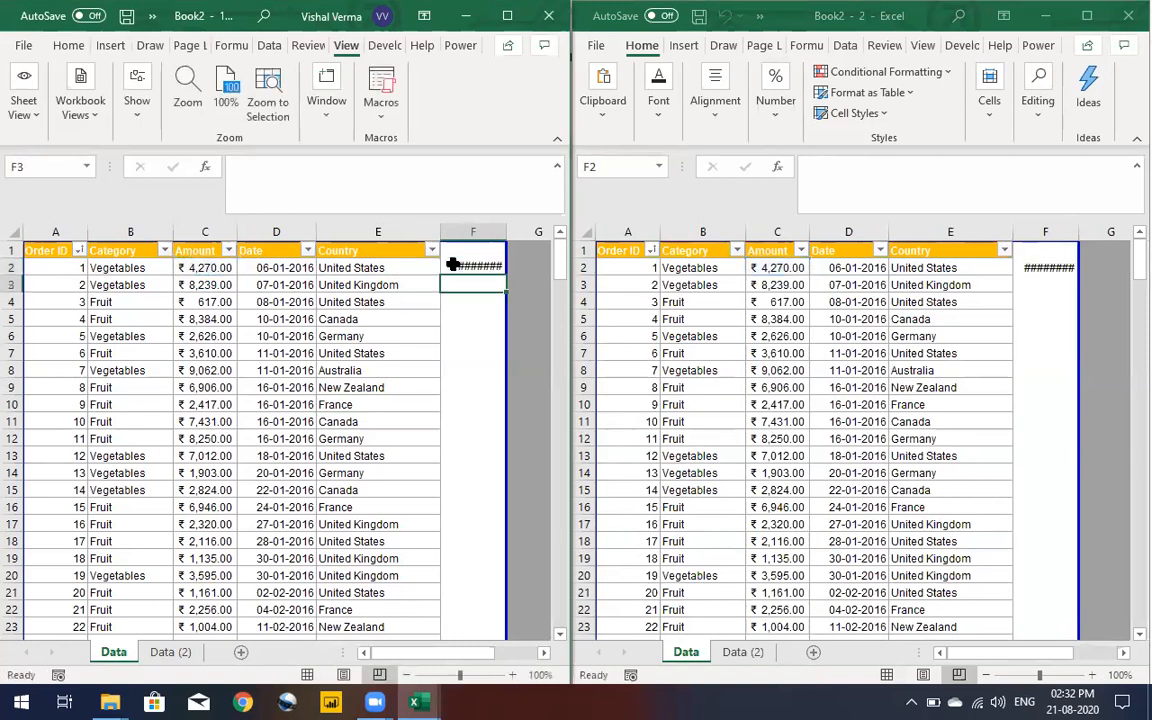
pyautogui.doubleClick(513, 231)
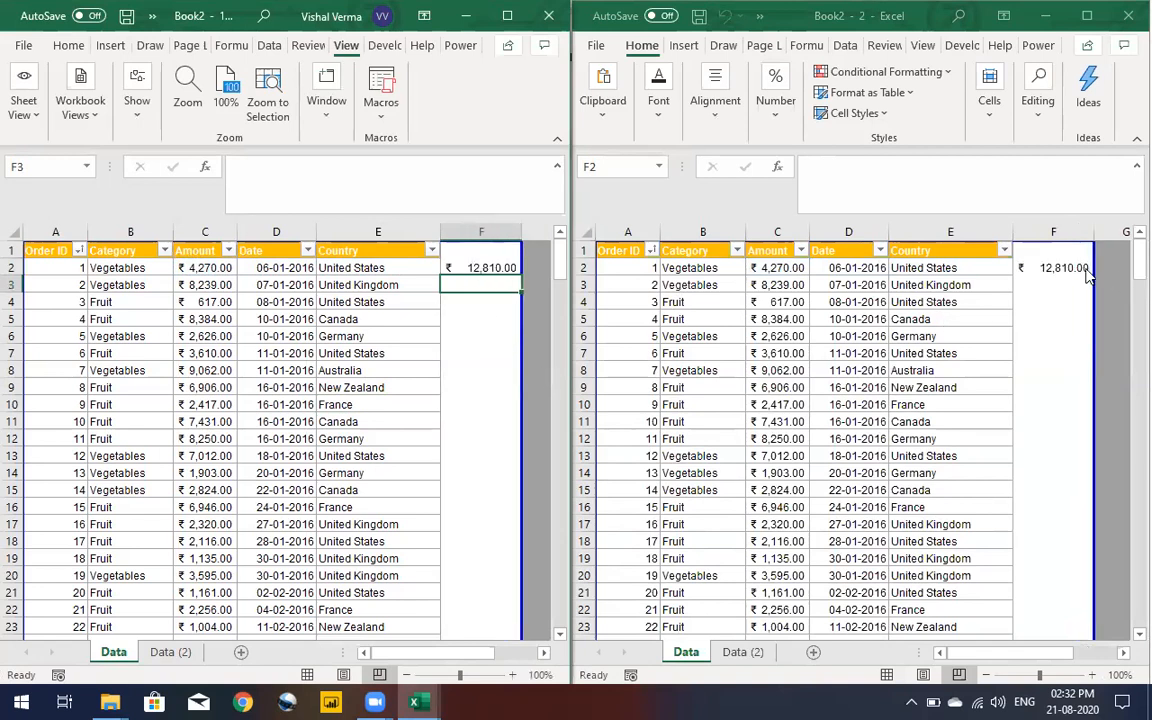
pyautogui.click(1050, 272)
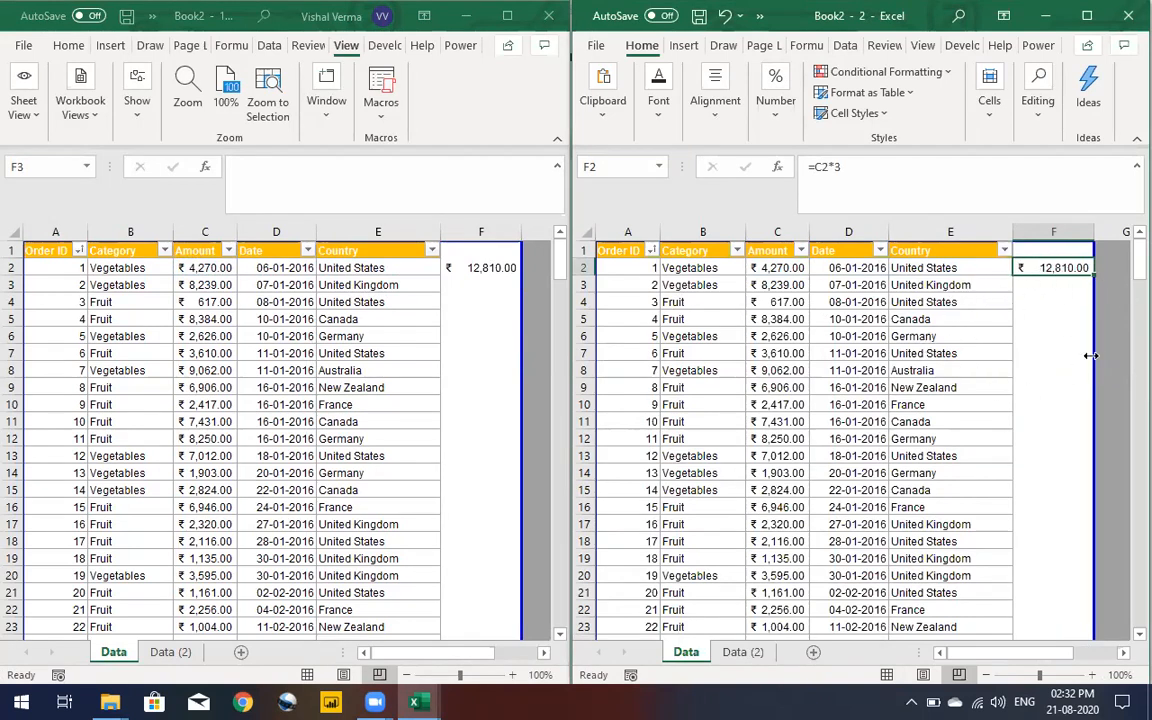
# Enter the formula =C4*2 in cell F4 of the Data sheet in the second Book2 window
pyautogui.click(1044, 301)
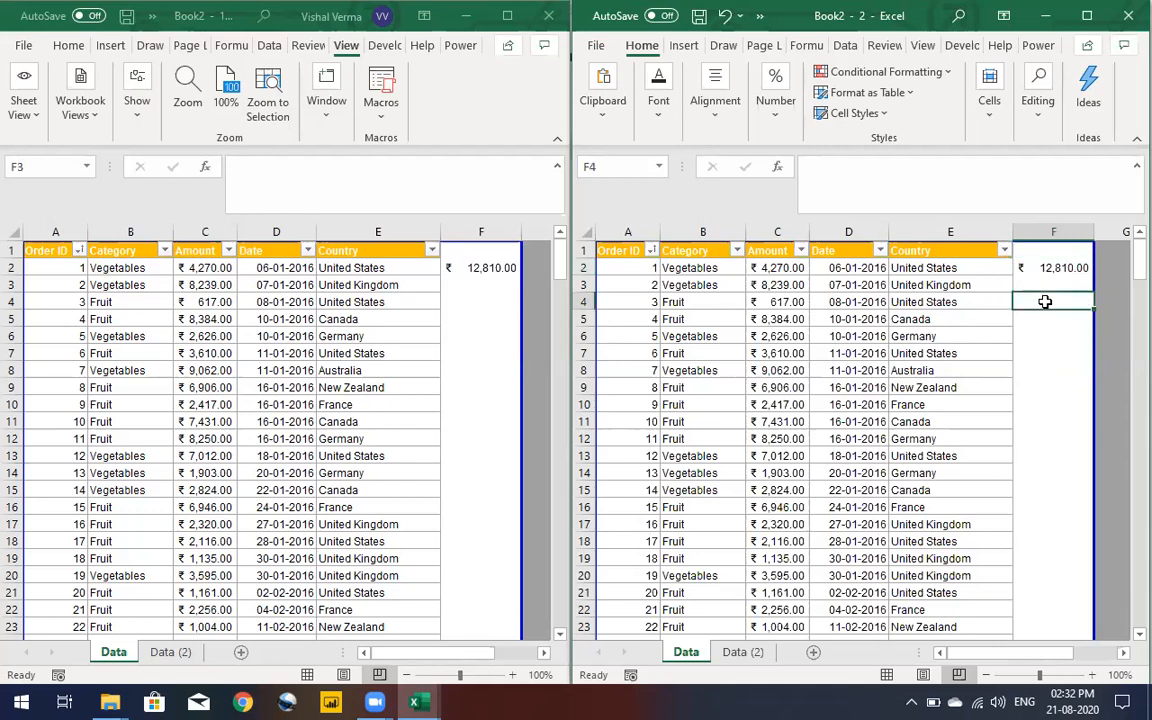
pyautogui.write('=')
pyautogui.press('Left')
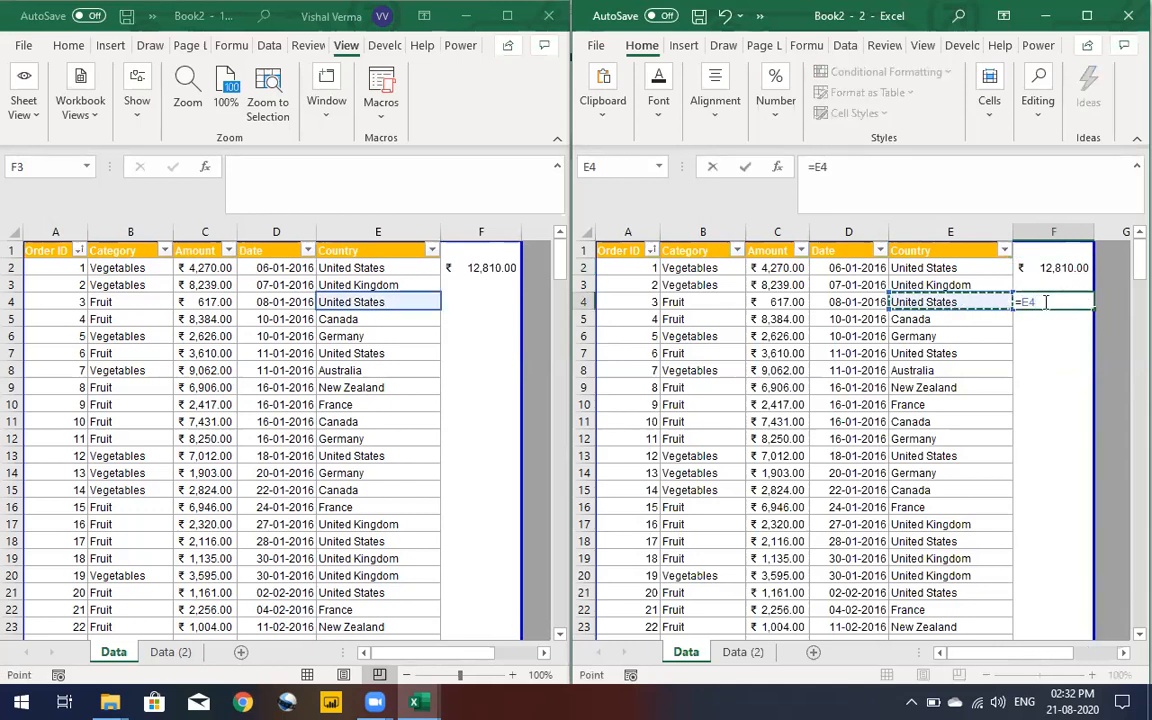
pyautogui.press('Left')
pyautogui.press('Left')
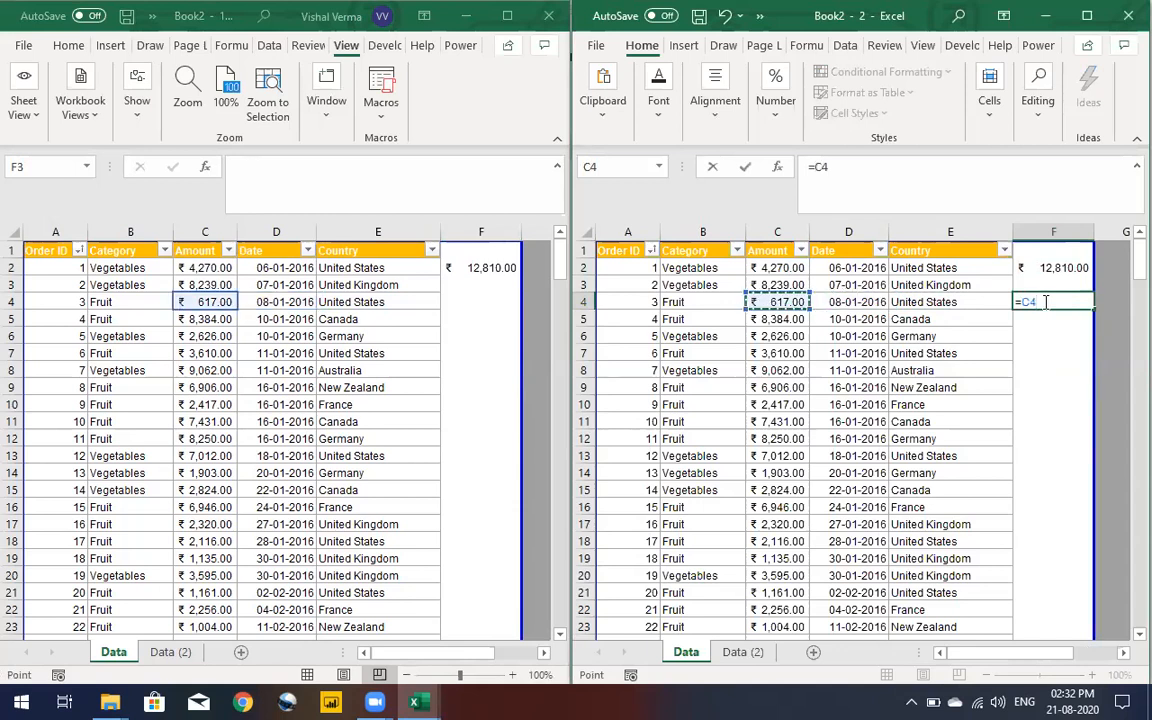
pyautogui.write('*')
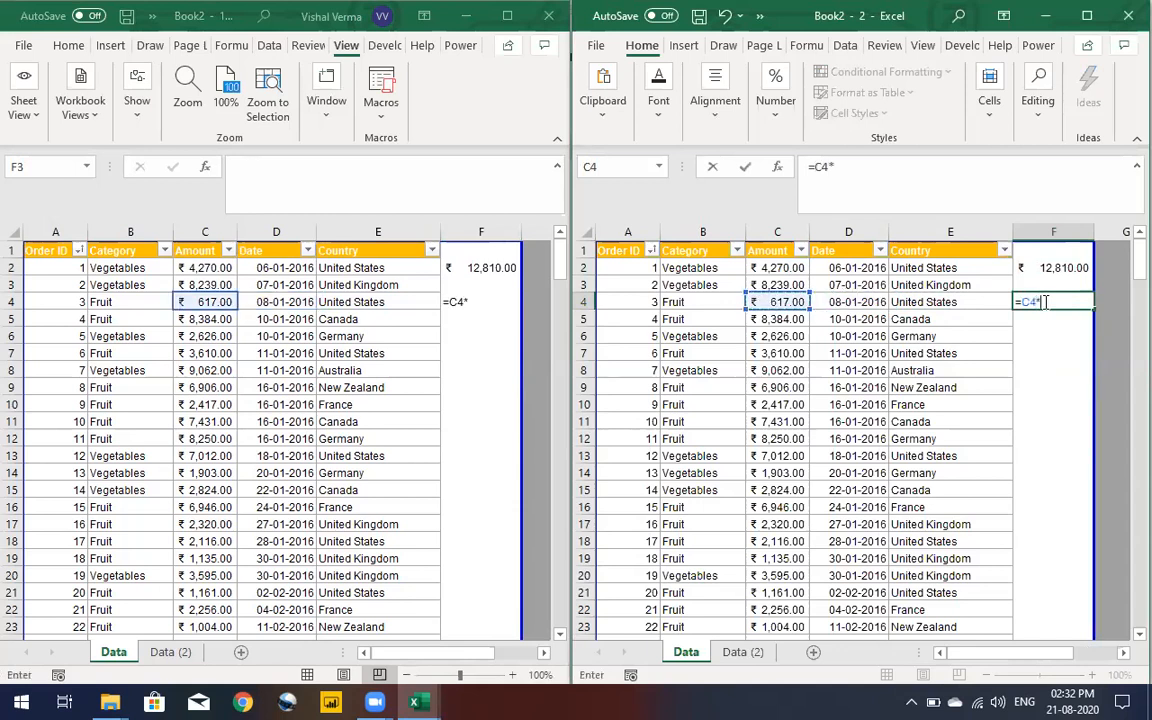
pyautogui.write('2')
pyautogui.press('Return')
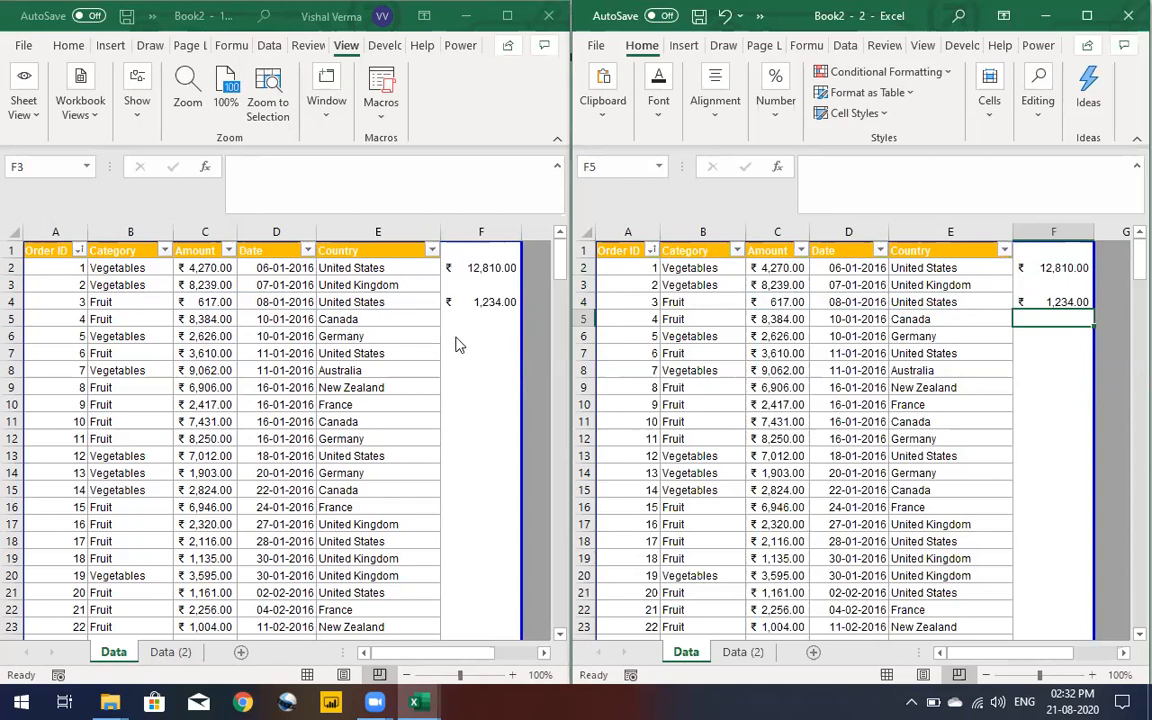
# Close the second Book2 window and cancel the closing of the remaining one so the workbook stays open
pyautogui.click(1127, 24)
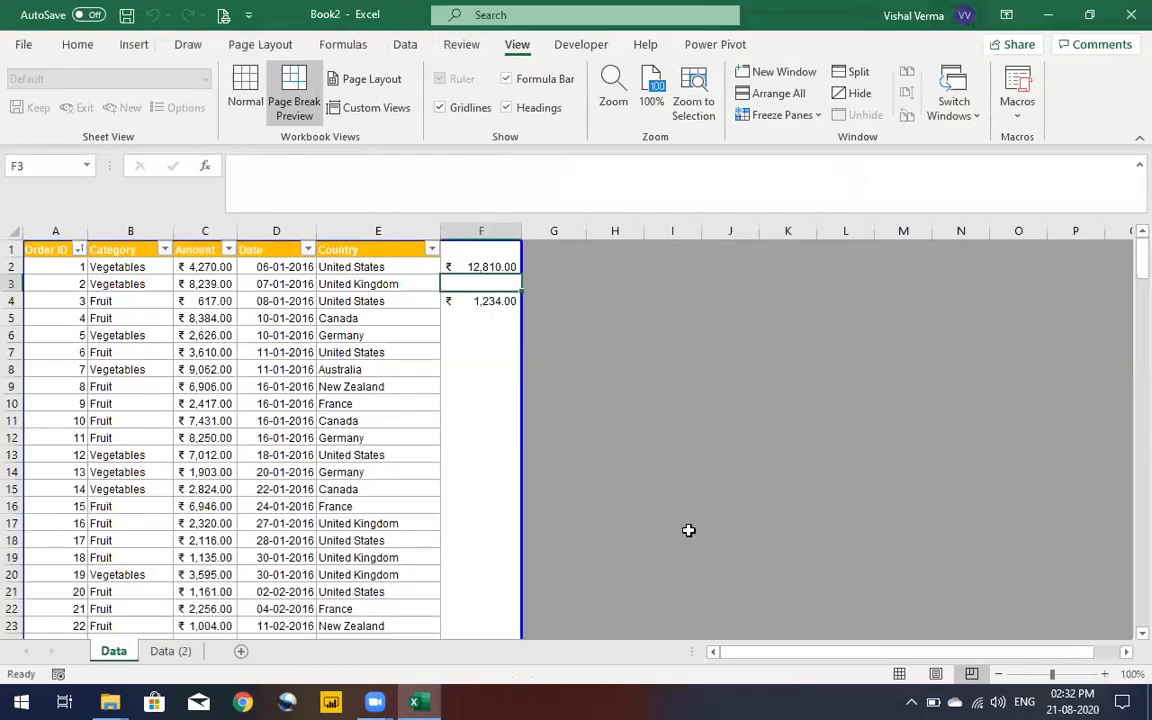
pyautogui.click(1127, 22)
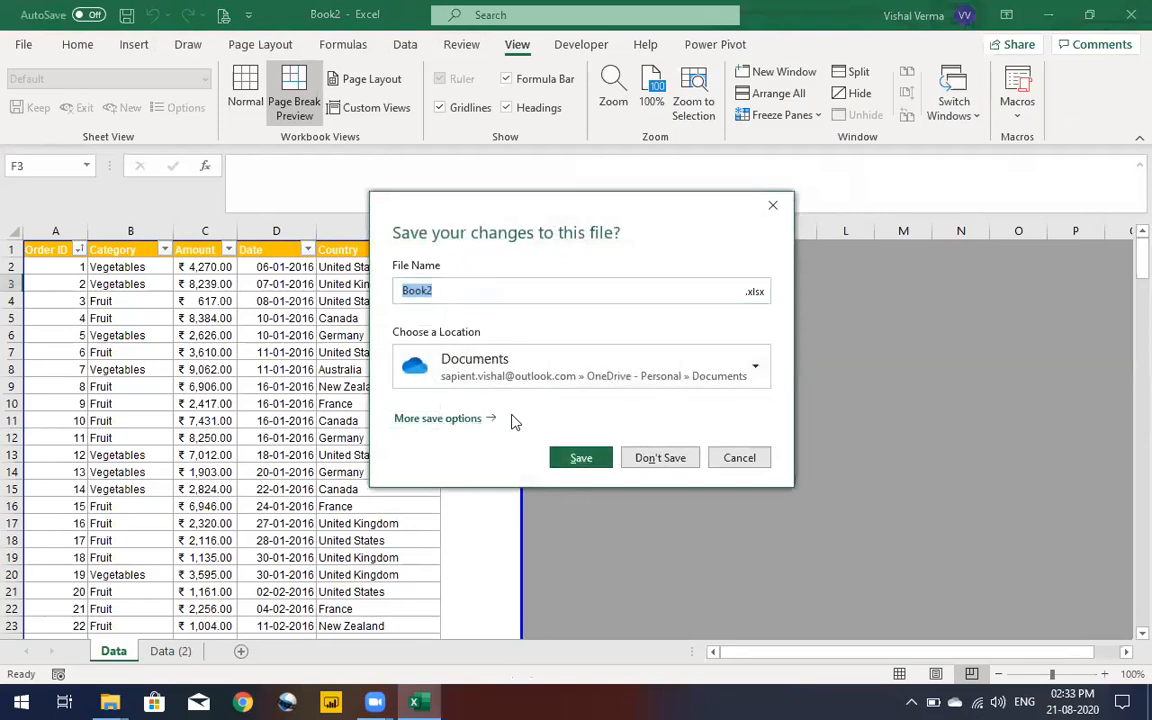
pyautogui.click(741, 462)
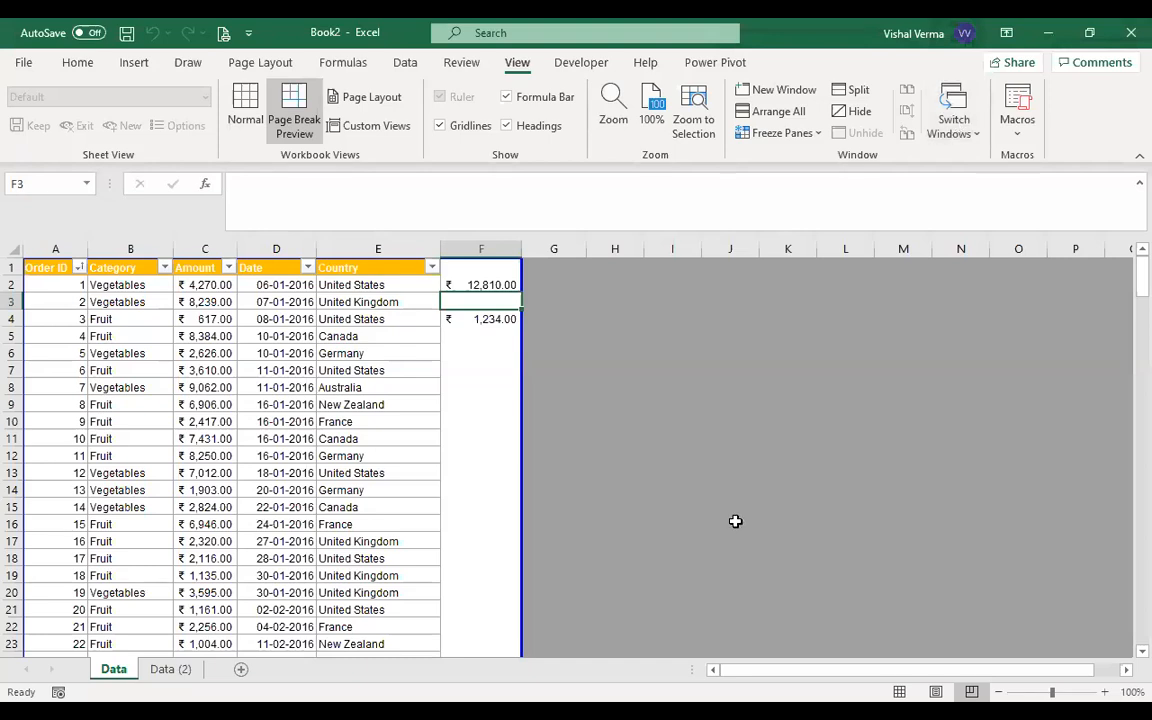
# Add a new worksheet after the Data (2) sheet
pyautogui.click(170, 669)
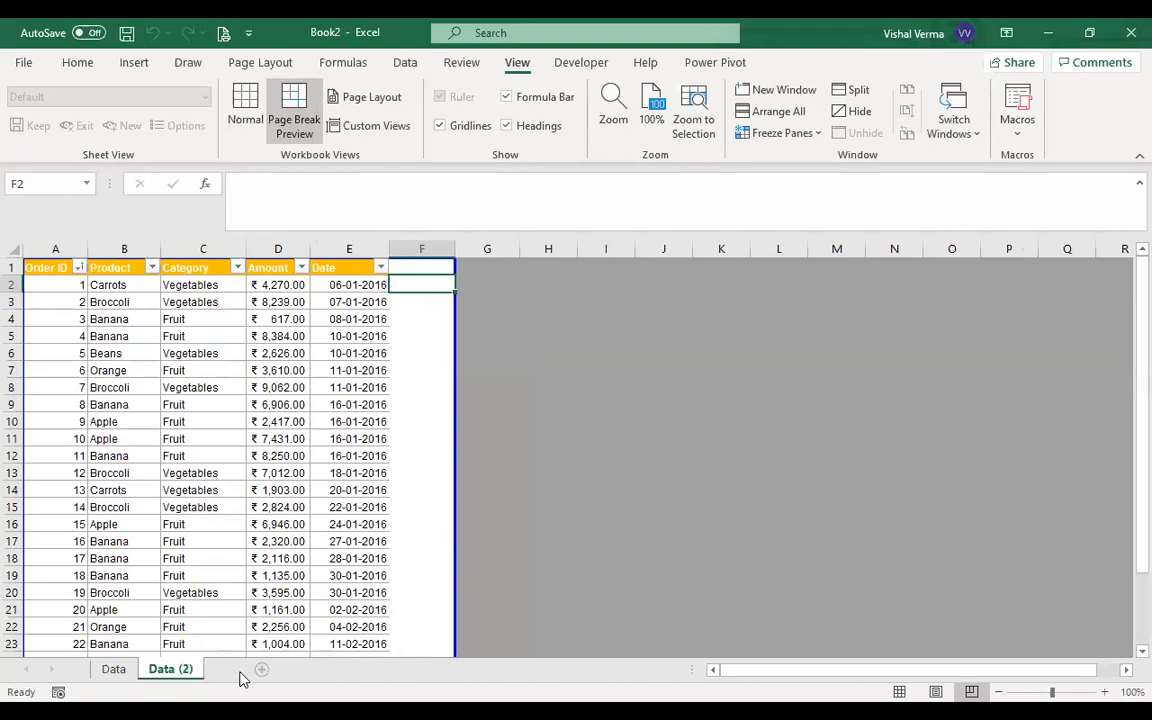
pyautogui.click(241, 671)
# Filter the Country column on the Data sheet to show only Australia
pyautogui.click(122, 674)
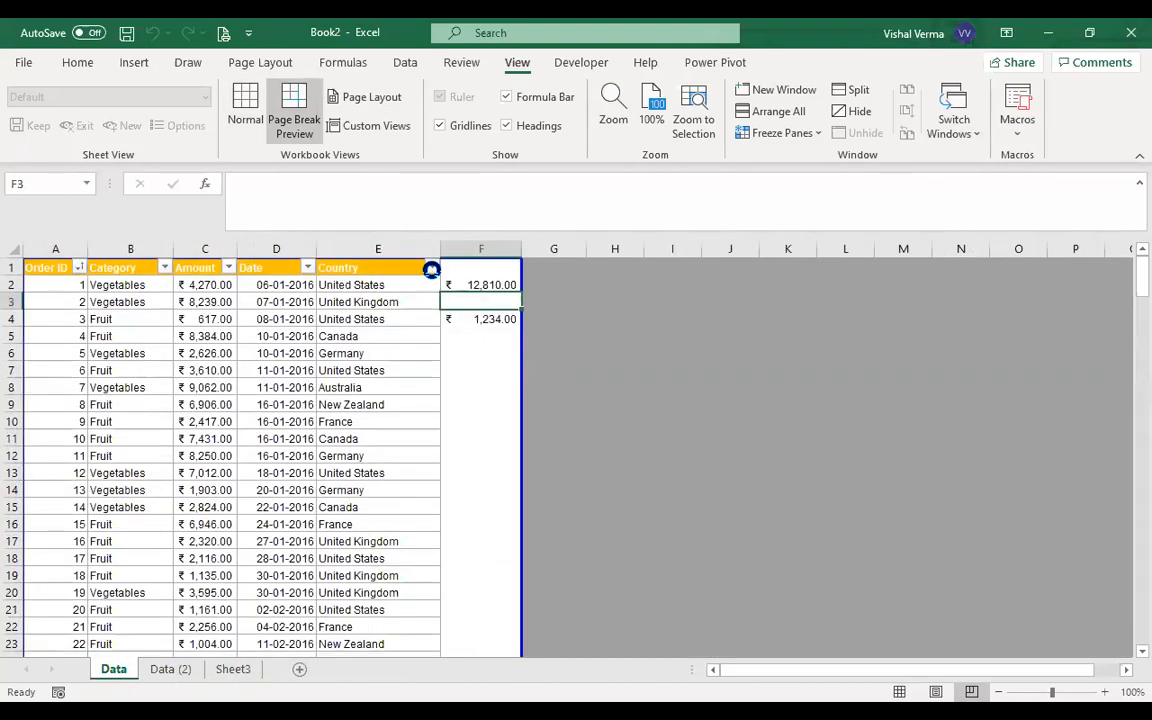
pyautogui.click(431, 268)
pyautogui.click(252, 479)
pyautogui.click(272, 496)
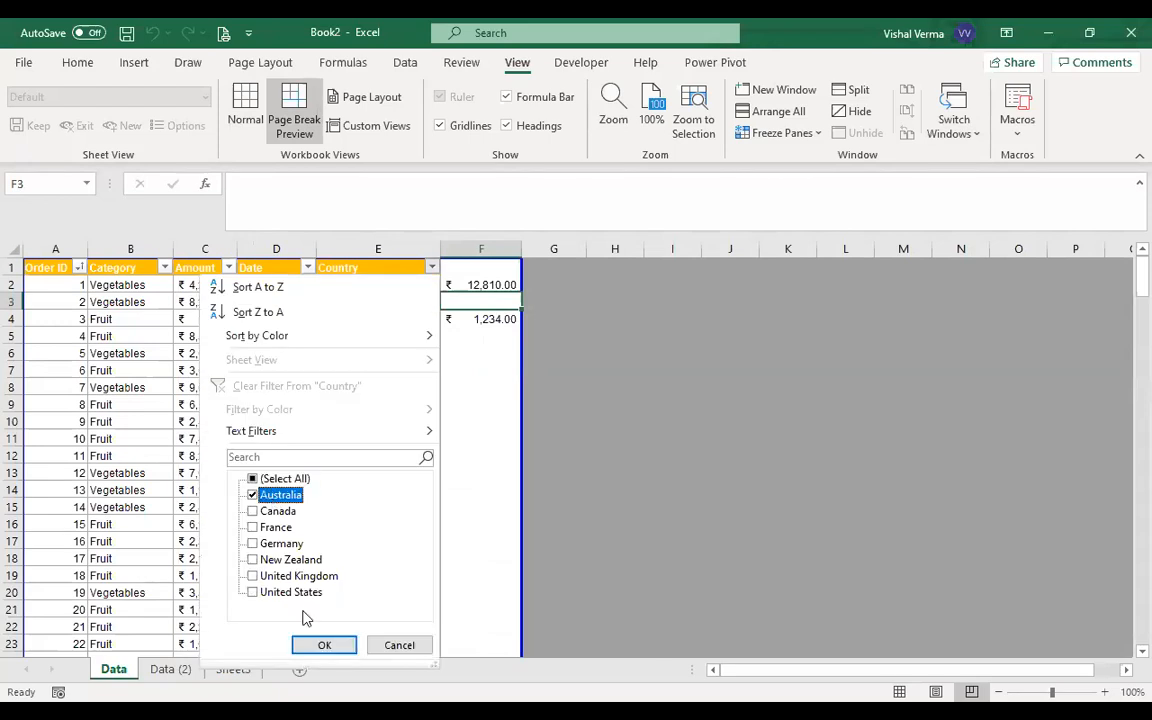
pyautogui.click(331, 655)
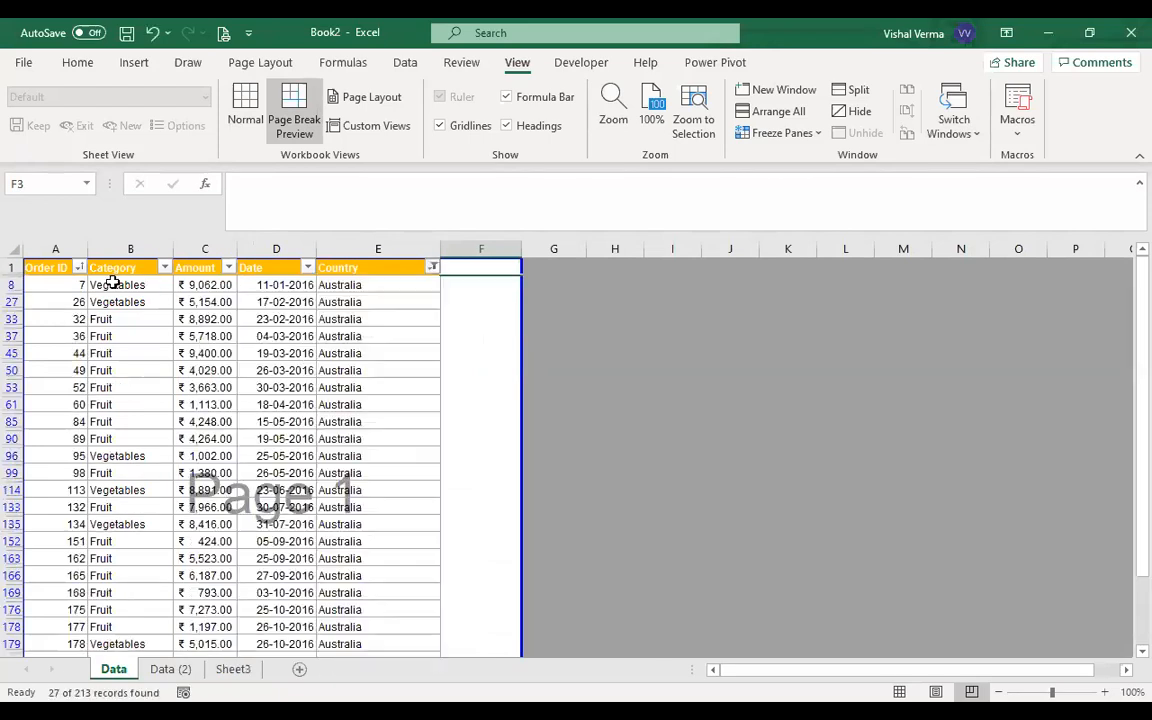
# Copy all filtered Australia rows without the header from the Data sheet and paste them with formatting into Sheet3 starting at A2
pyautogui.moveTo(80, 285); pyautogui.dragTo(346, 296)
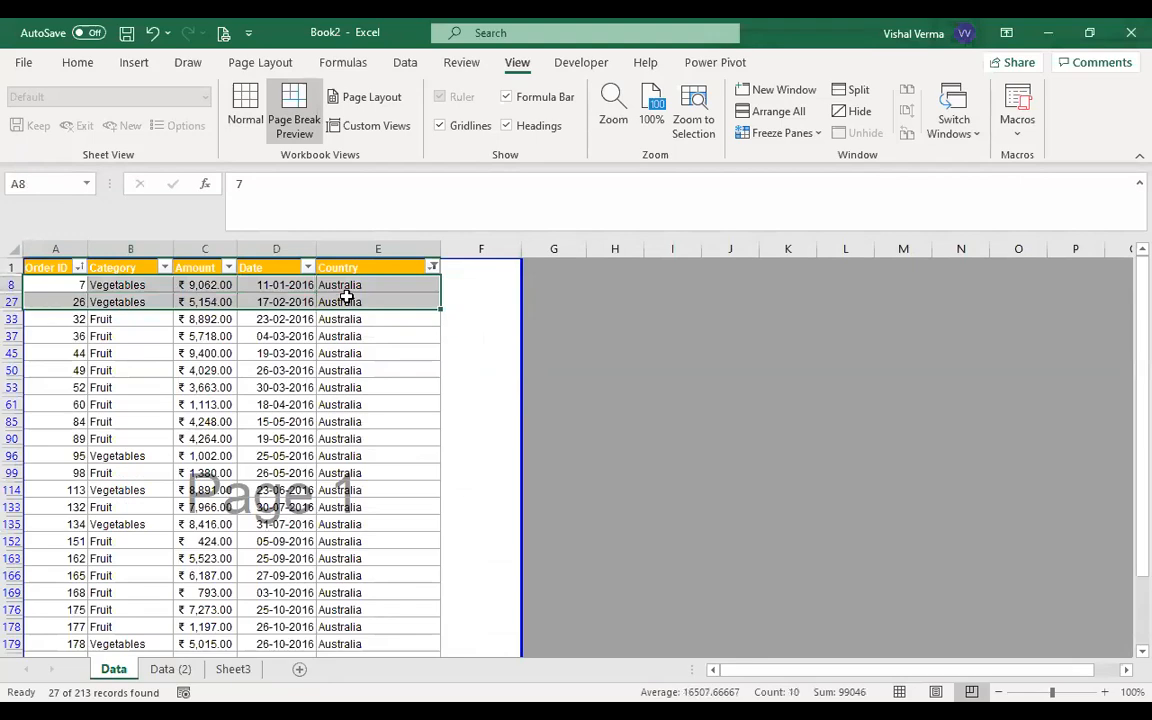
pyautogui.hotkey('ctrl', 'shift', 'Down')
pyautogui.hotkey('ctrl', 'c')
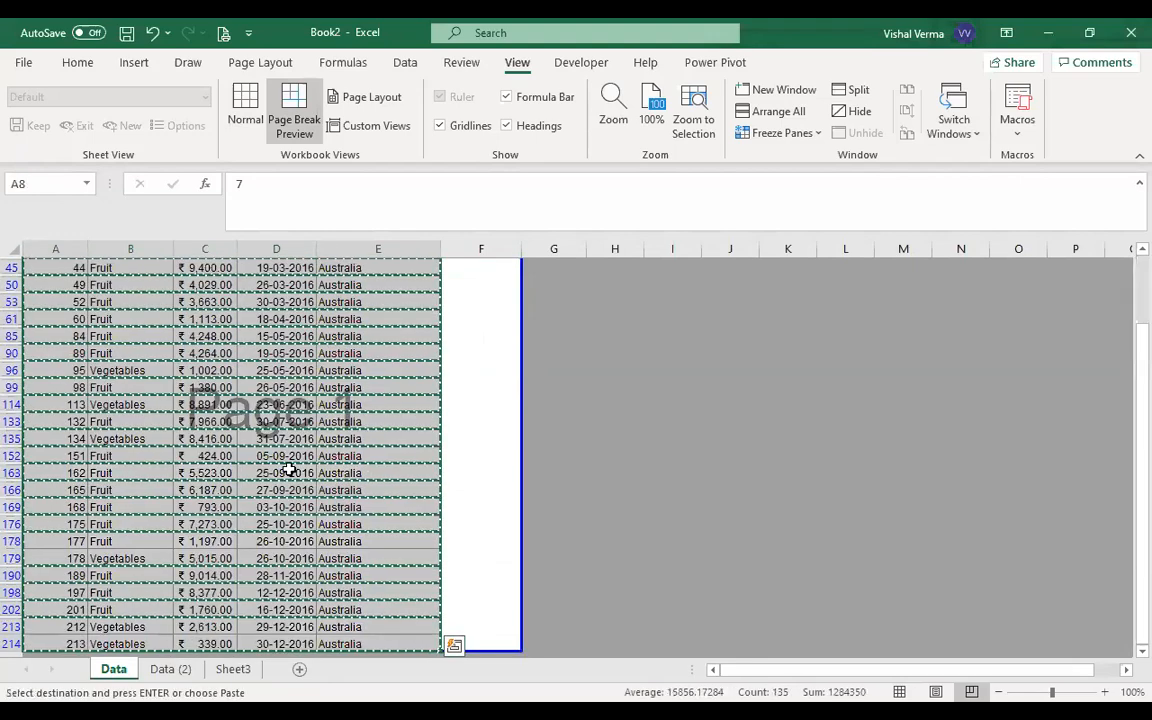
pyautogui.click(238, 672)
pyautogui.click(50, 285)
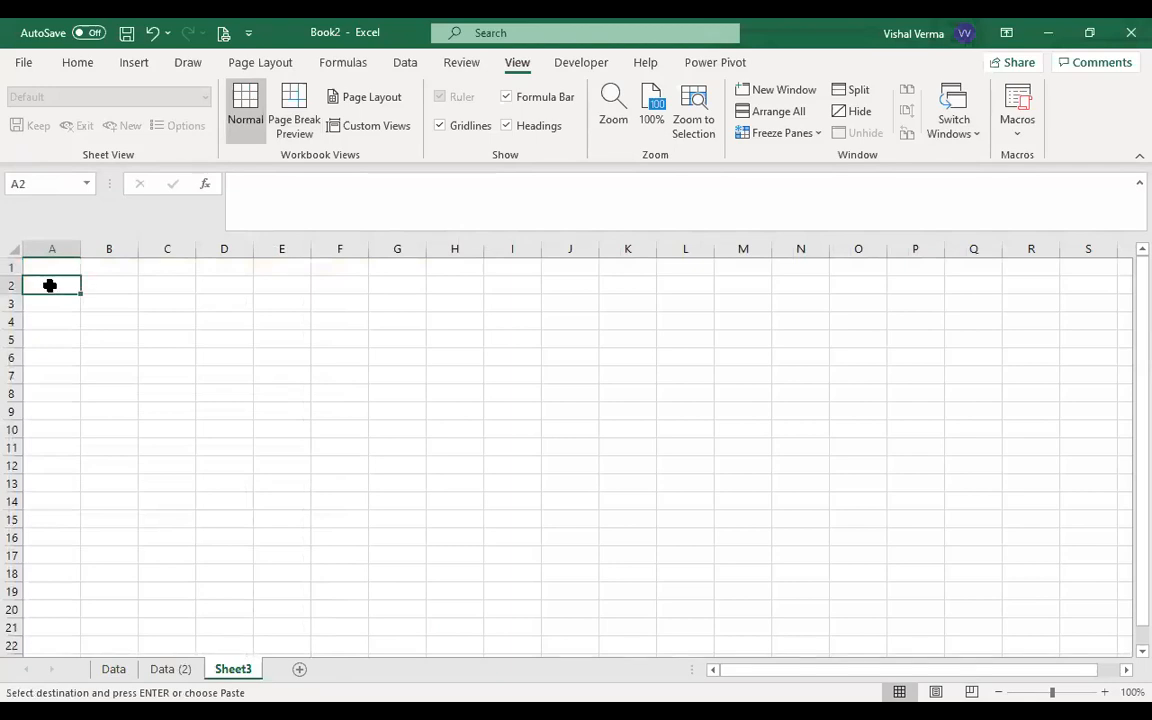
pyautogui.rightClick(50, 285)
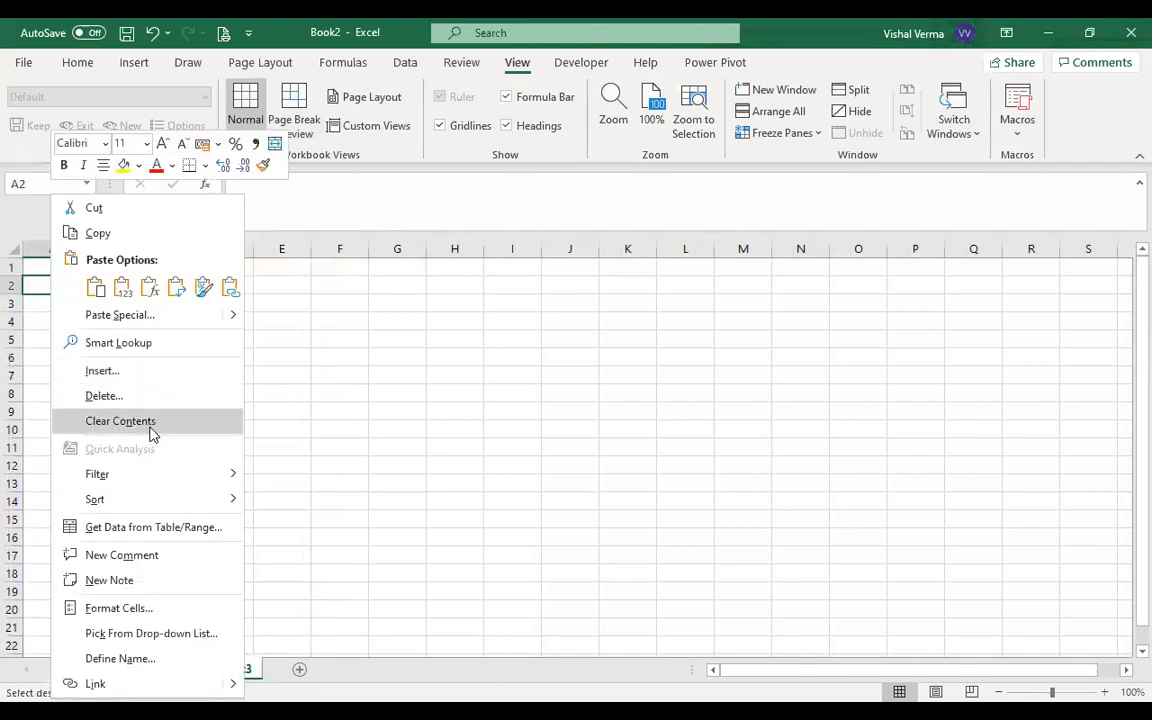
pyautogui.click(120, 288)
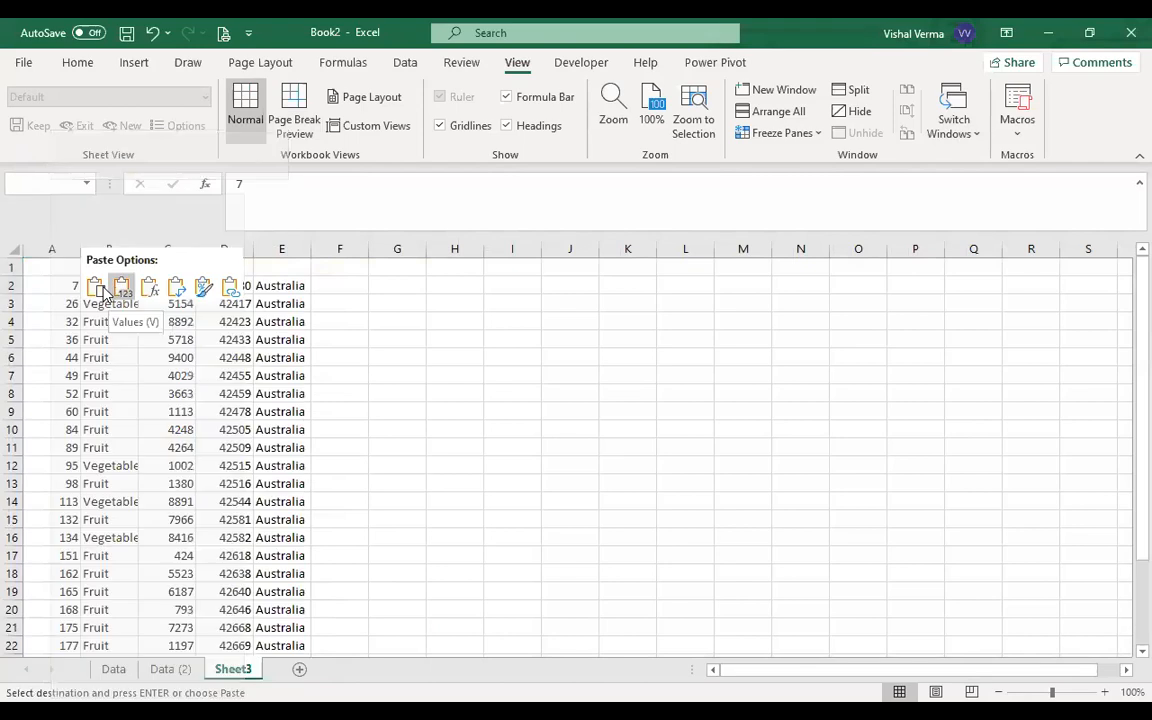
pyautogui.click(98, 288)
pyautogui.click(418, 339)
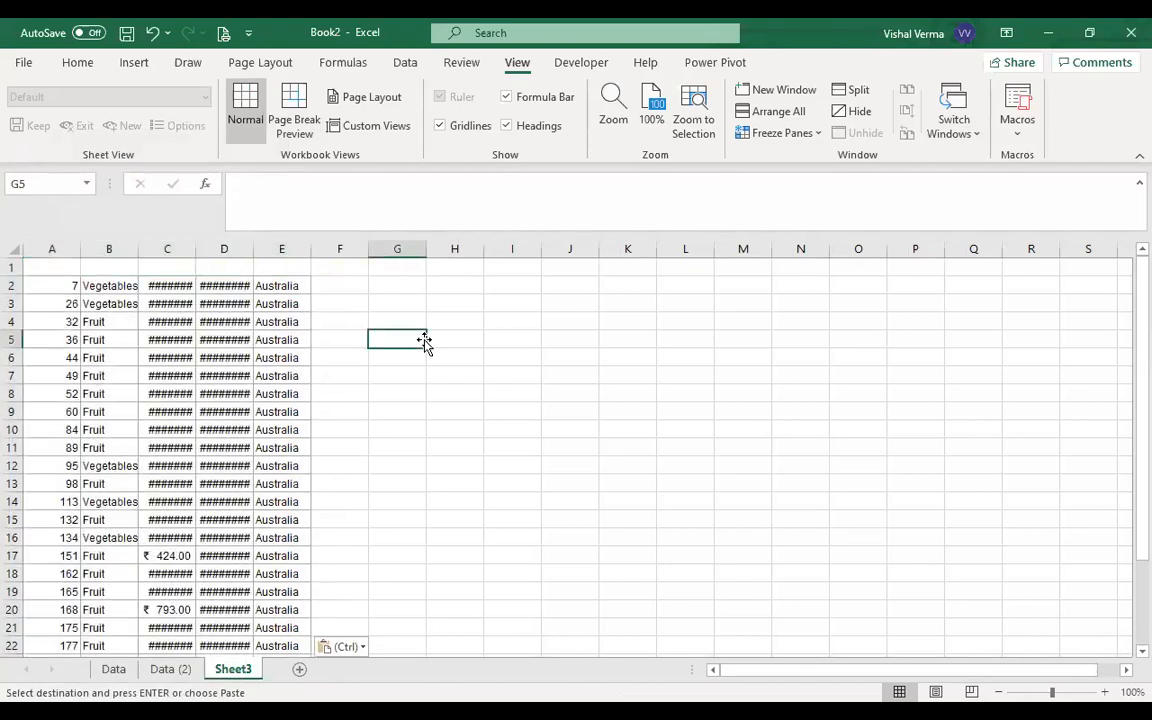
# Autofit the width of all columns on Sheet3
pyautogui.doubleClick(137, 248)
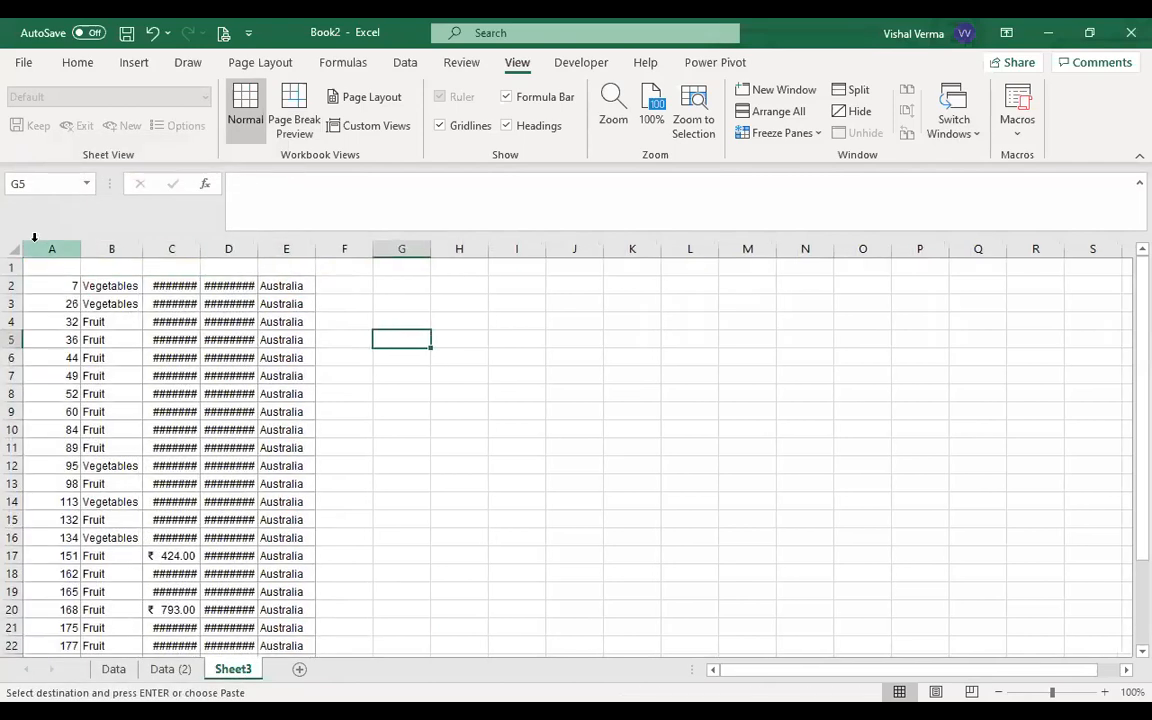
pyautogui.click(13, 249)
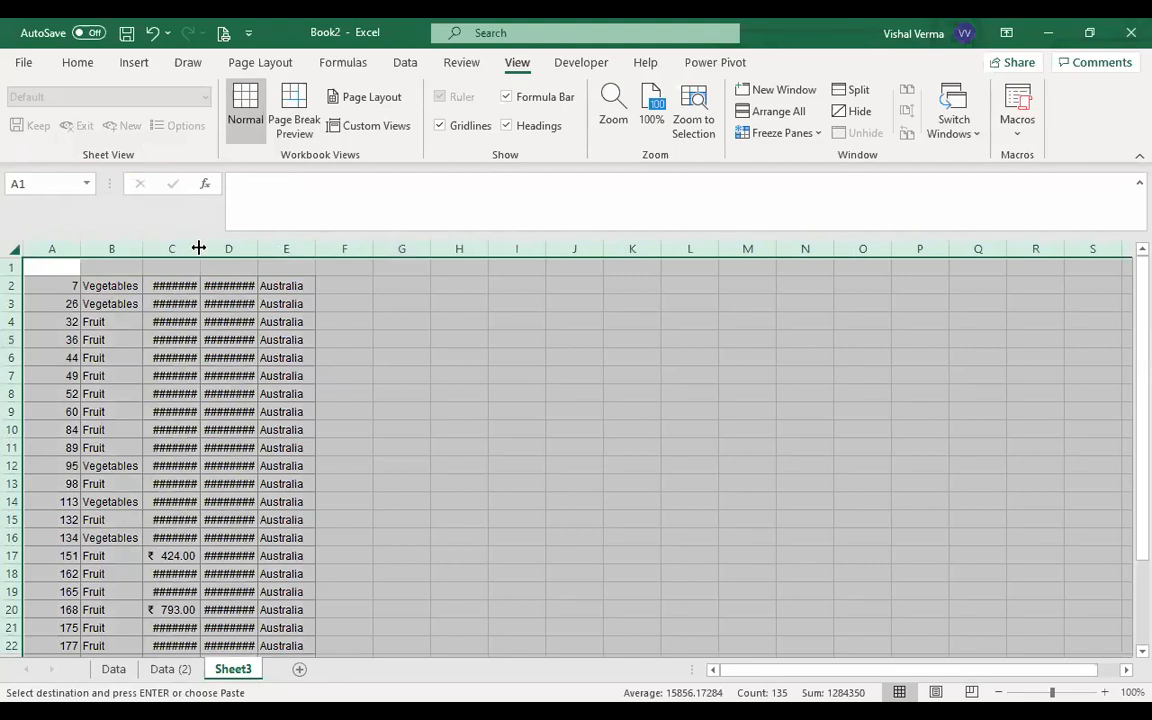
pyautogui.doubleClick(199, 248)
pyautogui.click(480, 447)
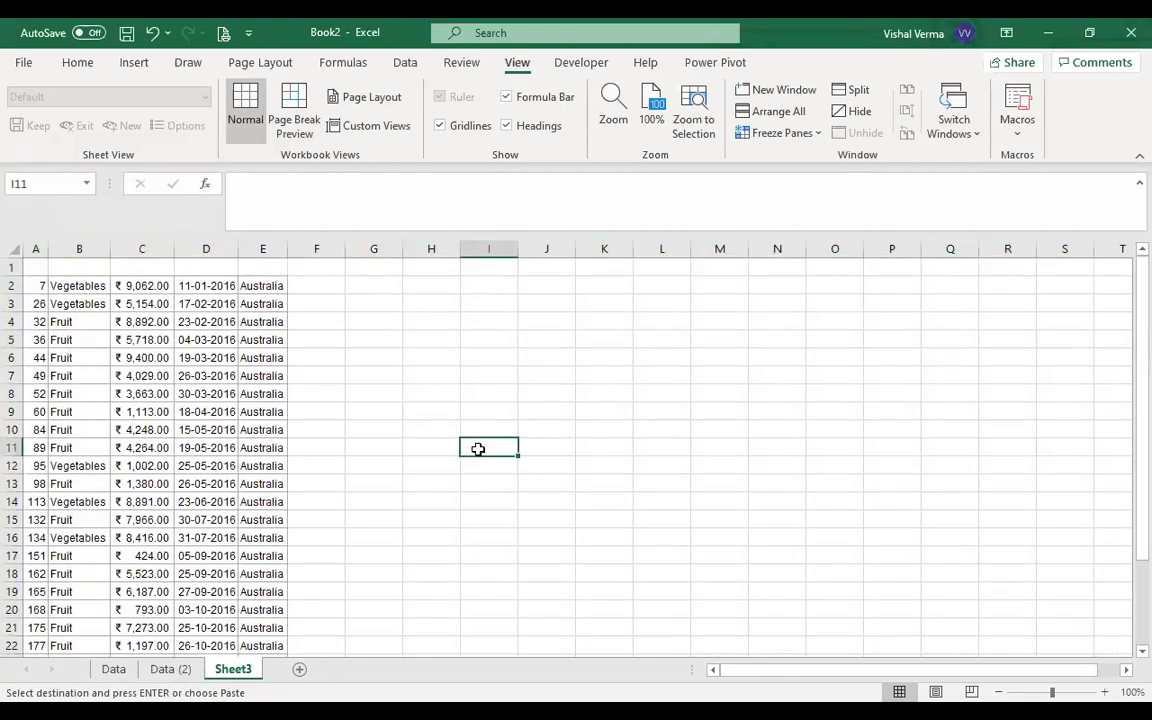
# Rename Sheet3 as Australia
pyautogui.rightClick(228, 674)
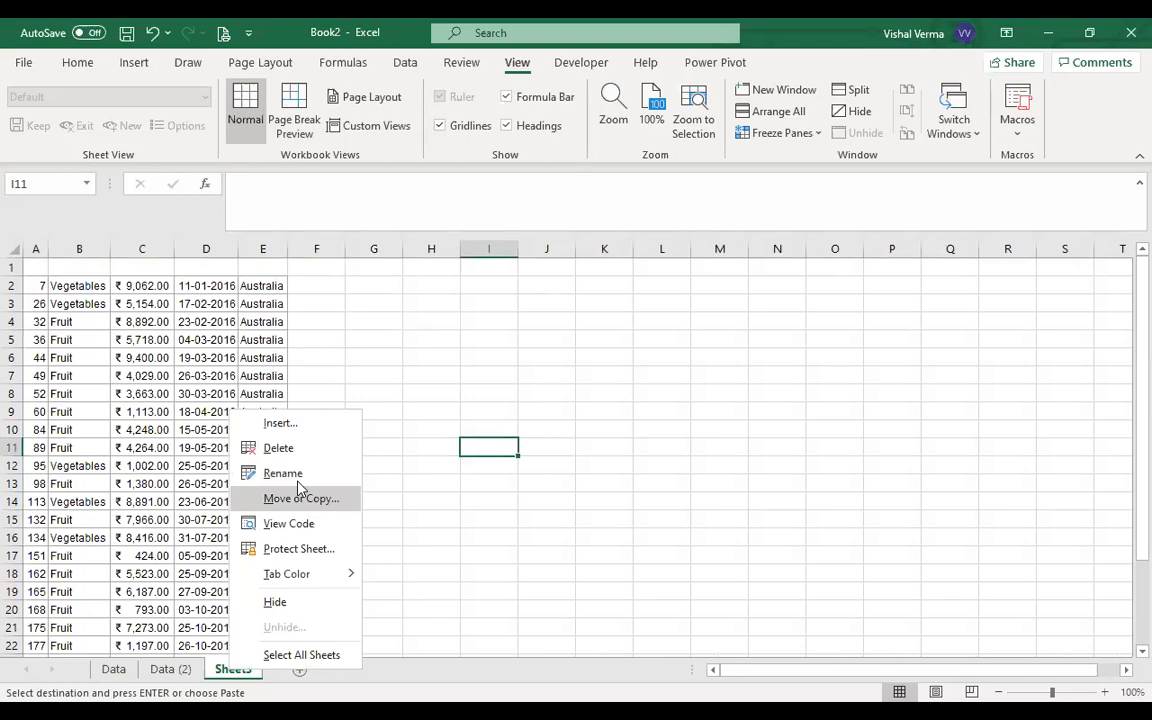
pyautogui.click(294, 476)
pyautogui.write('Au')
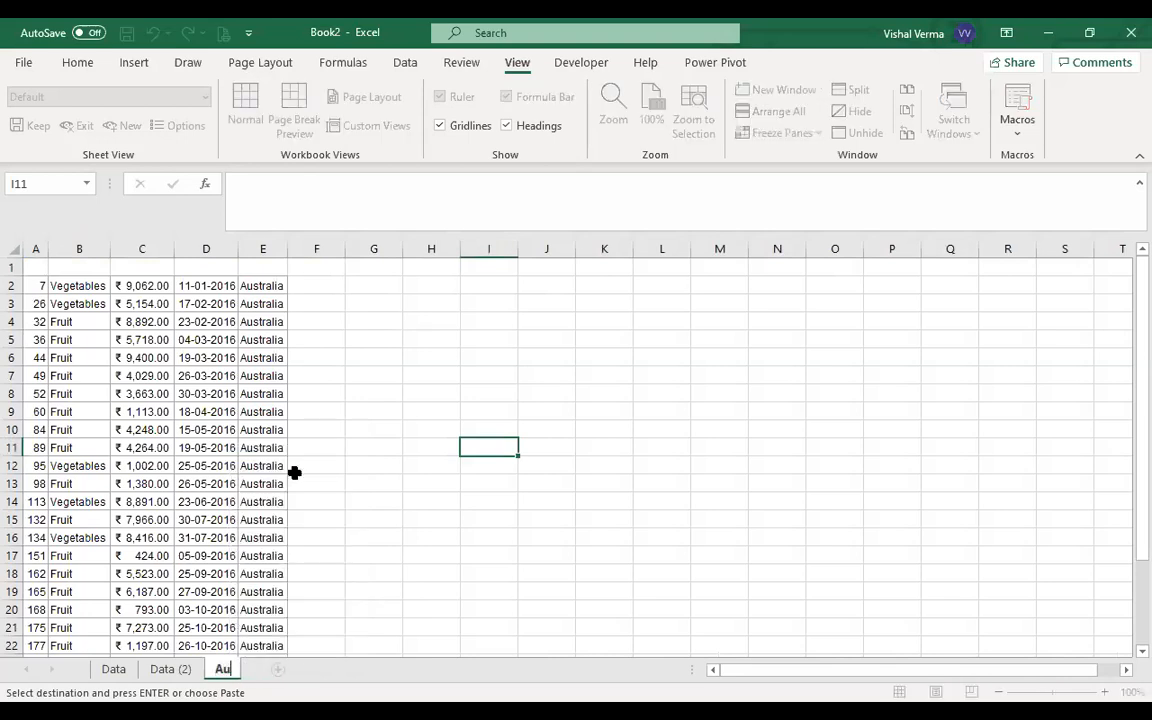
pyautogui.write('stralia')
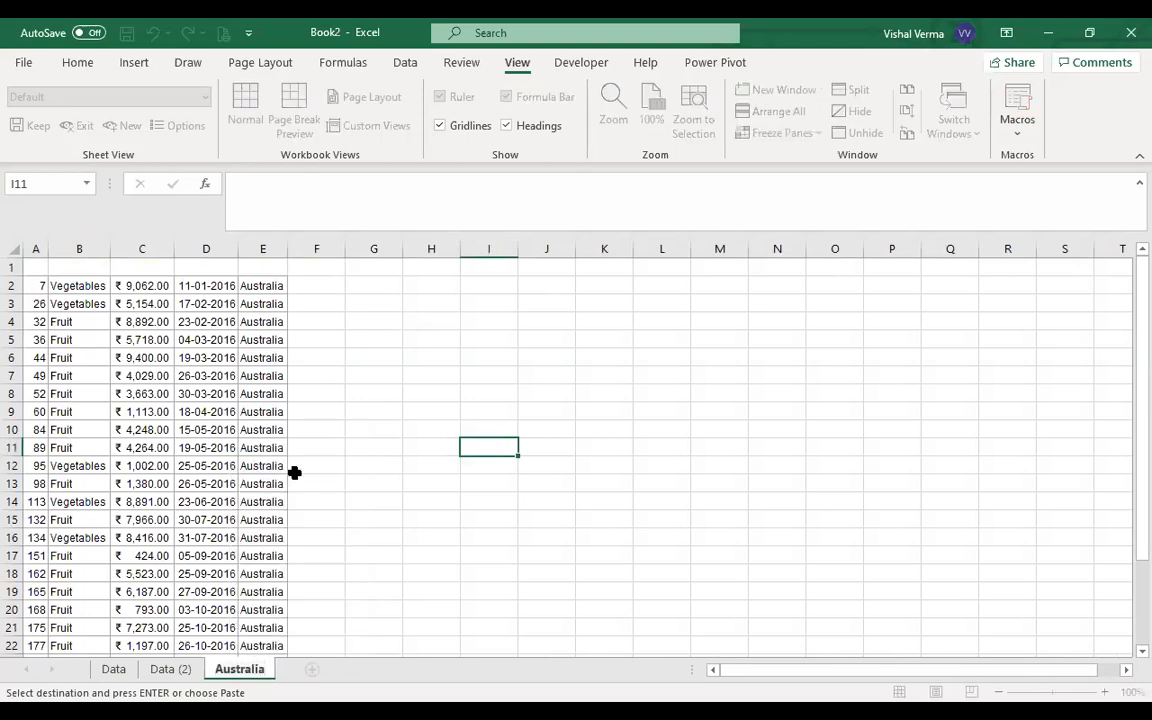
pyautogui.press('Return')
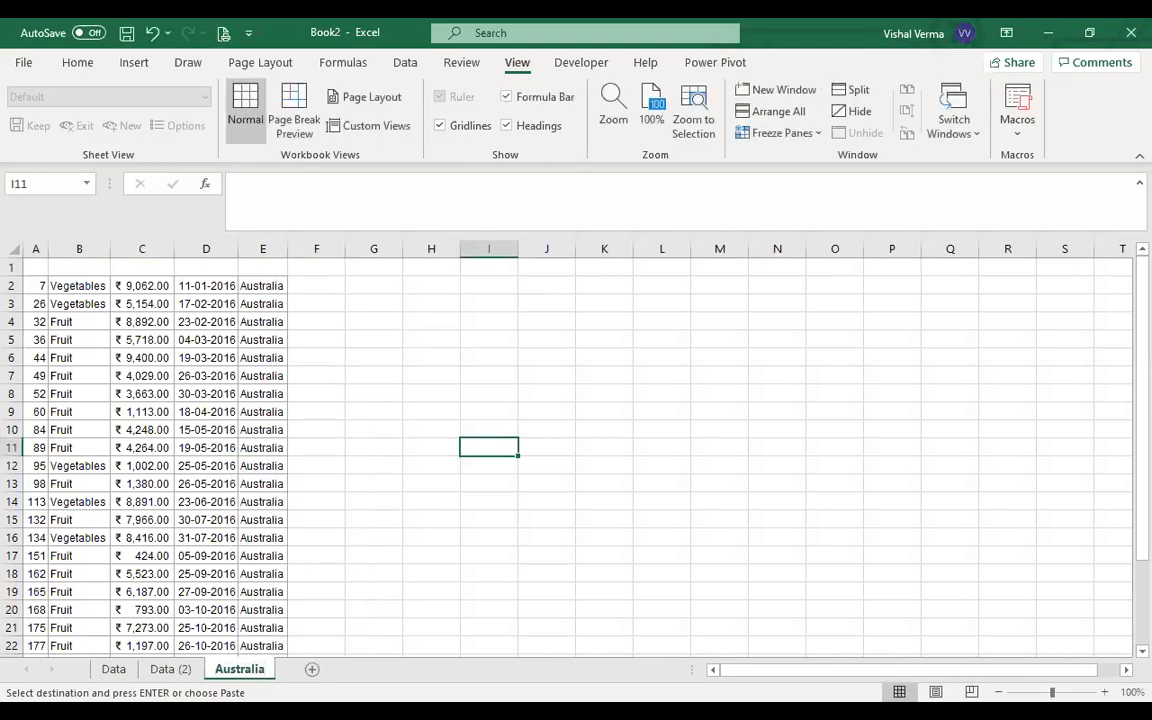
# Change the Country filter on the Data sheet to show only Canada
pyautogui.click(113, 669)
pyautogui.scroll(2, 344, 483)
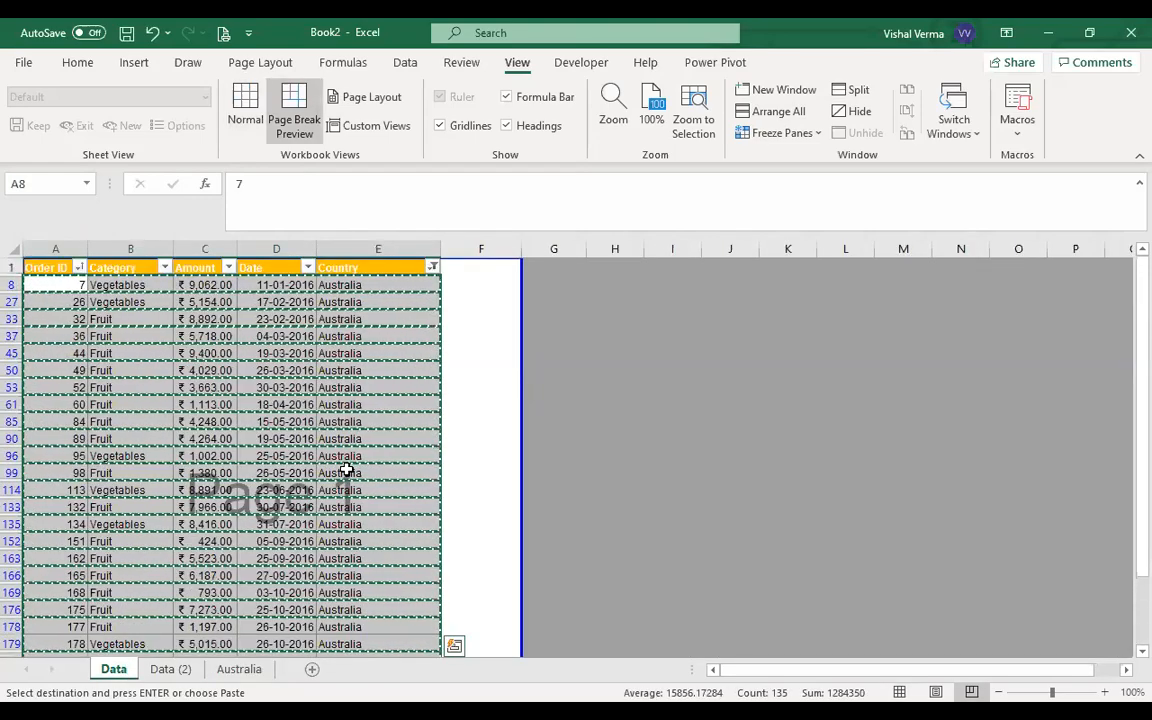
pyautogui.click(430, 265)
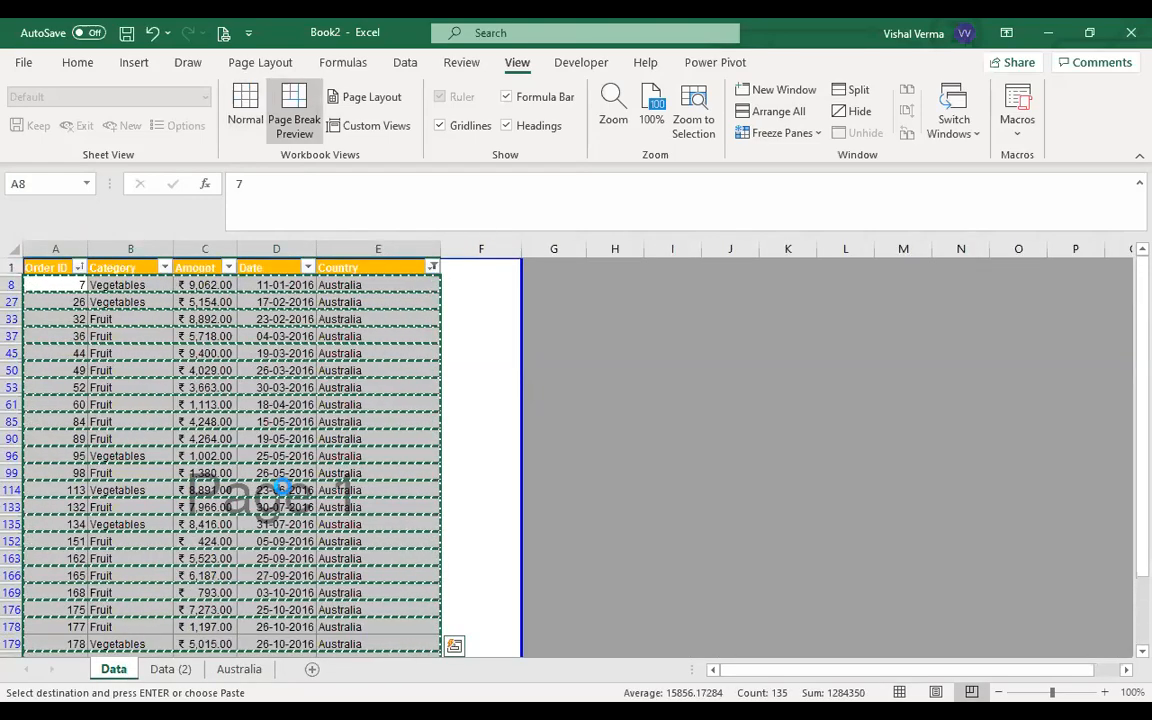
pyautogui.click(253, 511)
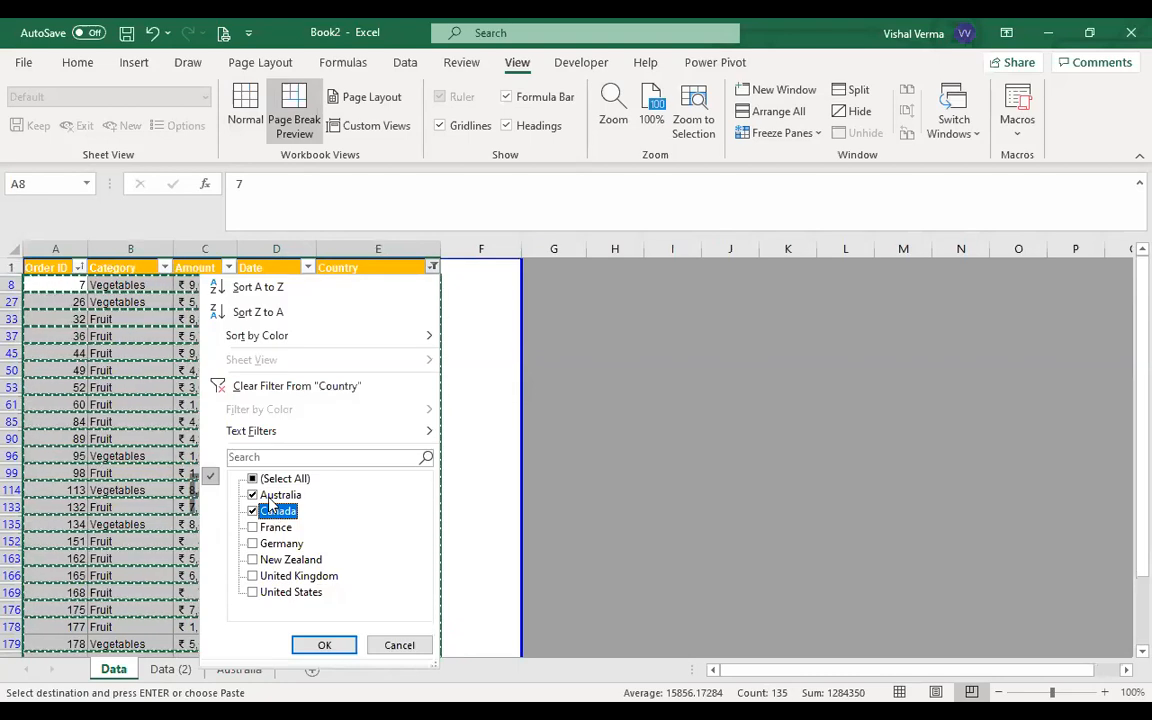
pyautogui.click(270, 495)
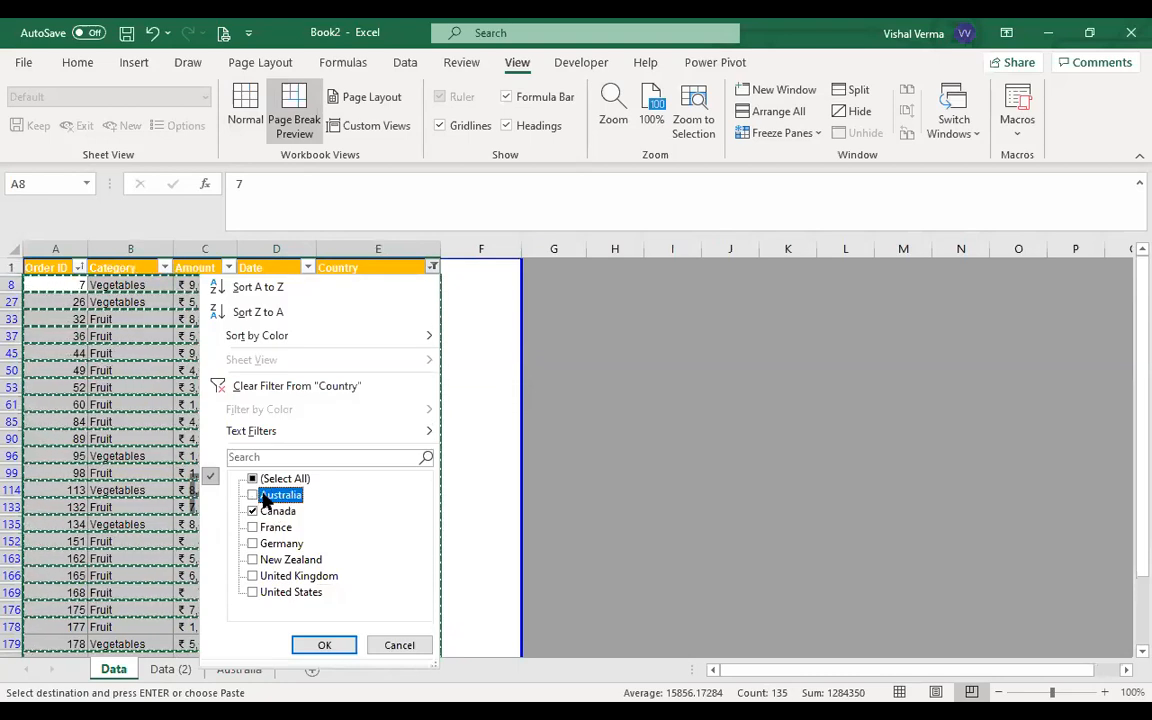
pyautogui.click(324, 645)
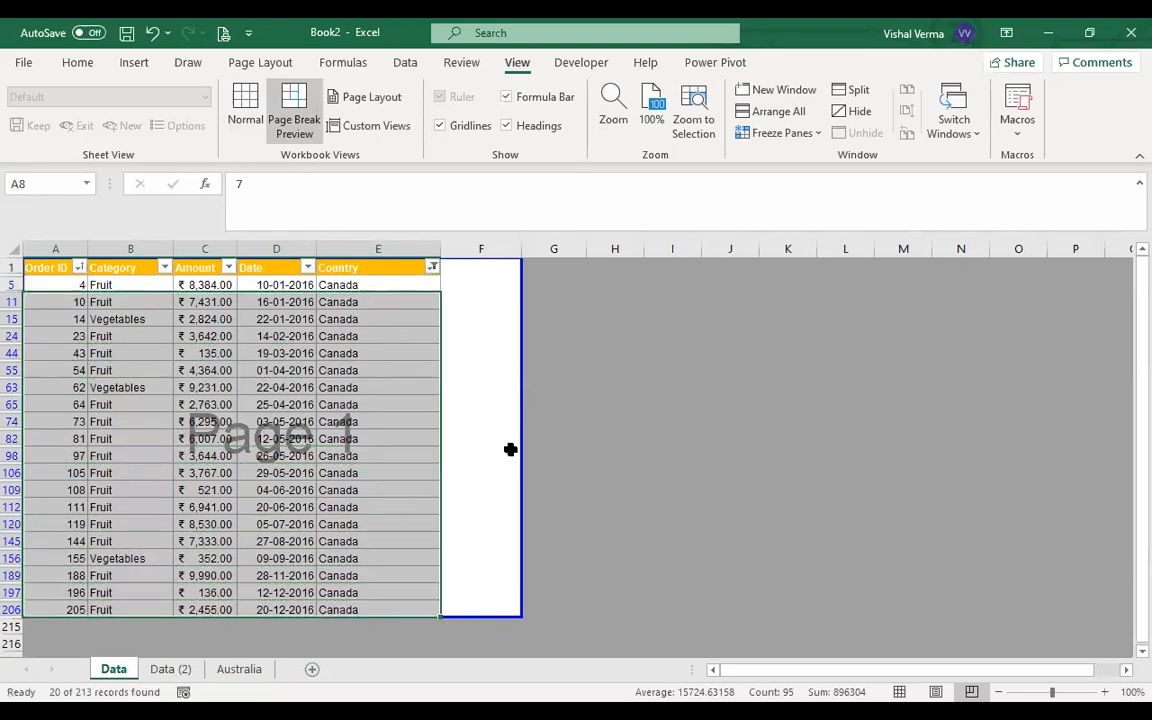
# Copy the filtered Canada rows with their header from the Data sheet and paste them into a new sheet starting at A1
pyautogui.moveTo(65, 275); pyautogui.dragTo(388, 604)
pyautogui.hotkey('ctrl', 'c')
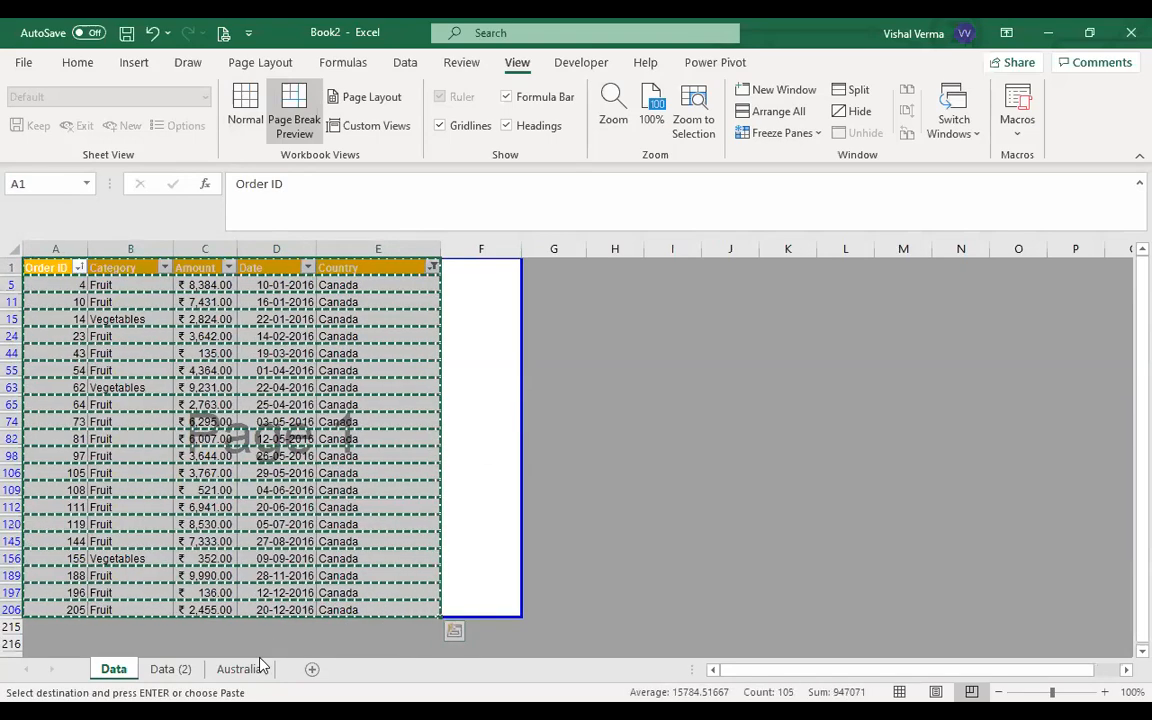
pyautogui.click(312, 669)
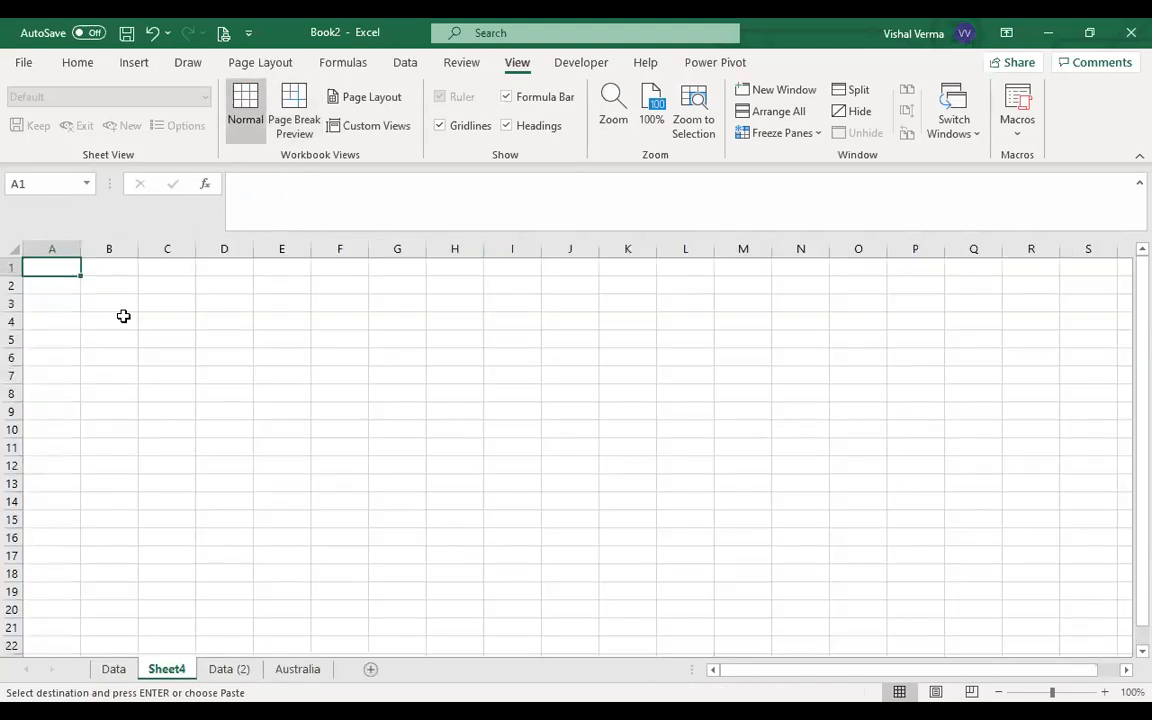
pyautogui.hotkey('ctrl', 'v')
pyautogui.click(352, 405)
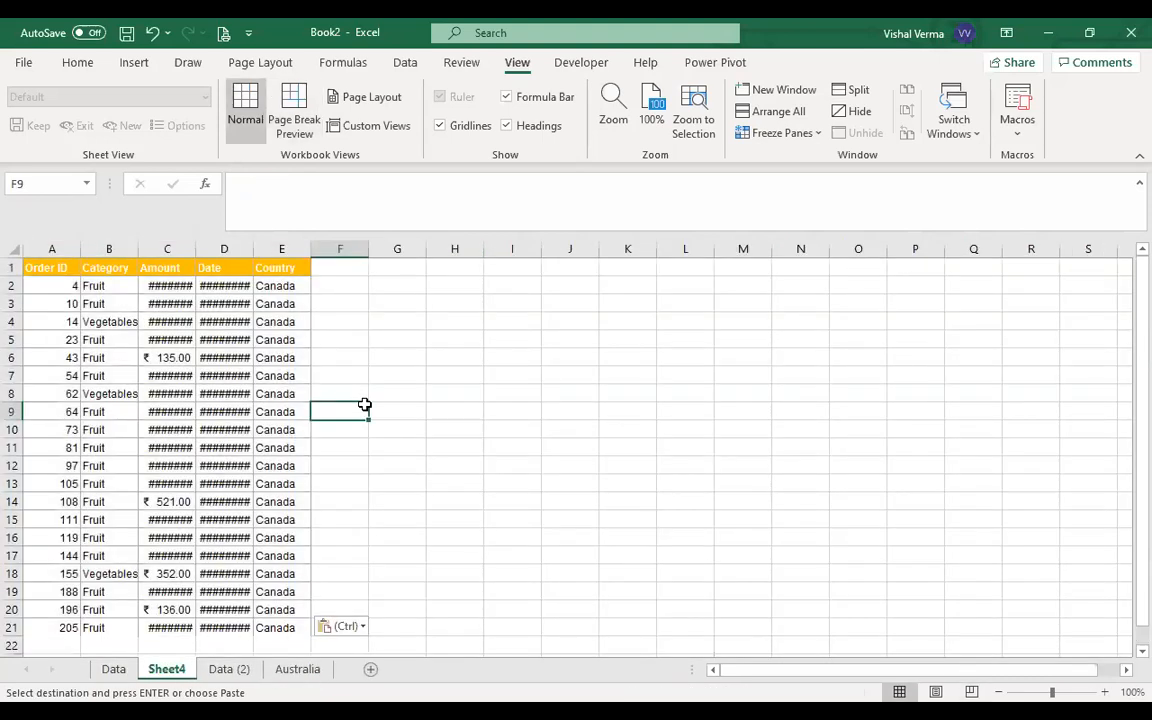
# Copy the header row A1:E1 from Sheet4 and paste it into row 1 of the Australia sheet
pyautogui.moveTo(35, 268); pyautogui.dragTo(292, 270)
pyautogui.hotkey('ctrl', 'c')
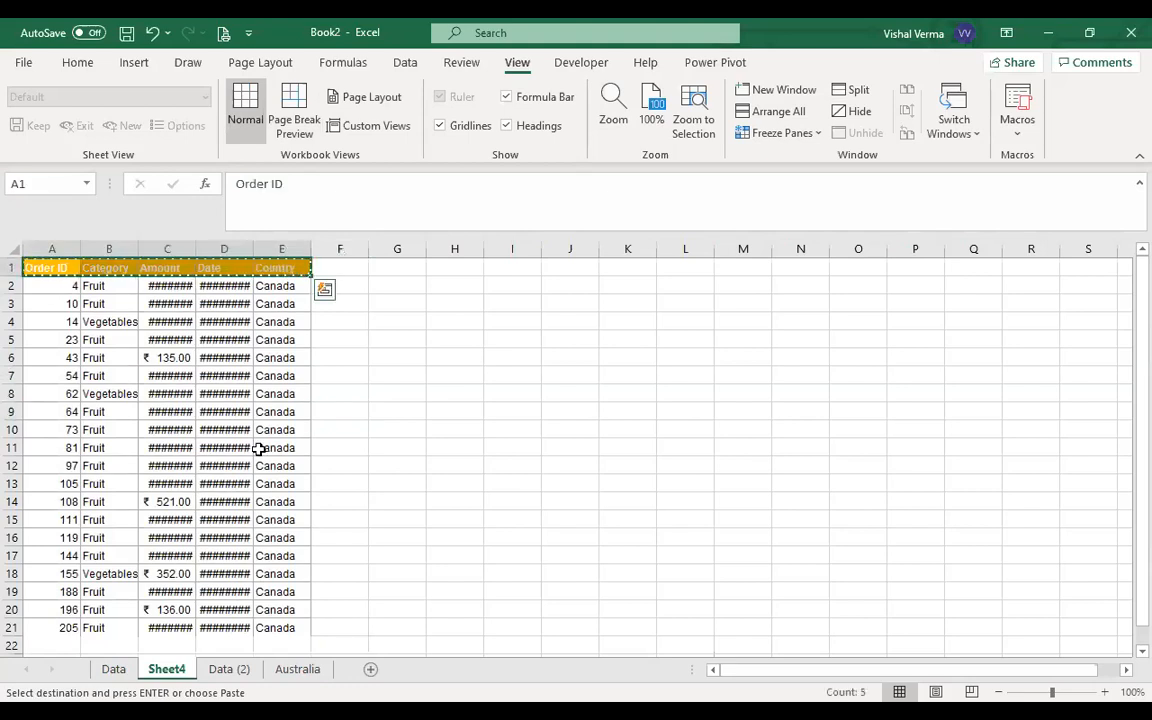
pyautogui.click(296, 670)
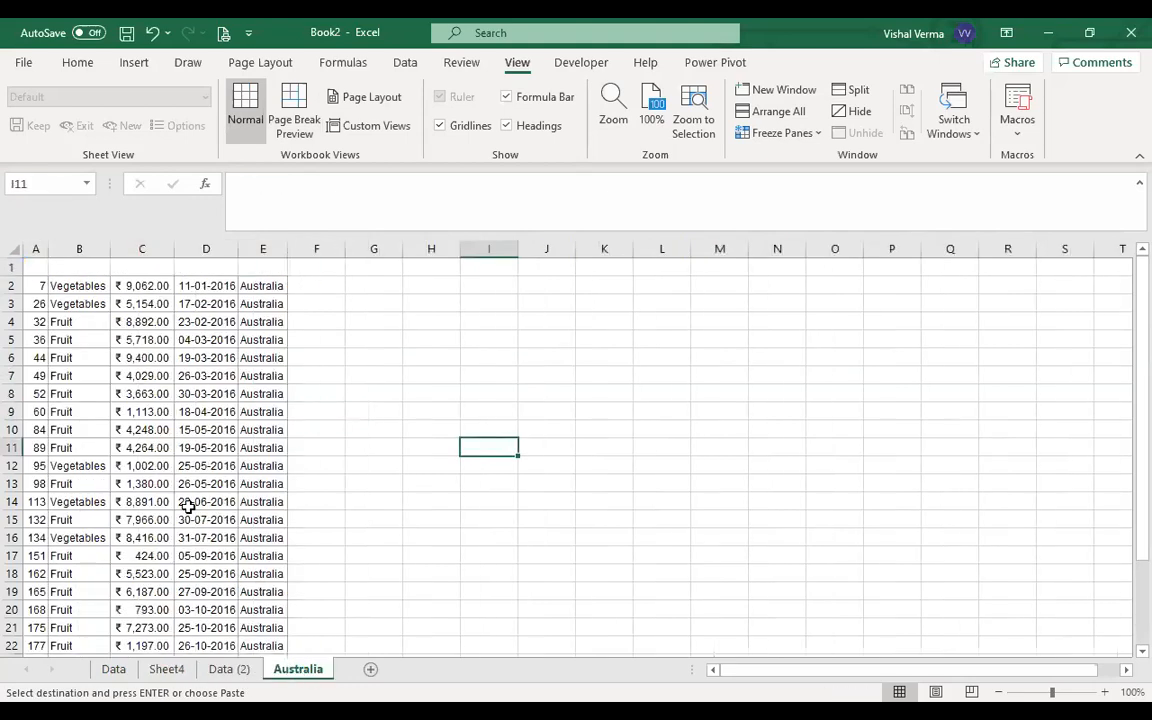
pyautogui.click(31, 266)
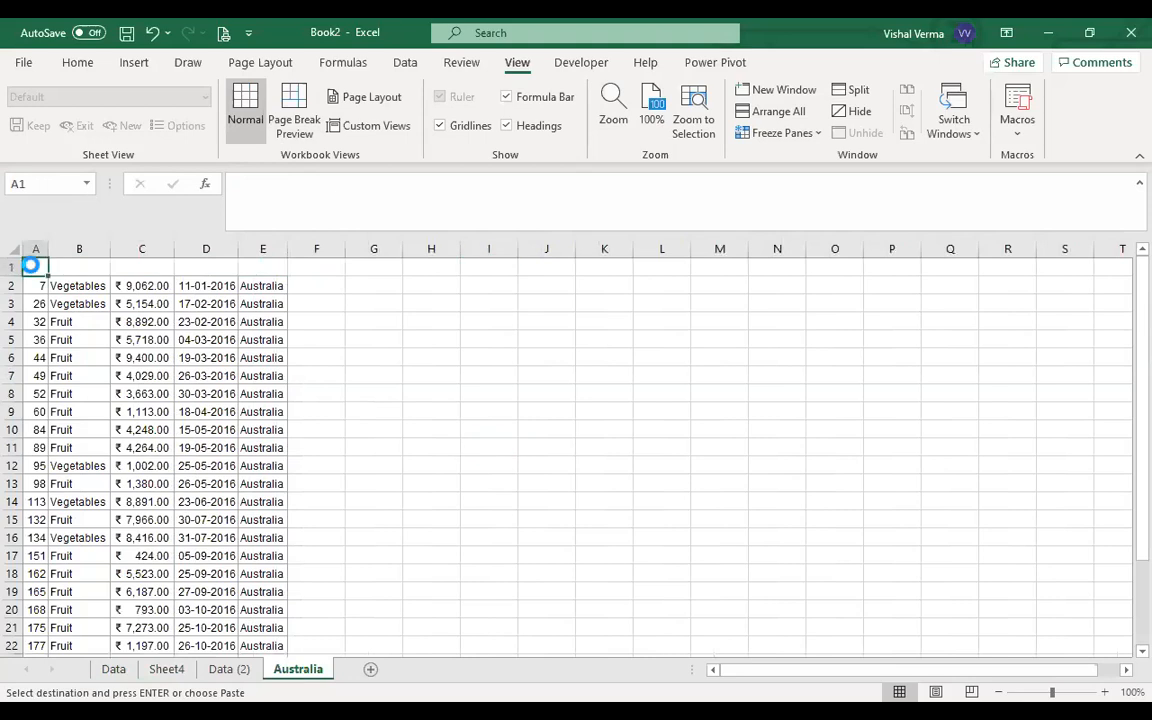
pyautogui.hotkey('ctrl', 'v')
pyautogui.click(378, 451)
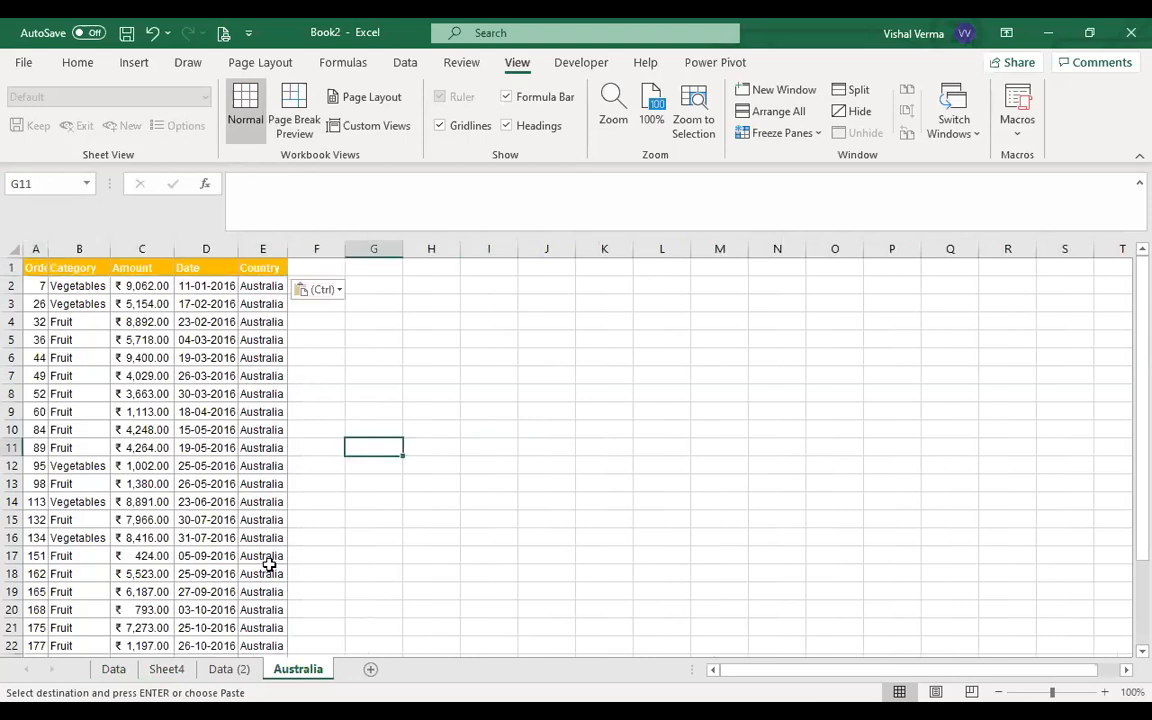
# Rename Sheet4 as Canada
pyautogui.click(168, 670)
pyautogui.rightClick(170, 672)
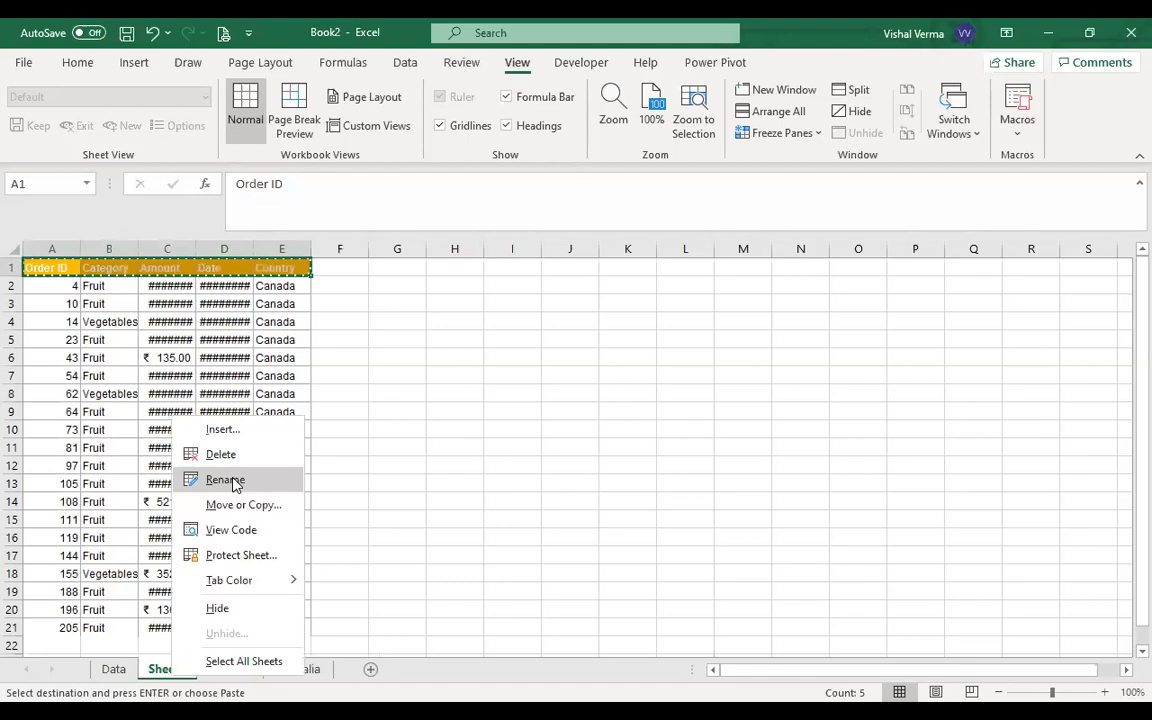
pyautogui.click(225, 480)
pyautogui.write('Canada')
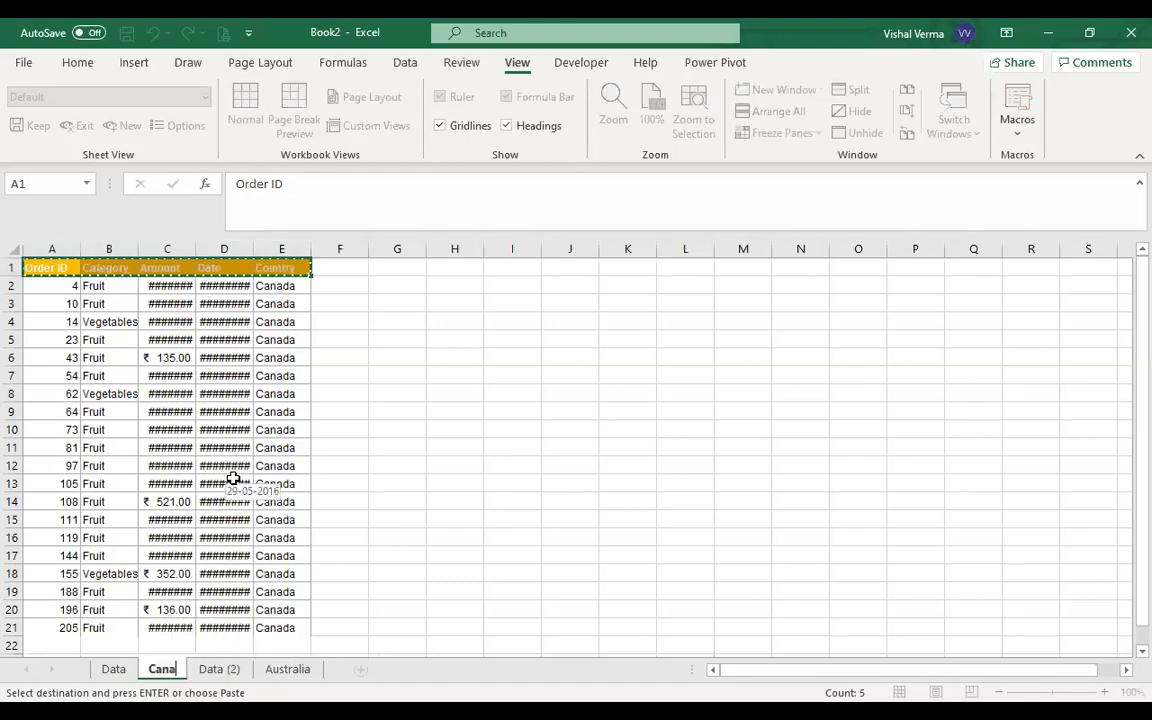
pyautogui.press('Return')
pyautogui.click(510, 484)
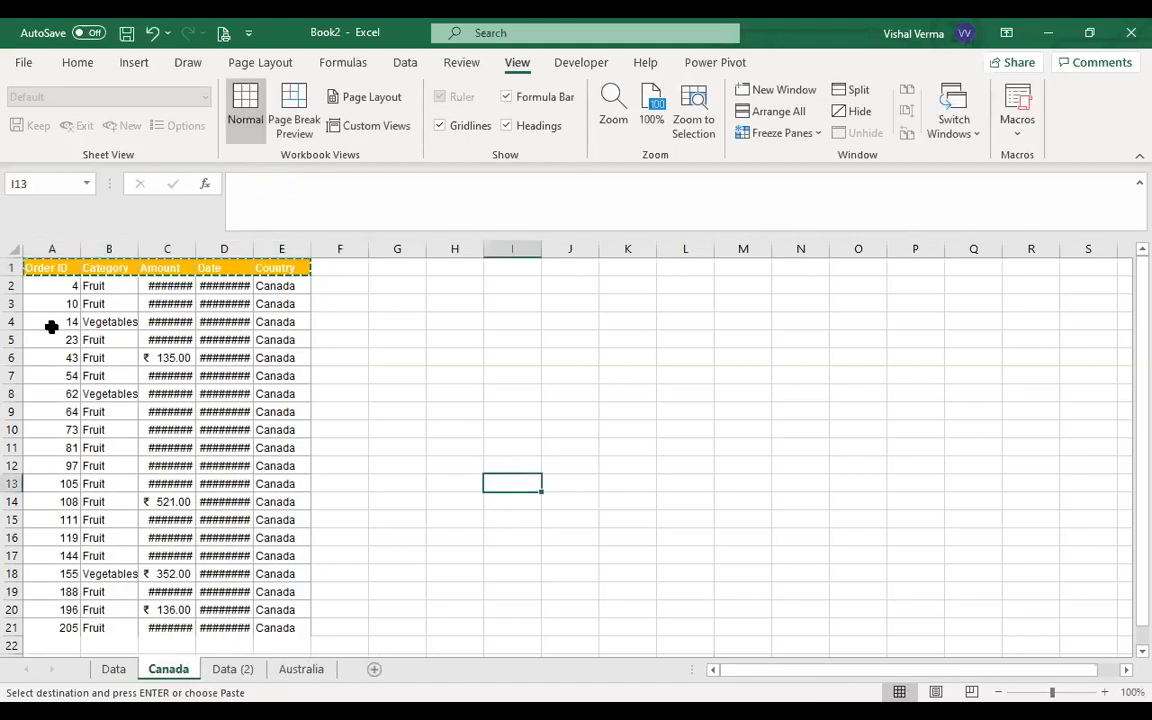
# Autofit the width of all columns on the Canada sheet
pyautogui.click(14, 248)
pyautogui.doubleClick(137, 256)
pyautogui.click(587, 462)
# Move the Data (2) sheet directly after the Data sheet and add a new blank sheet after Australia
pyautogui.moveTo(239, 670); pyautogui.dragTo(150, 666)
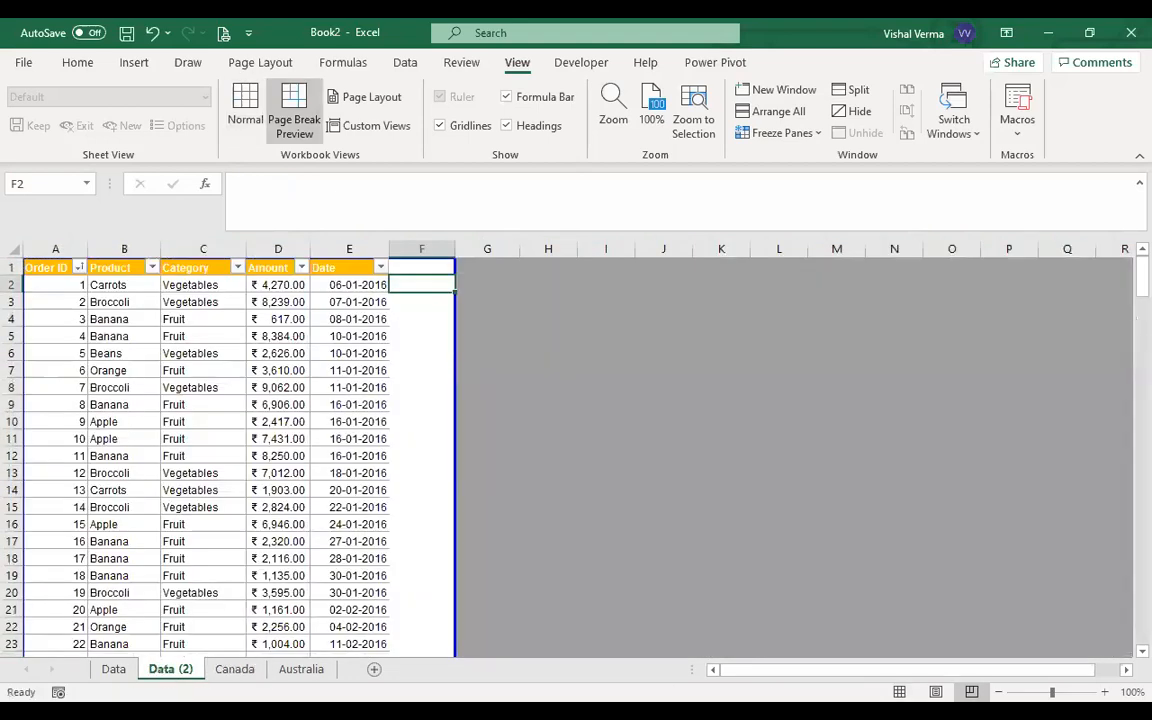
pyautogui.click(228, 671)
pyautogui.click(292, 672)
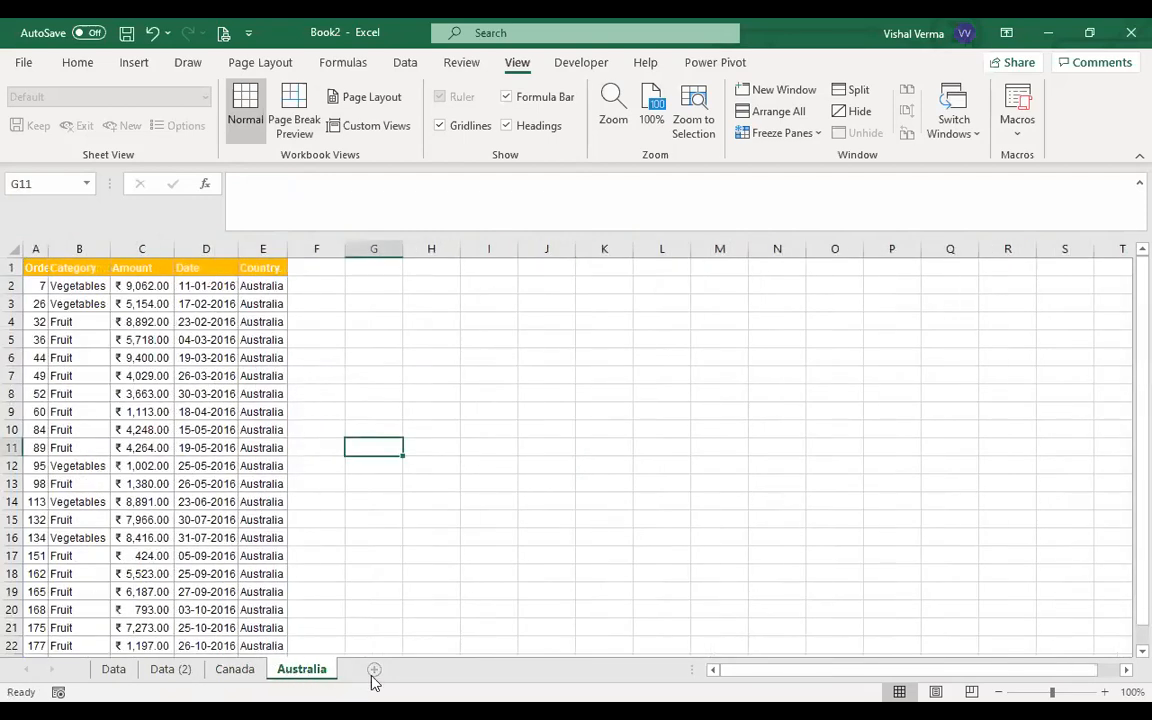
pyautogui.click(374, 670)
# Enter Excel, Overview and Functions in cells D4 to D6 of Sheet5
pyautogui.click(235, 323)
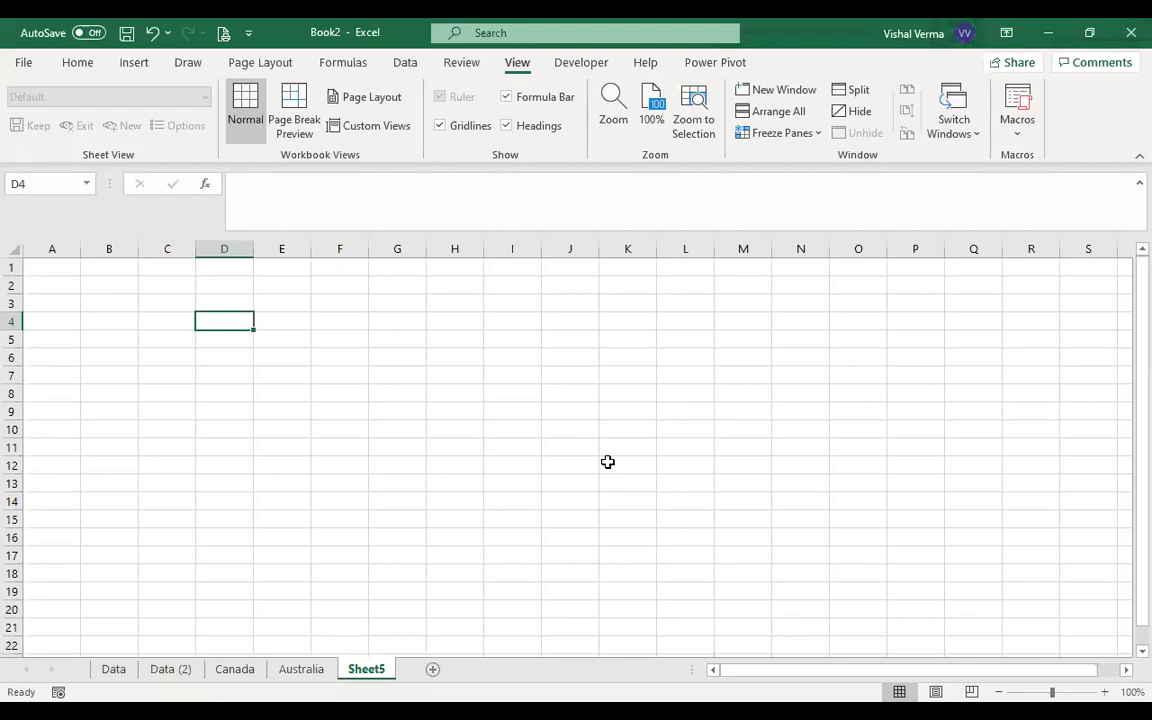
pyautogui.write('Excel')
pyautogui.press('Return')
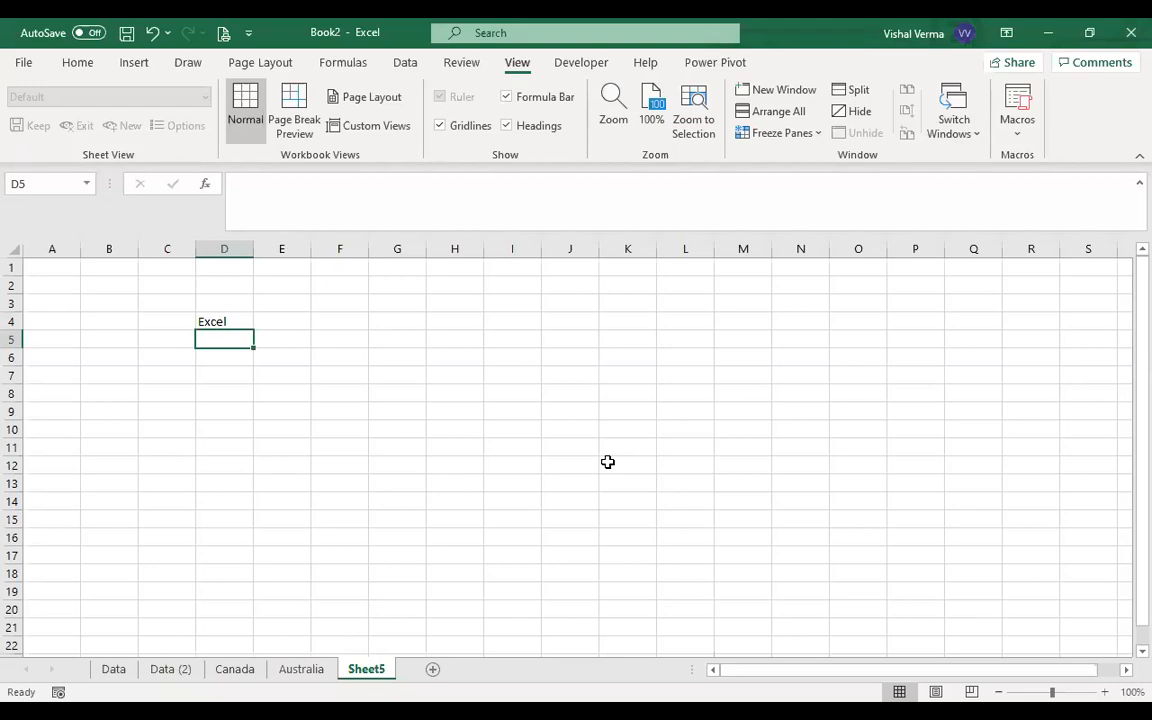
pyautogui.write('Ove')
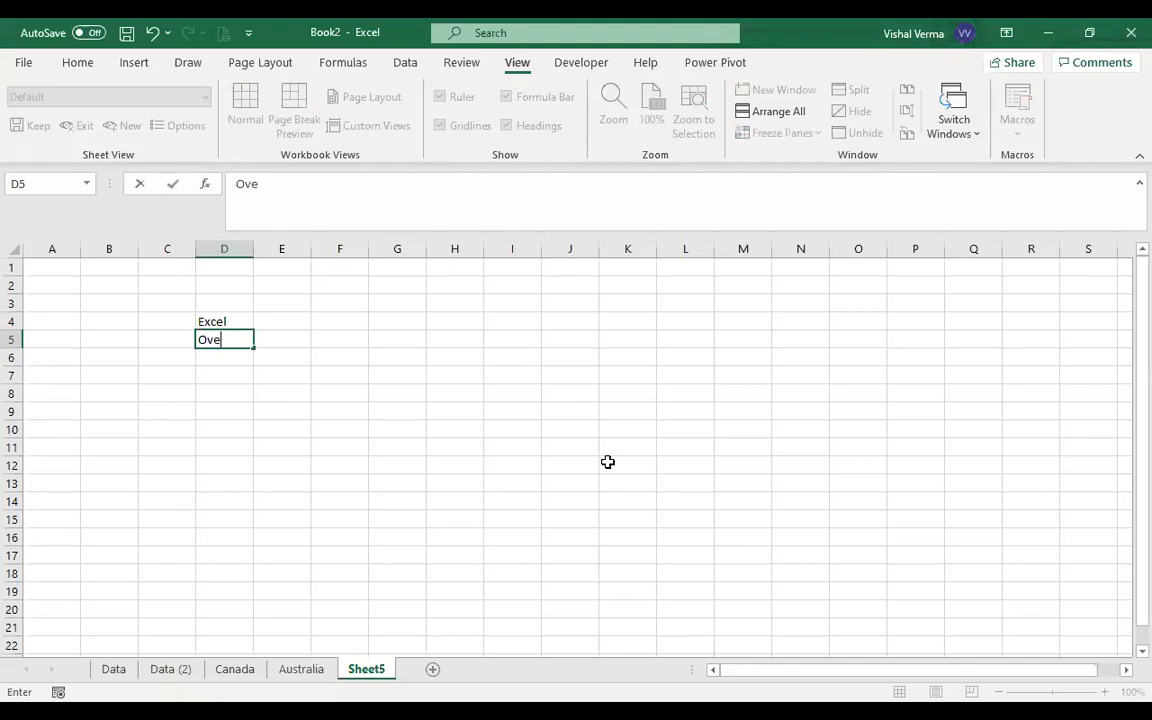
pyautogui.write('rview')
pyautogui.press('Return')
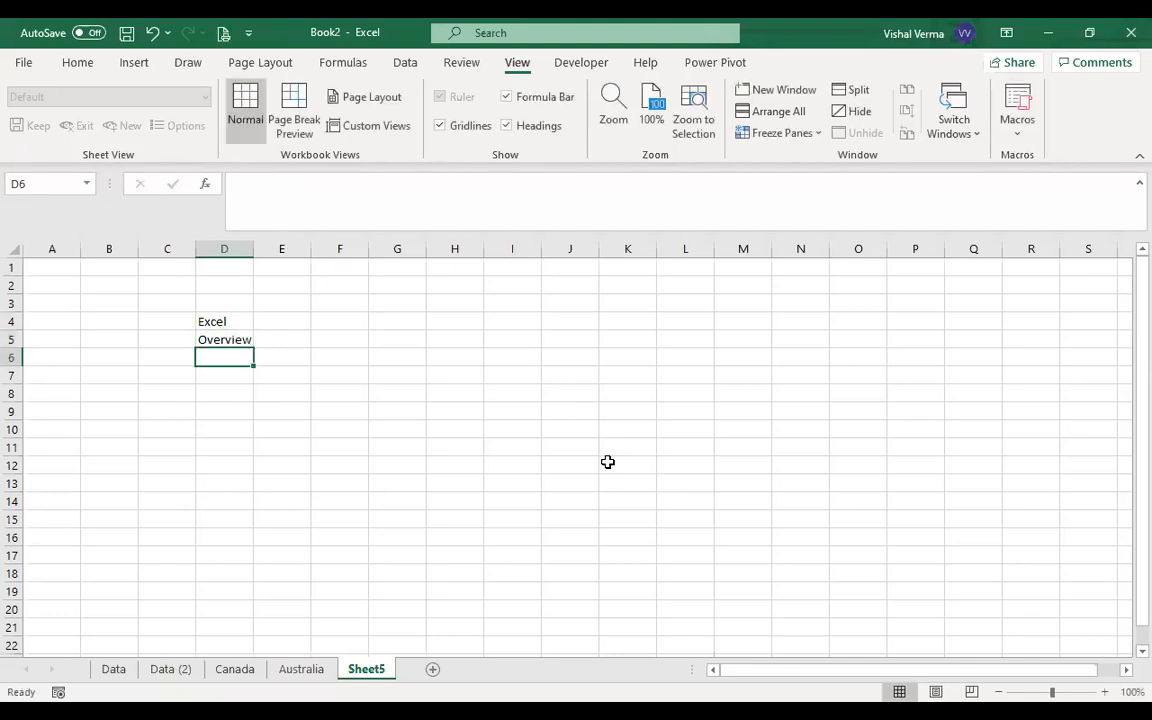
pyautogui.write('Functions')
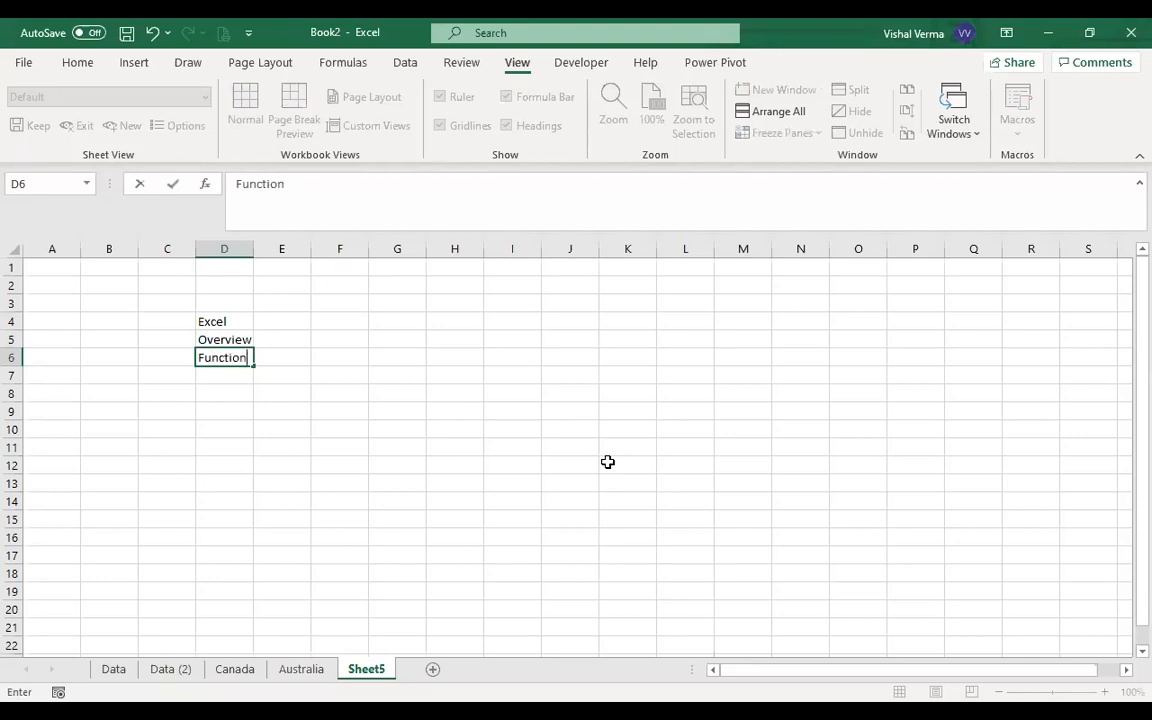
pyautogui.press('Return')
# Widen column D on Sheet5, and enter 1 in E5 and 25 in E6
pyautogui.click(296, 343)
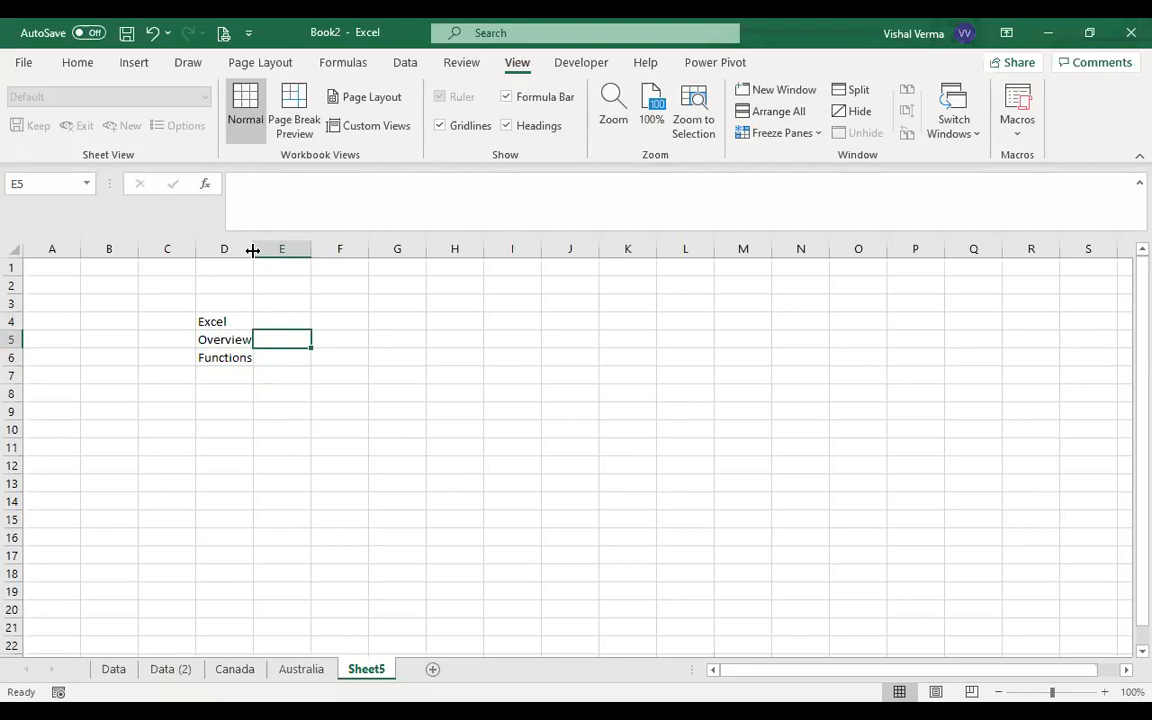
pyautogui.moveTo(253, 249); pyautogui.dragTo(286, 249)
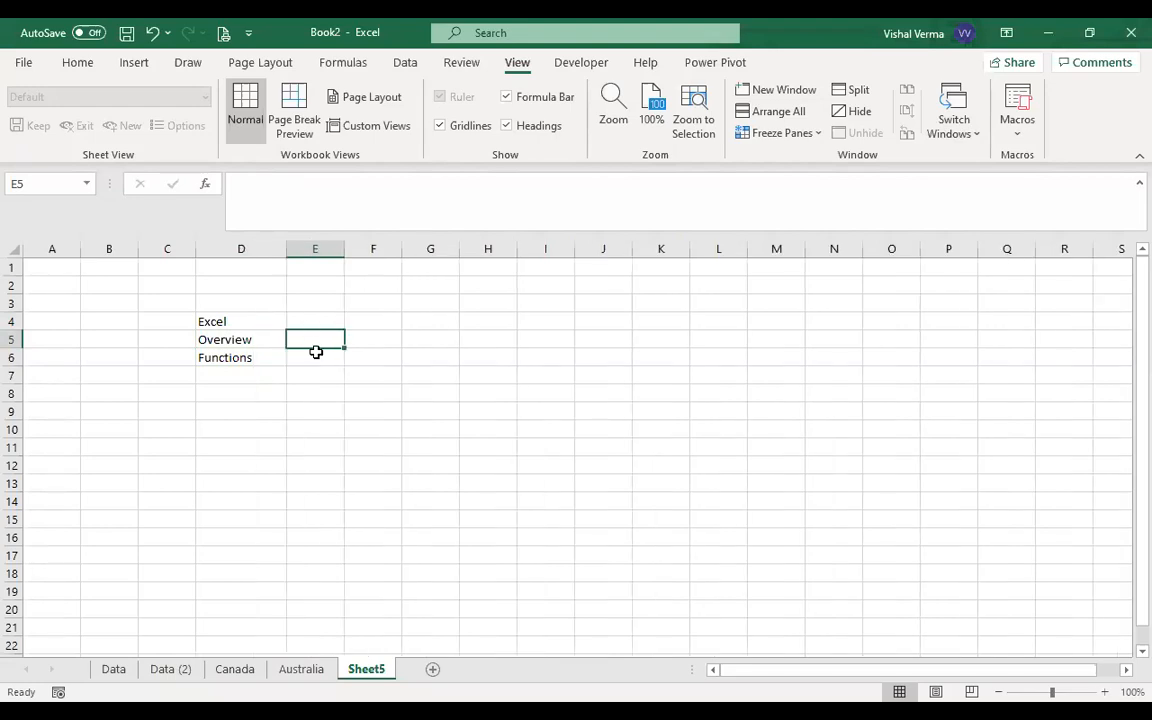
pyautogui.write('1')
pyautogui.press('Return')
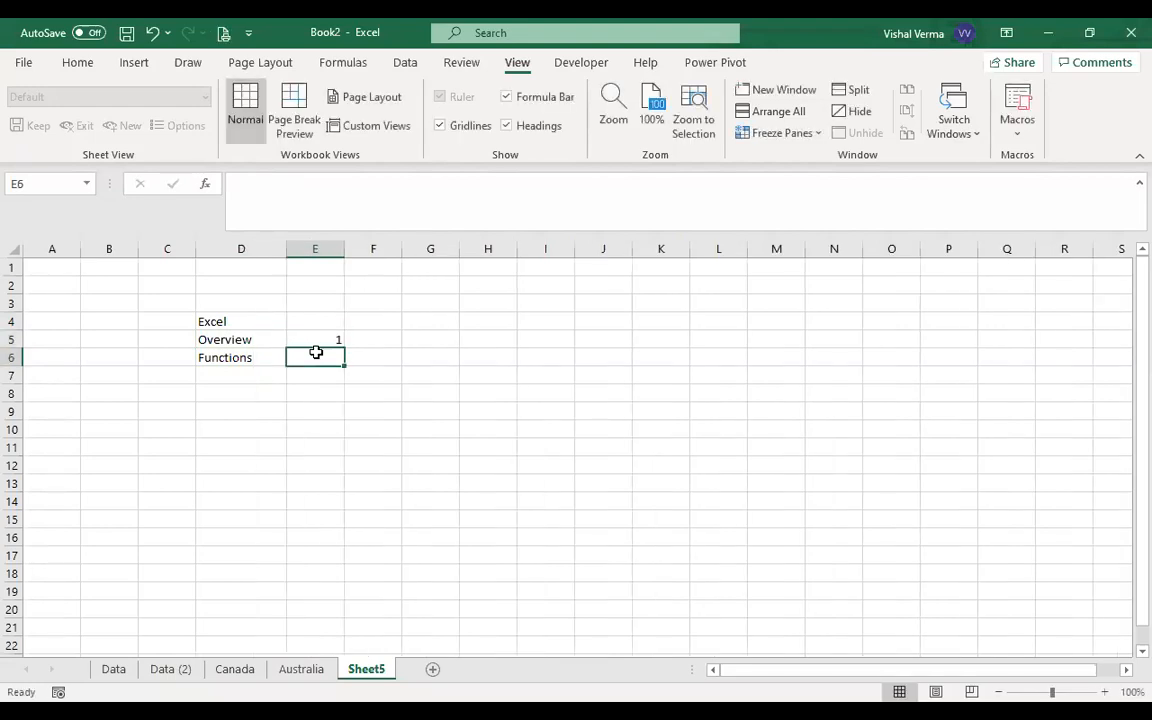
pyautogui.write('25')
pyautogui.press('Return')
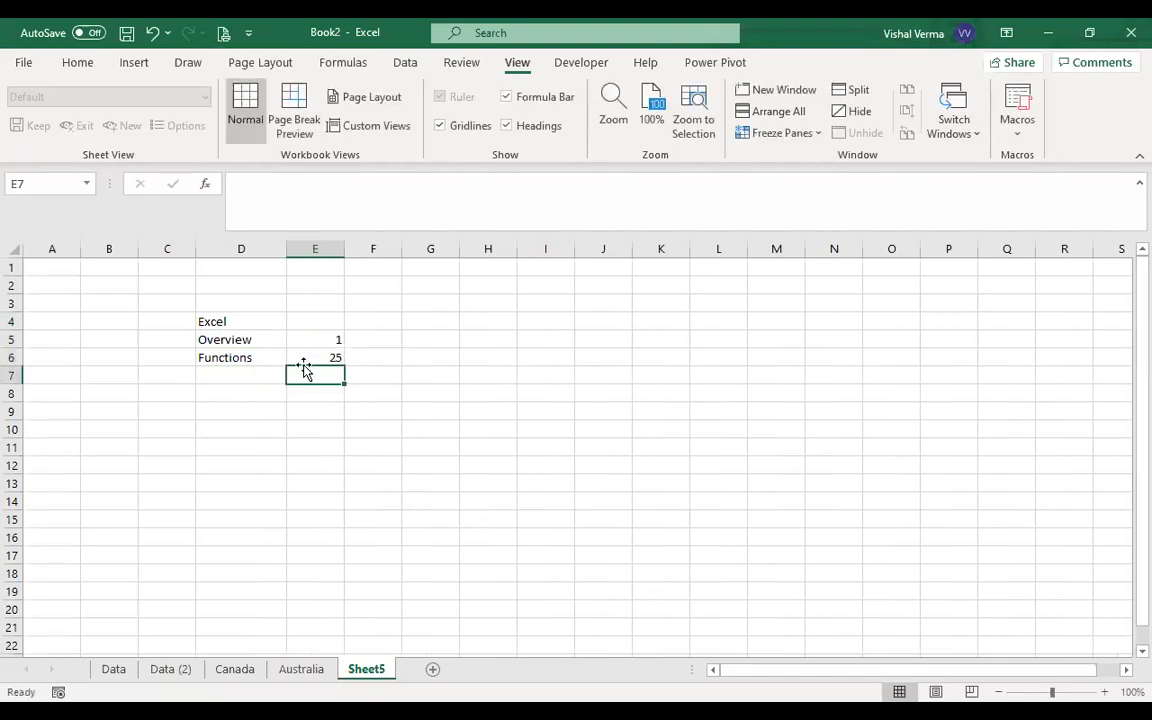
# Clear the contents of the range D4:F8 on Sheet5
pyautogui.click(317, 358)
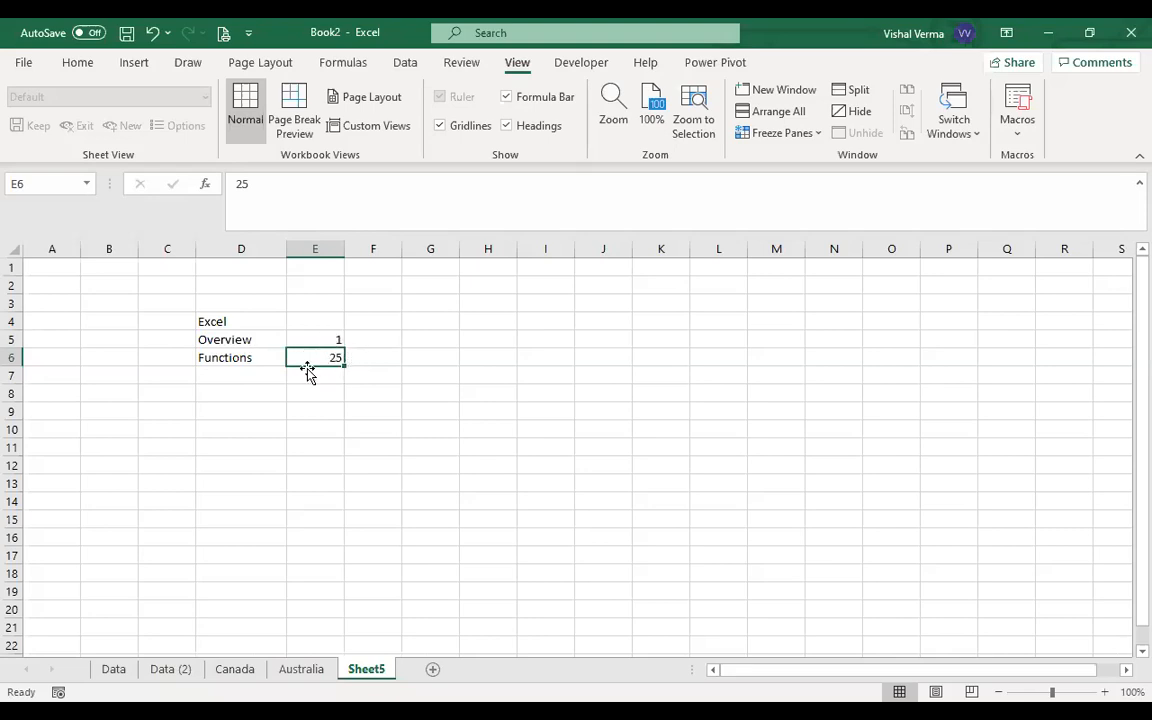
pyautogui.moveTo(230, 318); pyautogui.dragTo(361, 392)
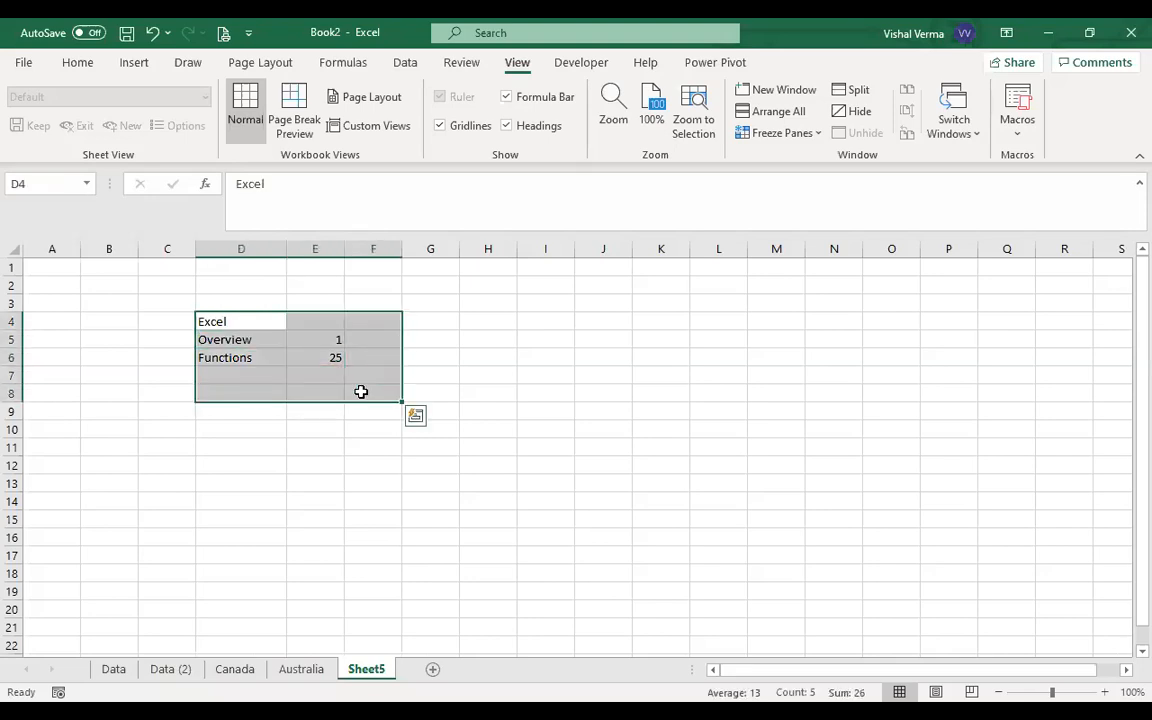
pyautogui.rightClick(363, 390)
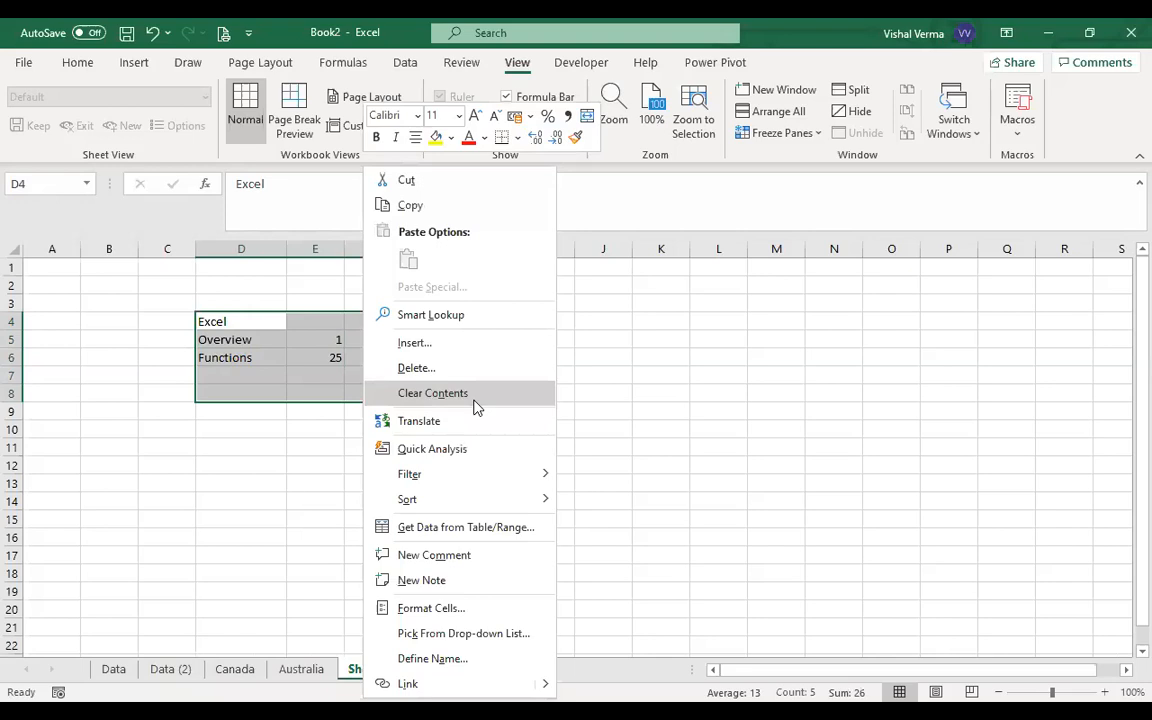
pyautogui.click(475, 398)
pyautogui.click(365, 504)
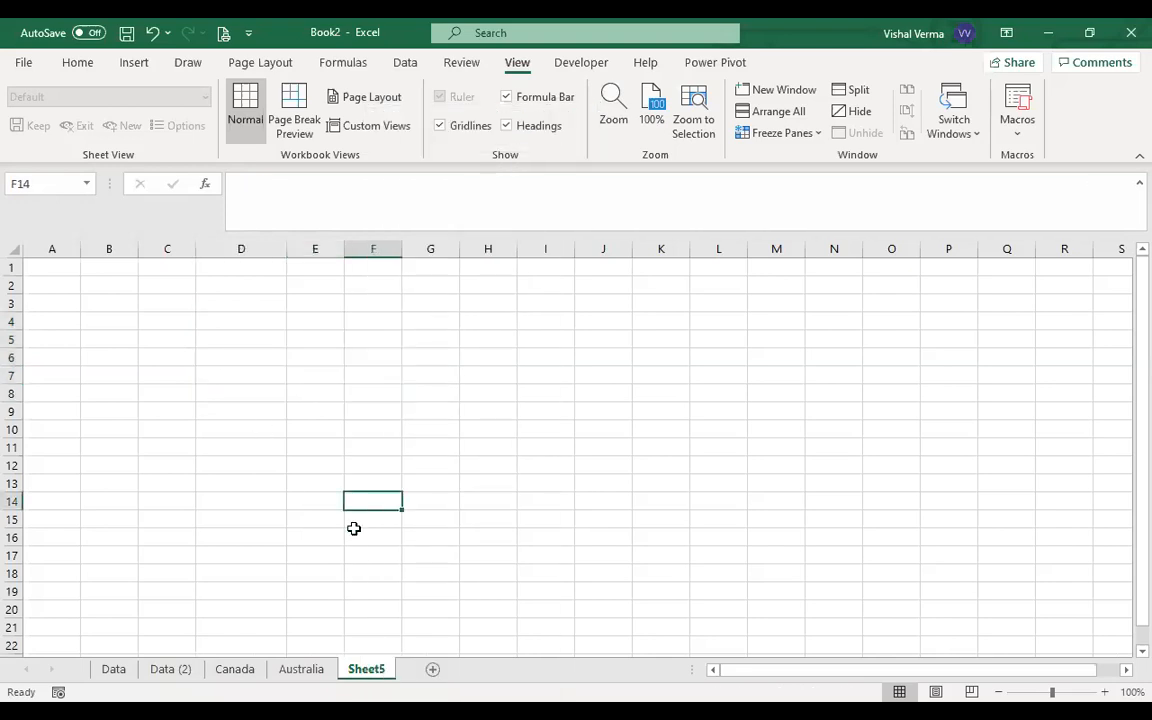
# Check the Australia and Canada sheets, and enter Australia in D5 and Canada in D6 of Sheet5
pyautogui.click(311, 673)
pyautogui.click(242, 674)
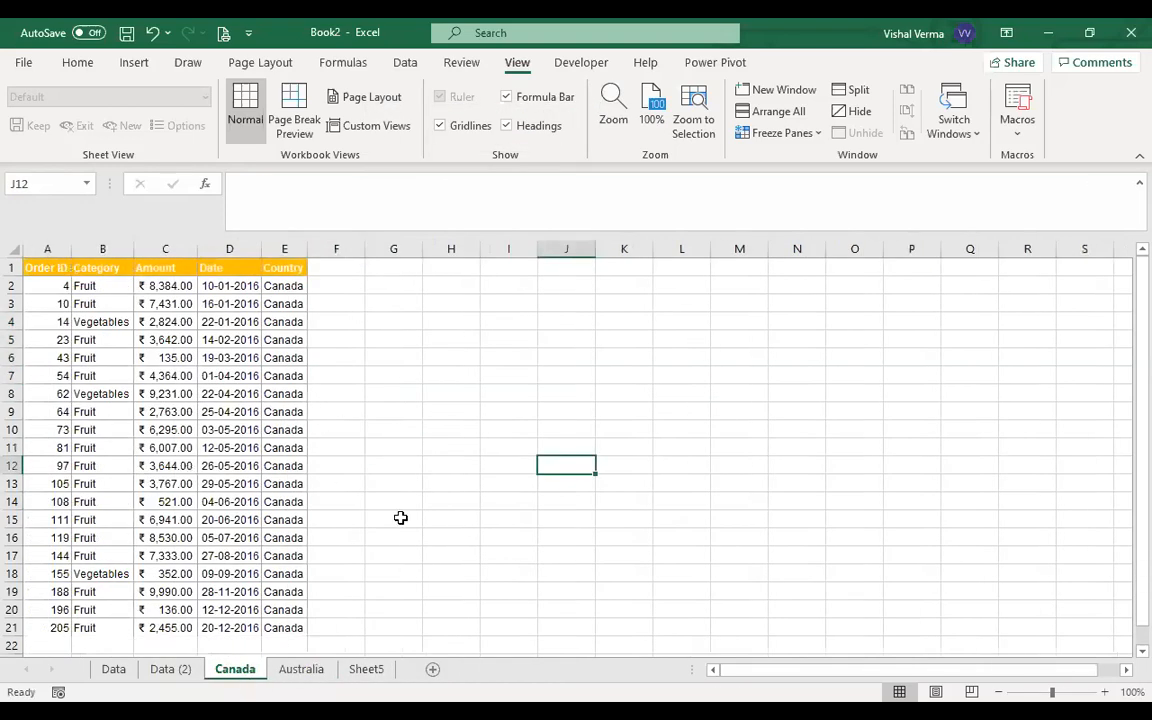
pyautogui.click(372, 671)
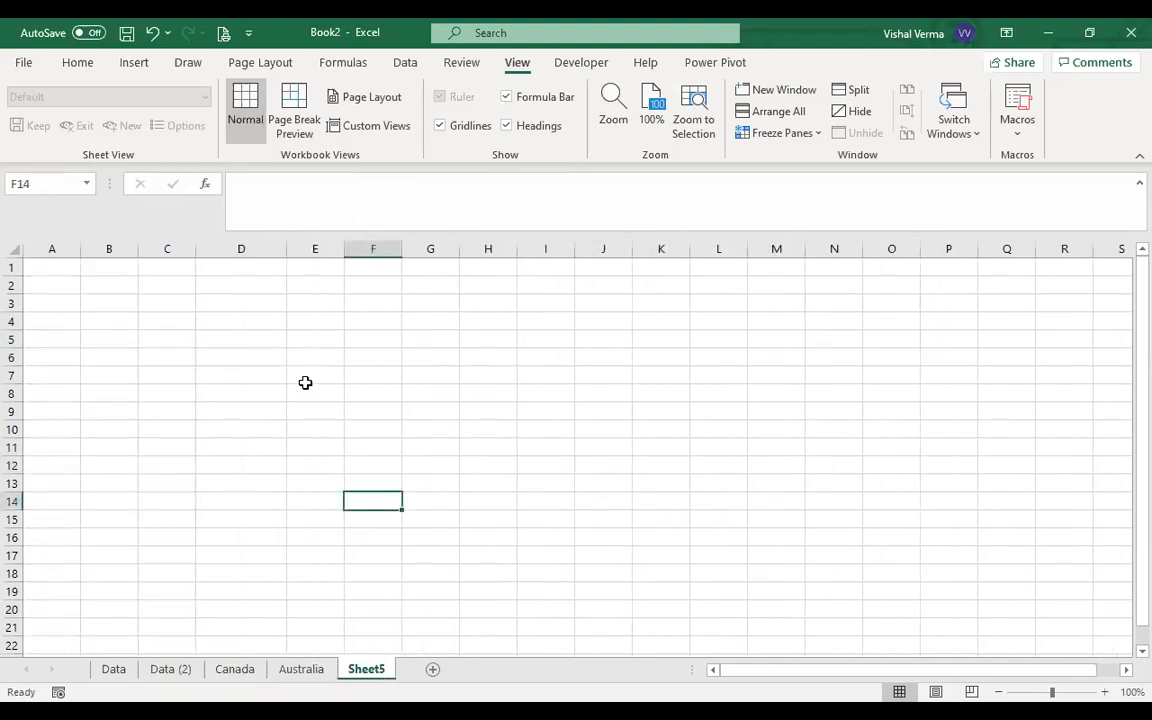
pyautogui.click(267, 341)
pyautogui.write('Au')
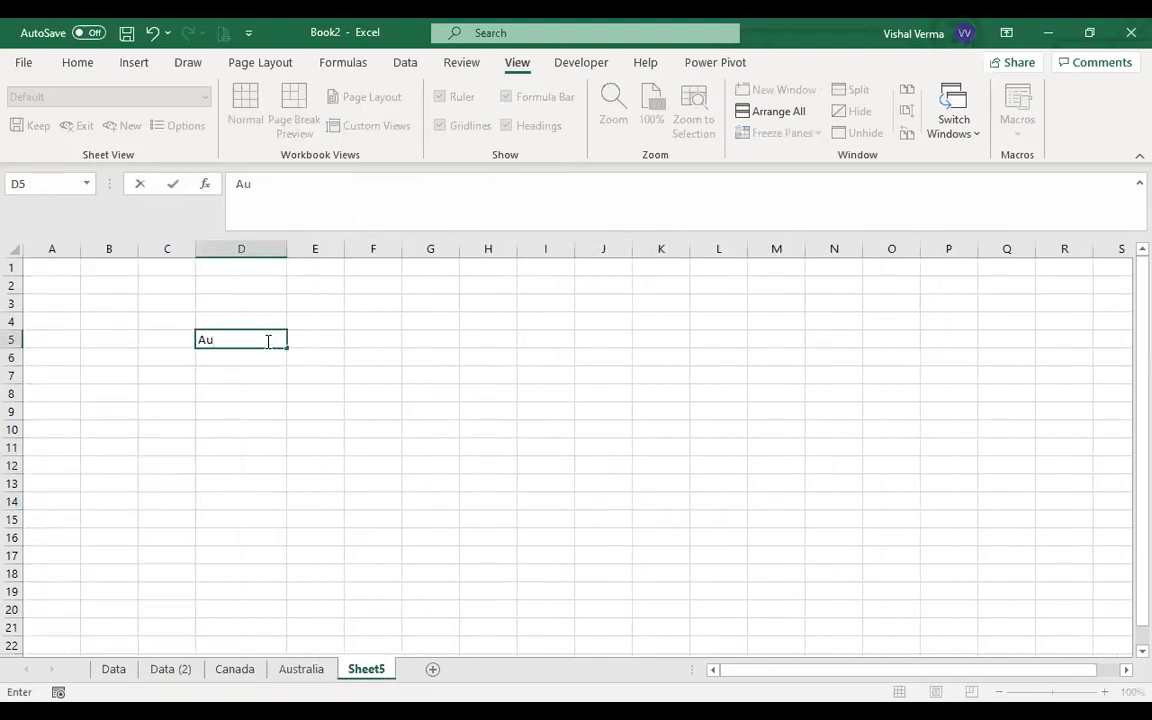
pyautogui.write('stralia')
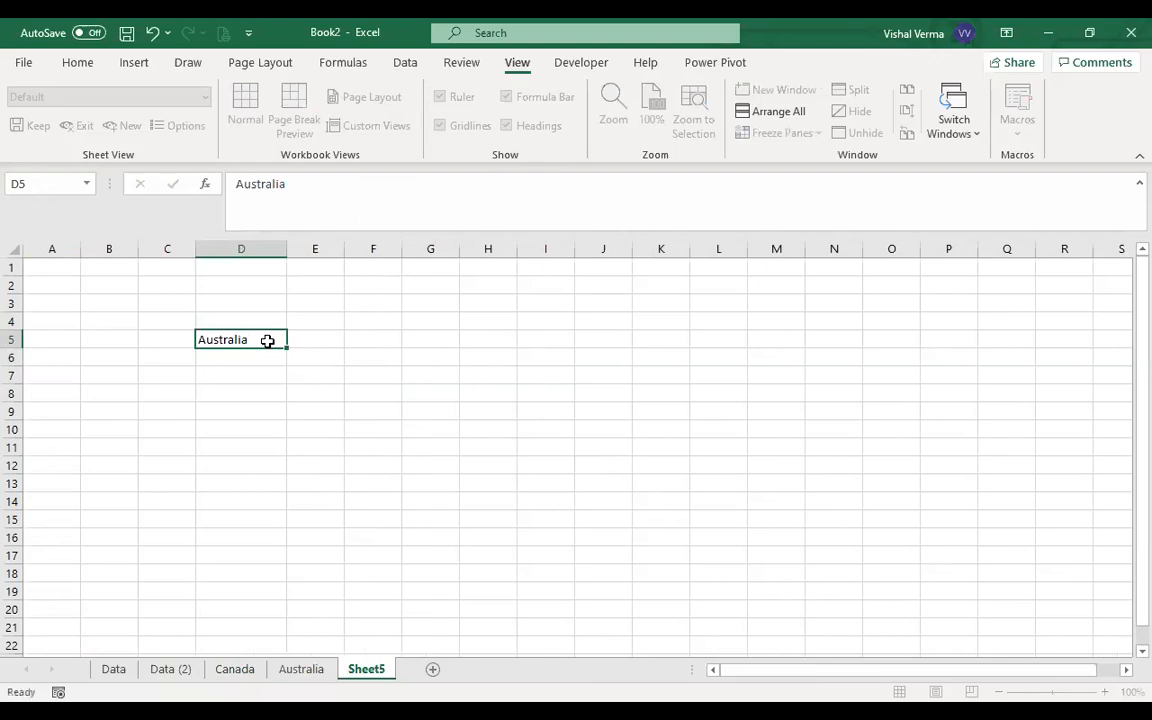
pyautogui.press('Return')
pyautogui.write('Cana')
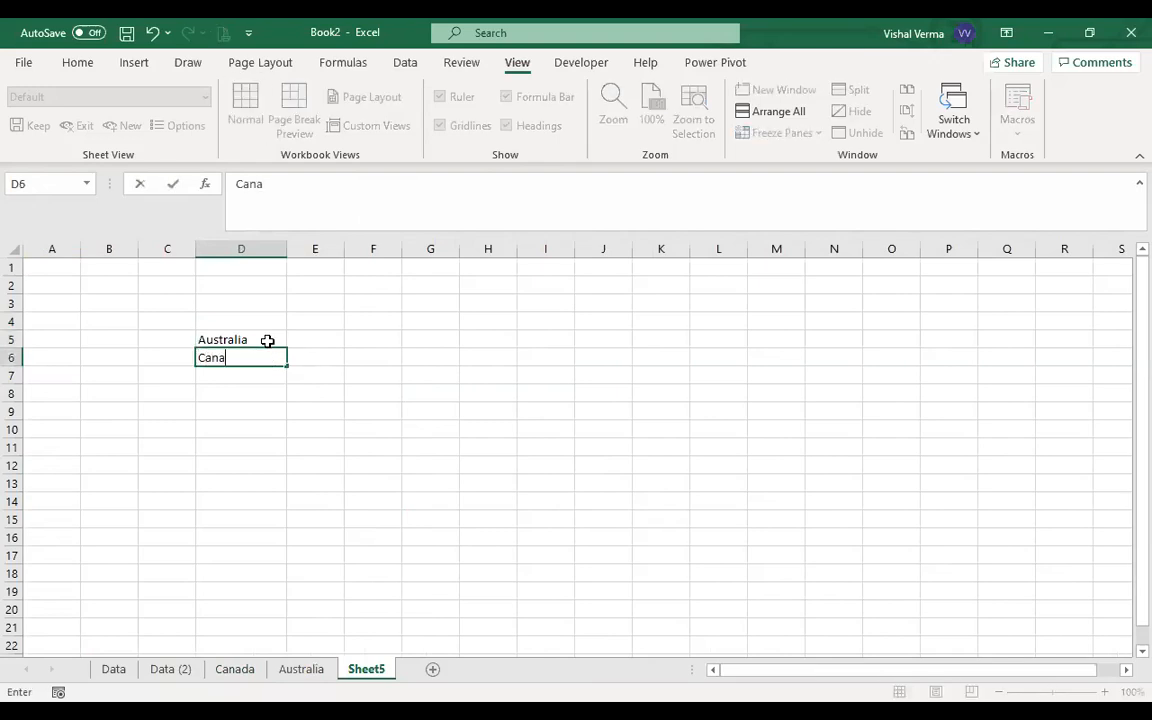
pyautogui.write('da')
pyautogui.press('Return')
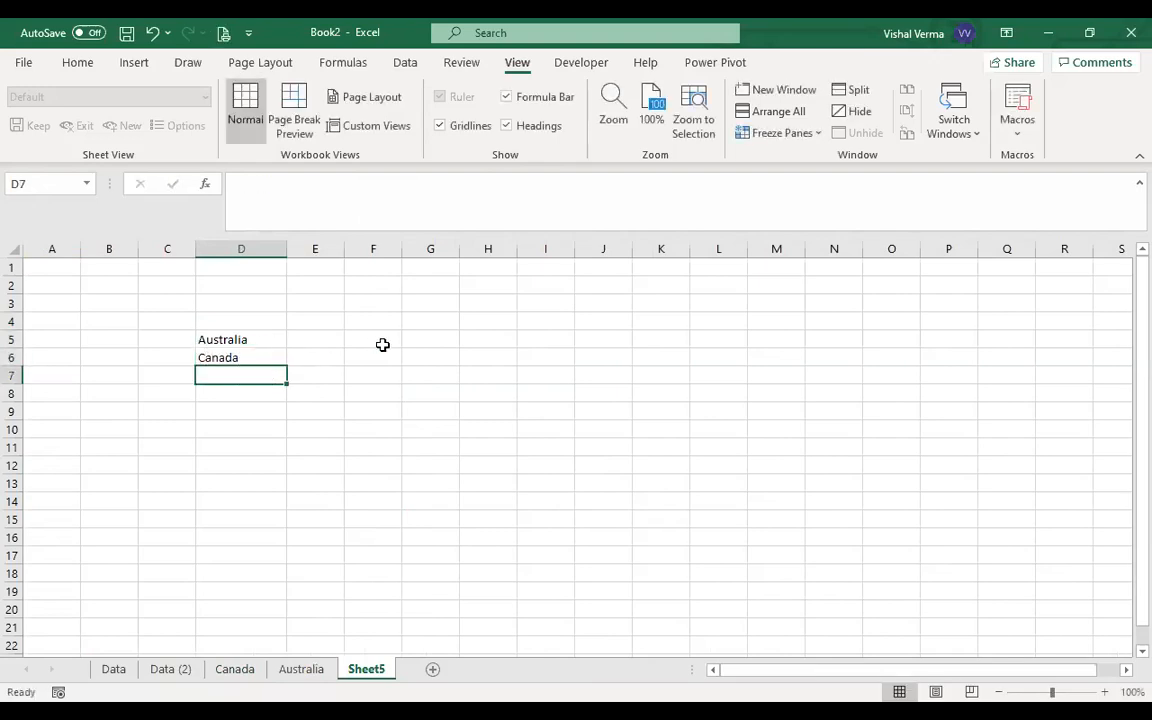
pyautogui.click(334, 343)
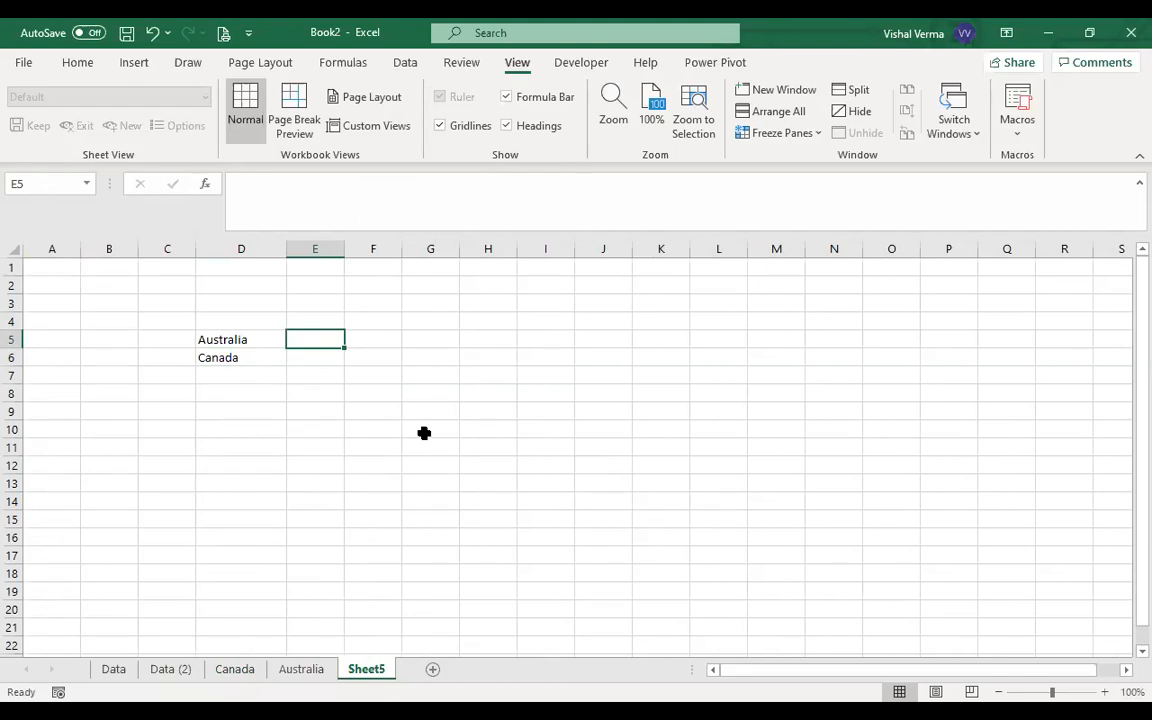
pyautogui.click(244, 338)
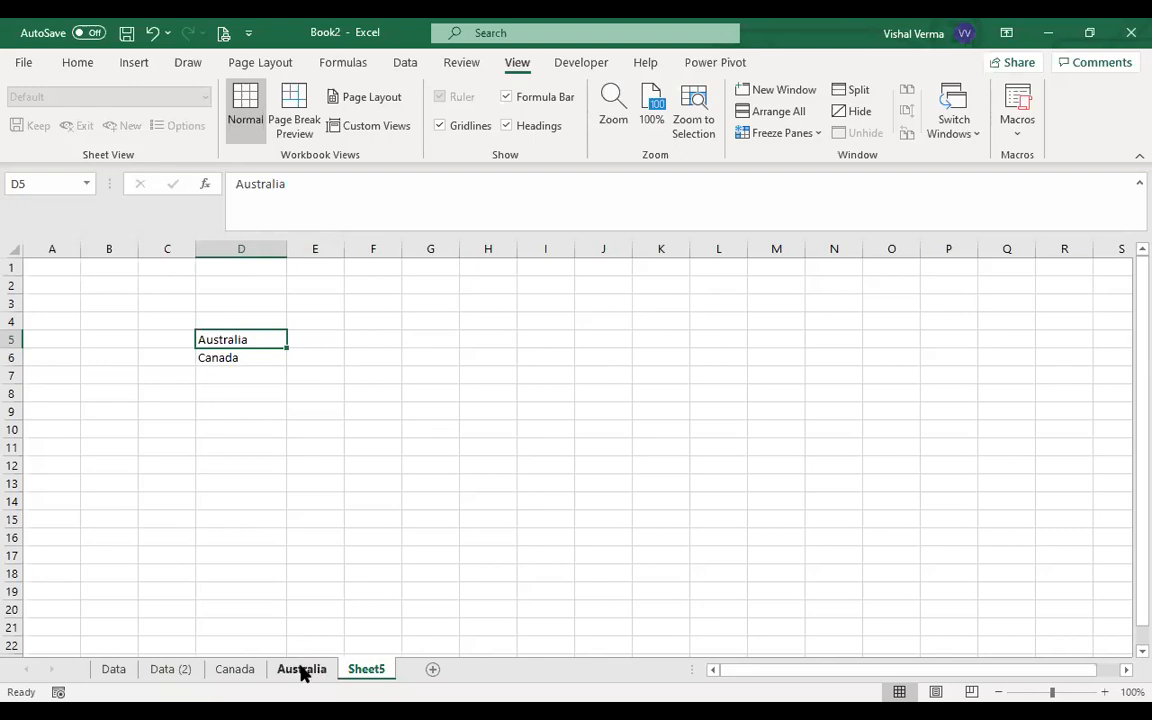
pyautogui.click(243, 356)
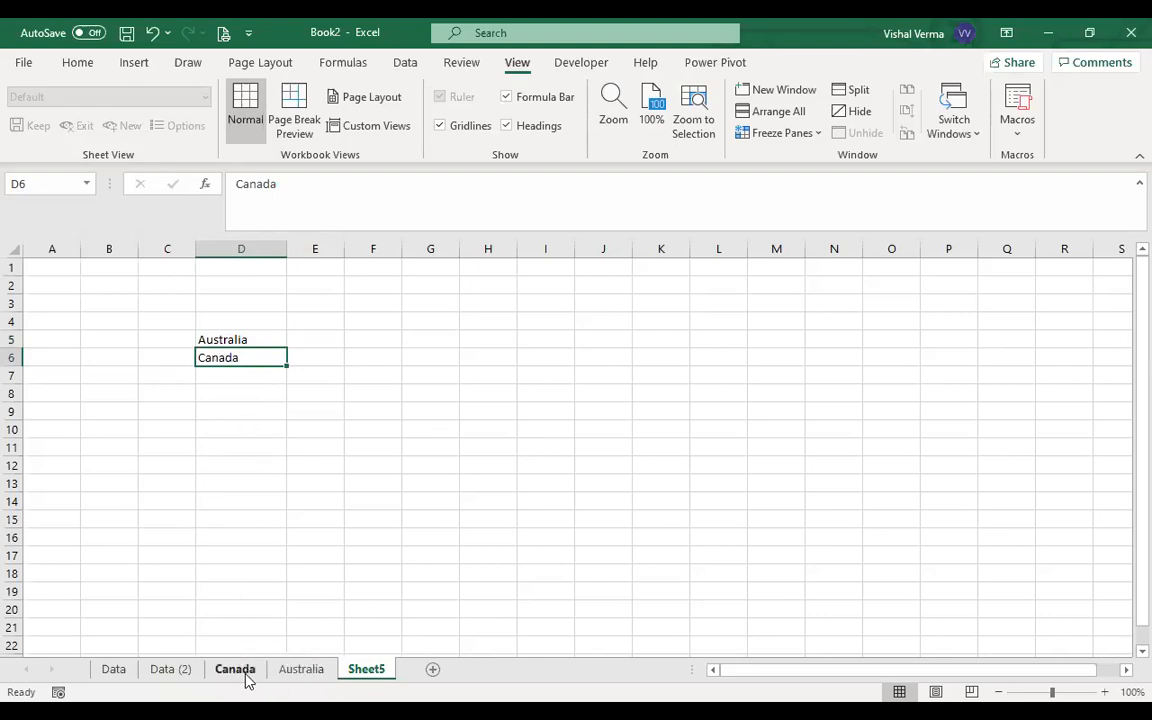
# Start inserting a hyperlink on the Australia cell D5, with a place in this document as the link type
pyautogui.click(263, 340)
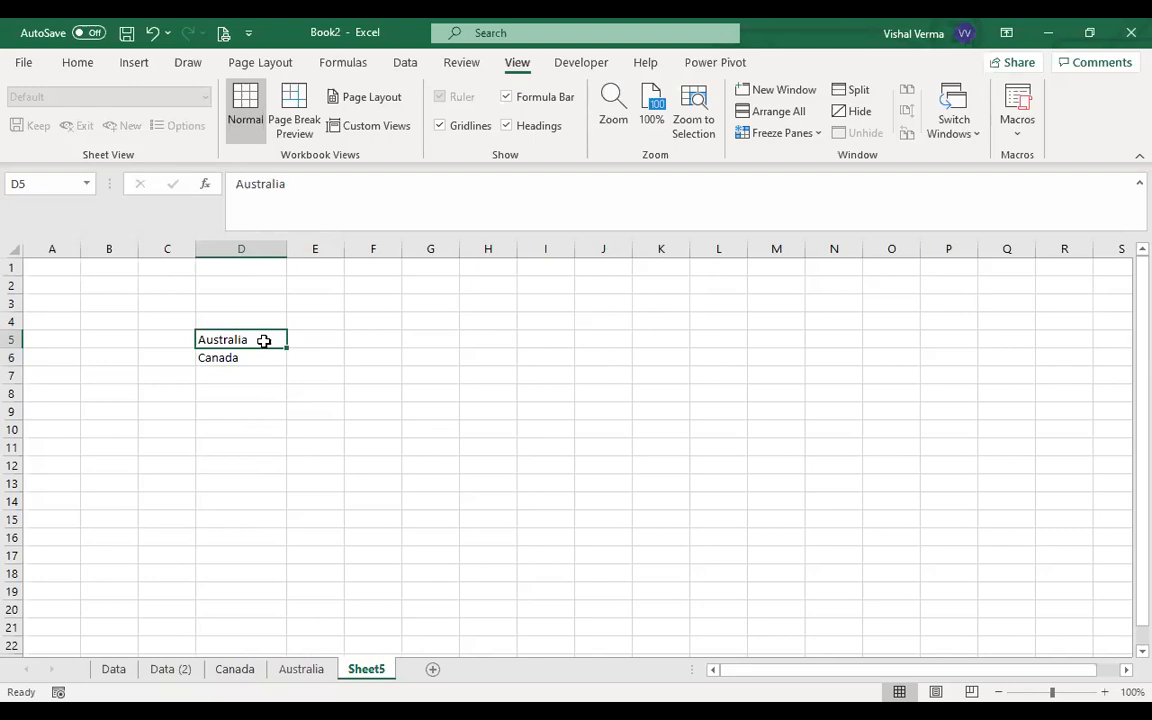
pyautogui.hotkey('shift', 'F10')
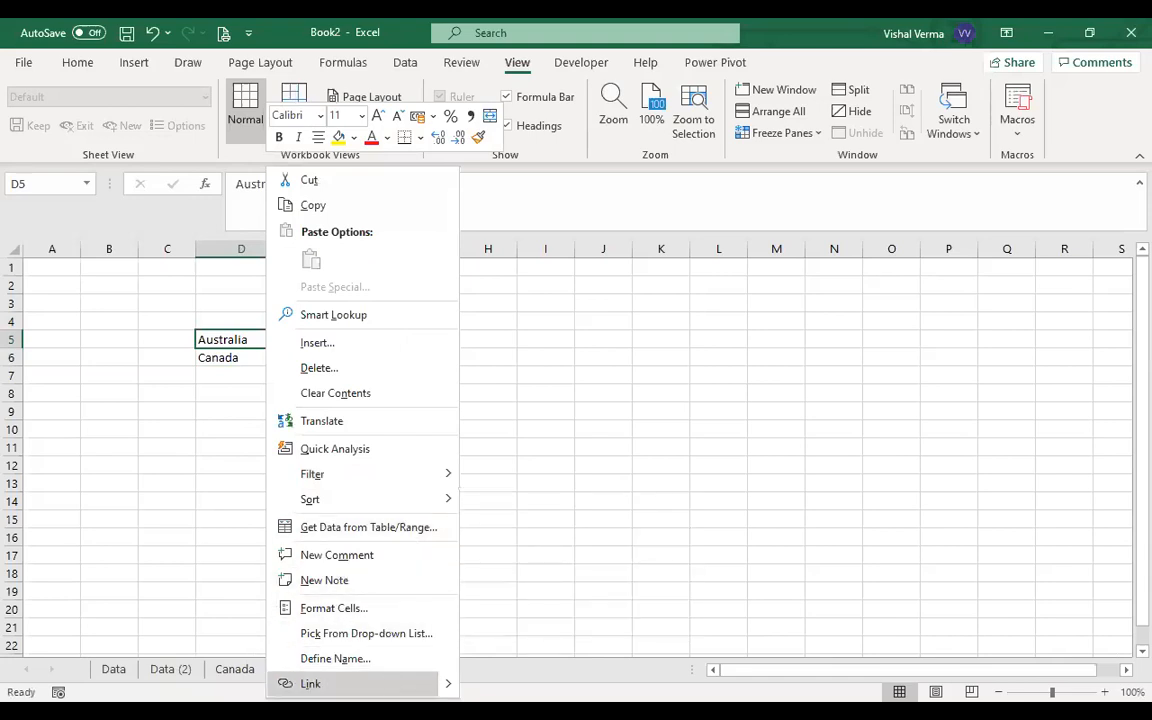
pyautogui.moveTo(447, 684)
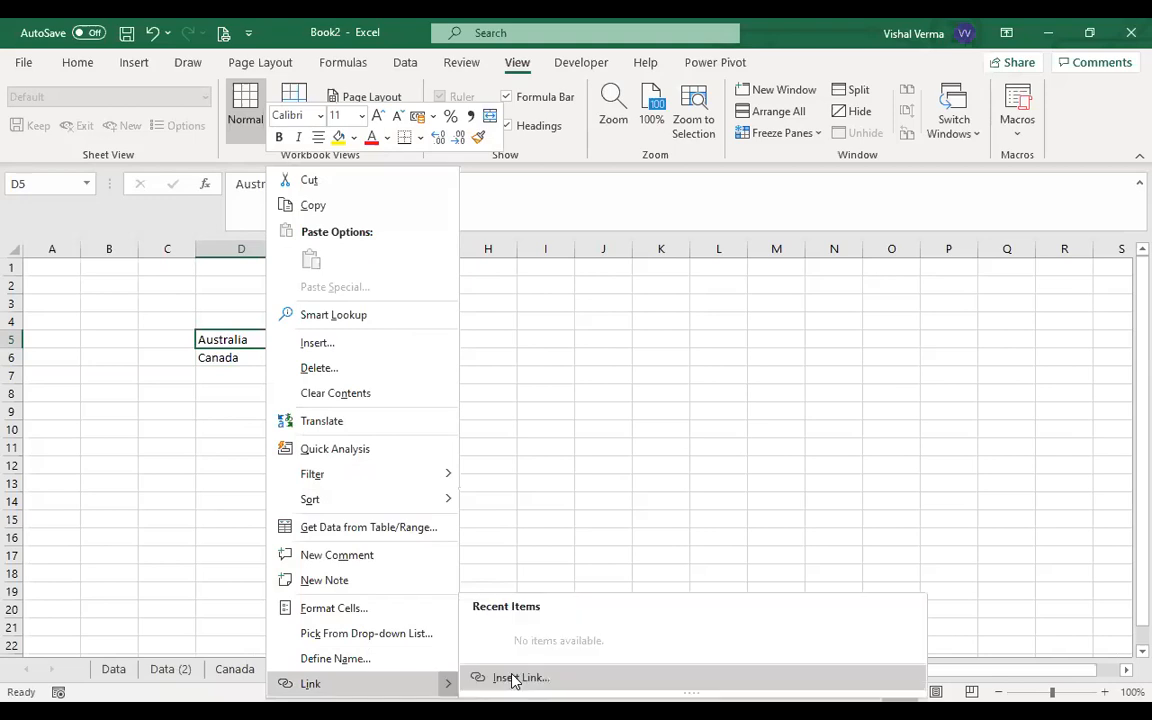
pyautogui.click(520, 678)
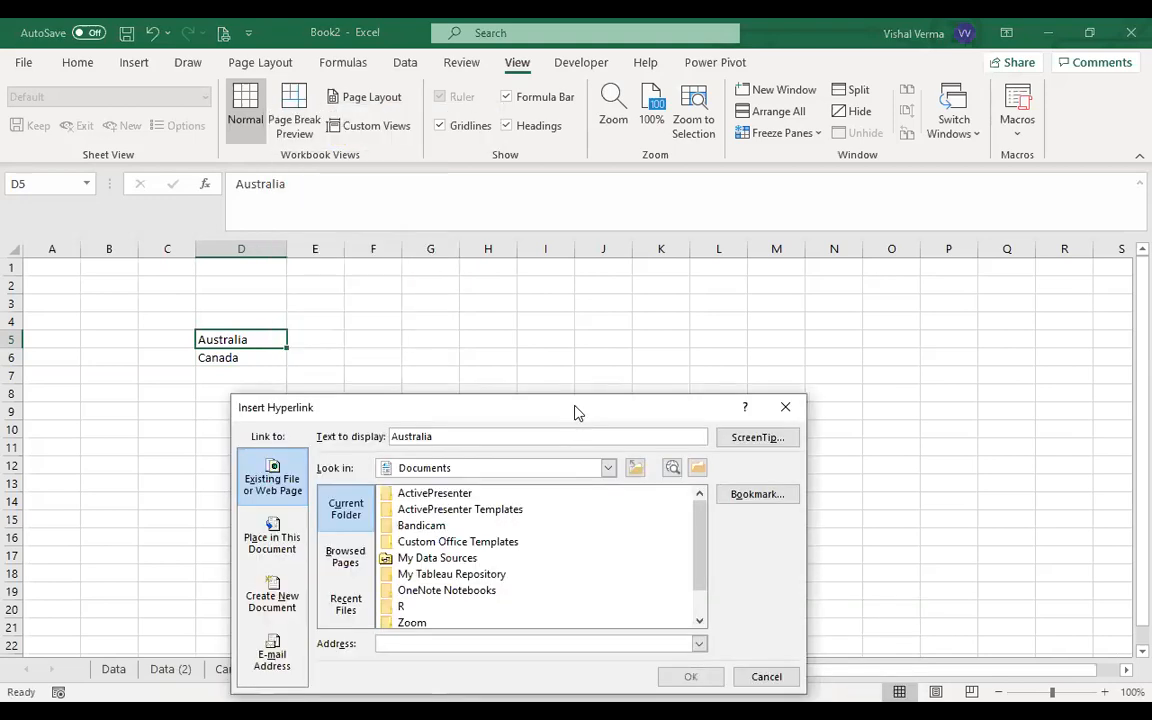
pyautogui.moveTo(575, 411); pyautogui.dragTo(760, 280)
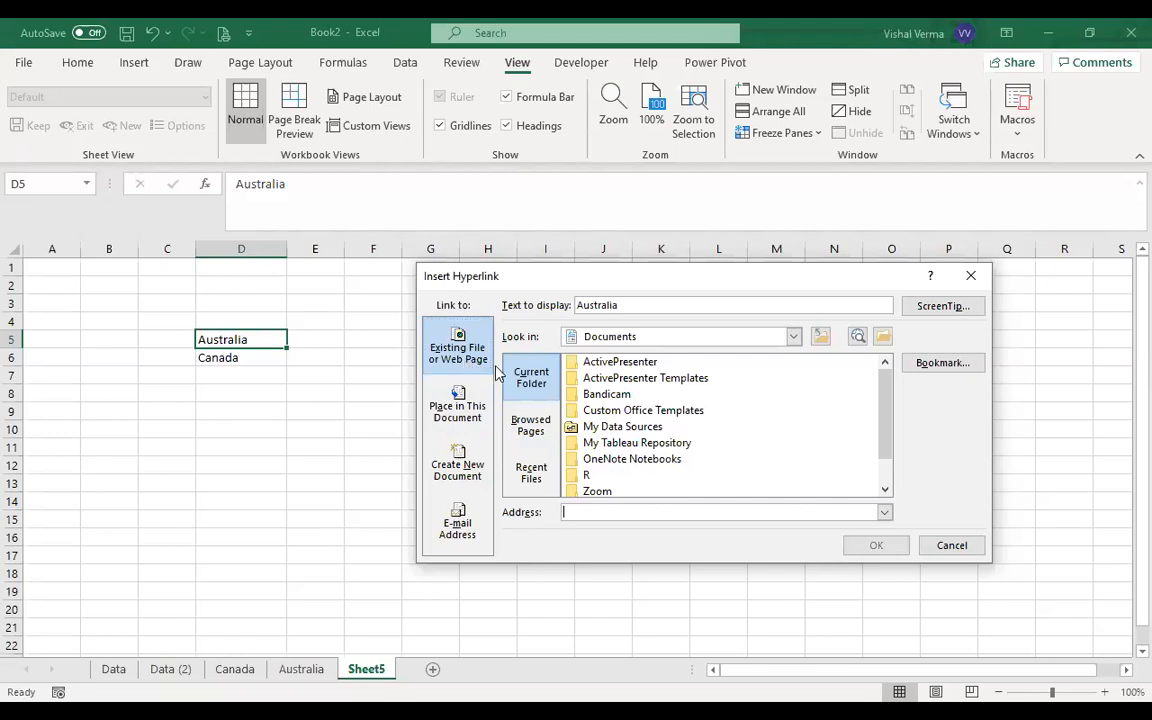
pyautogui.click(461, 420)
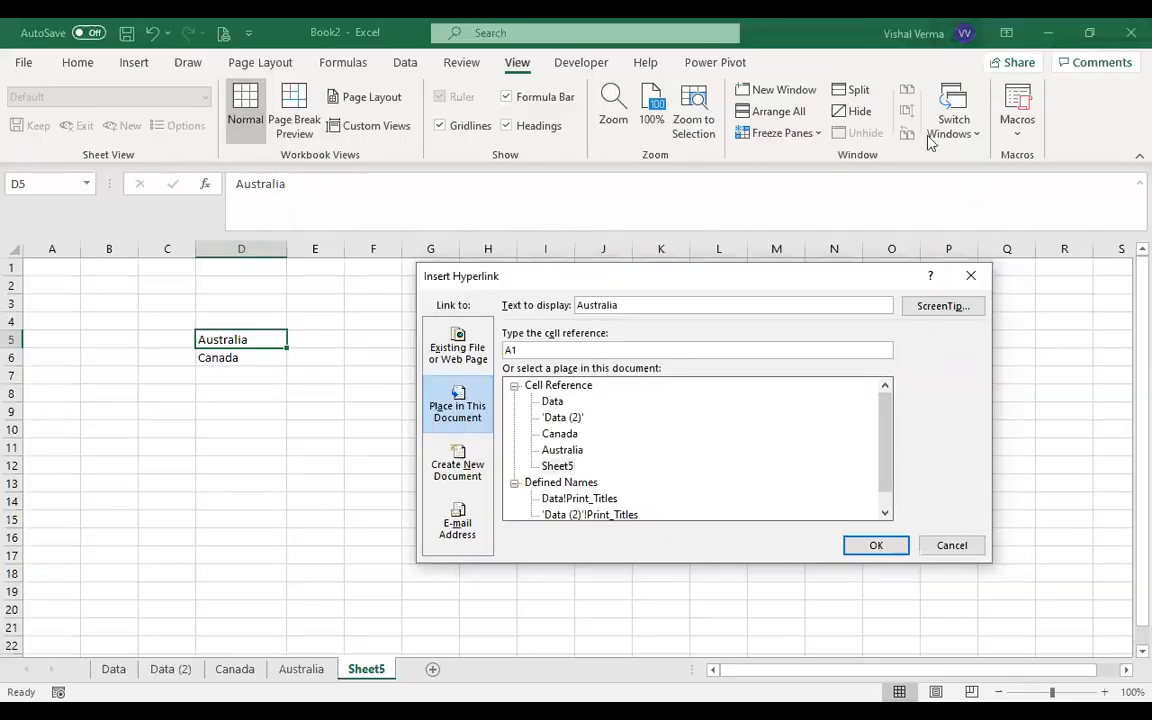
# Examine the e-mail address and existing file link types, including the browsed pages and recent files
pyautogui.click(462, 482)
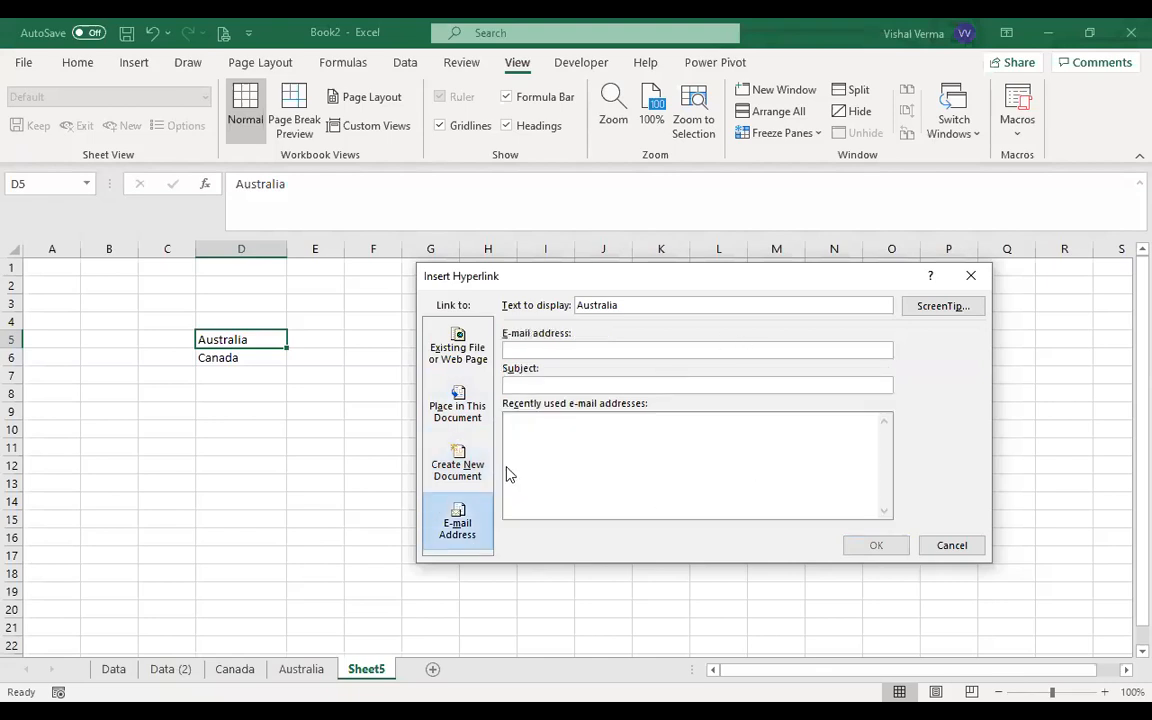
pyautogui.click(477, 427)
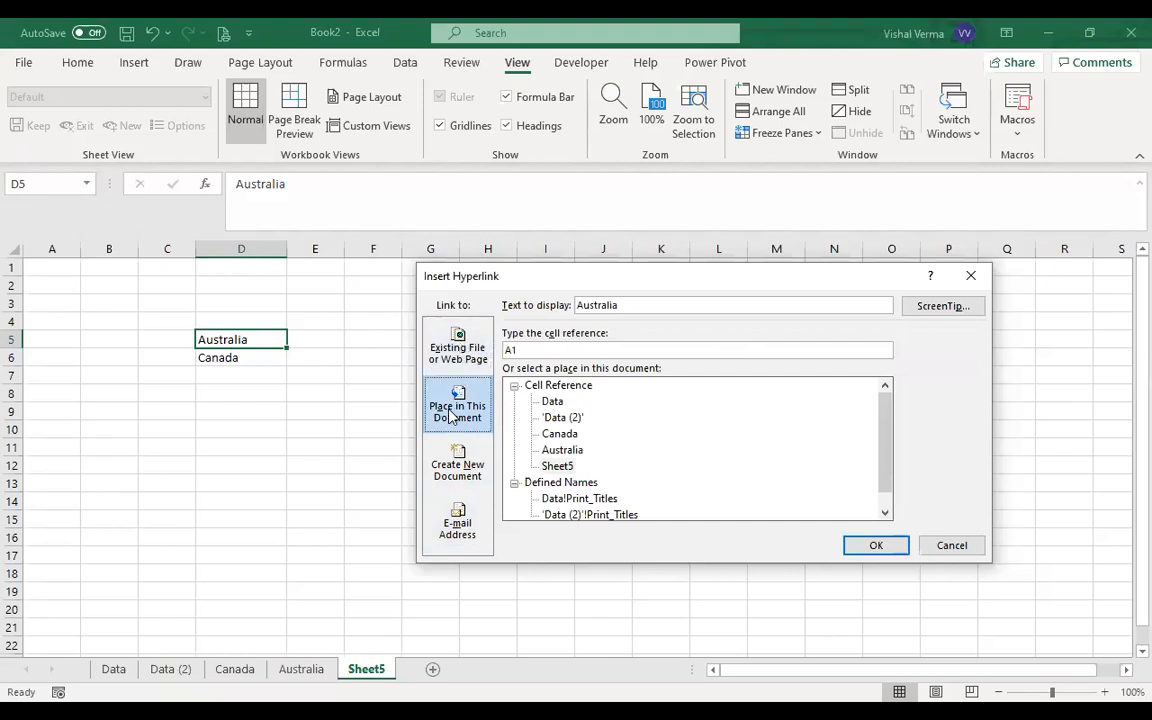
pyautogui.click(454, 362)
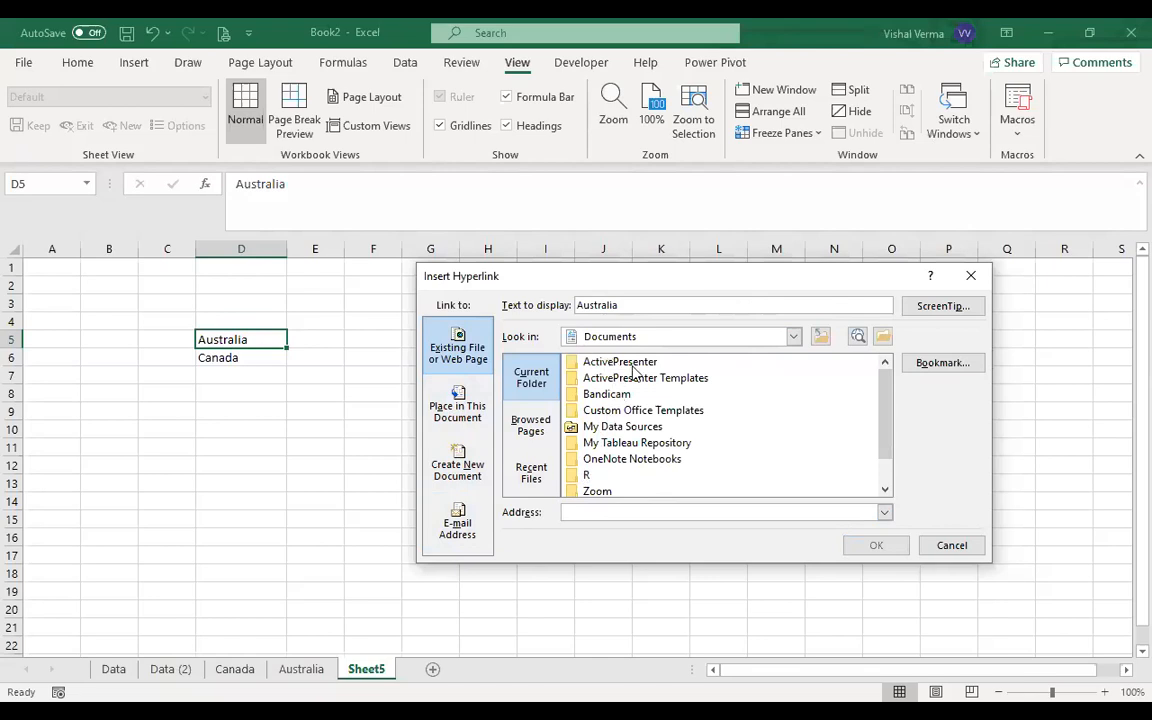
pyautogui.click(527, 428)
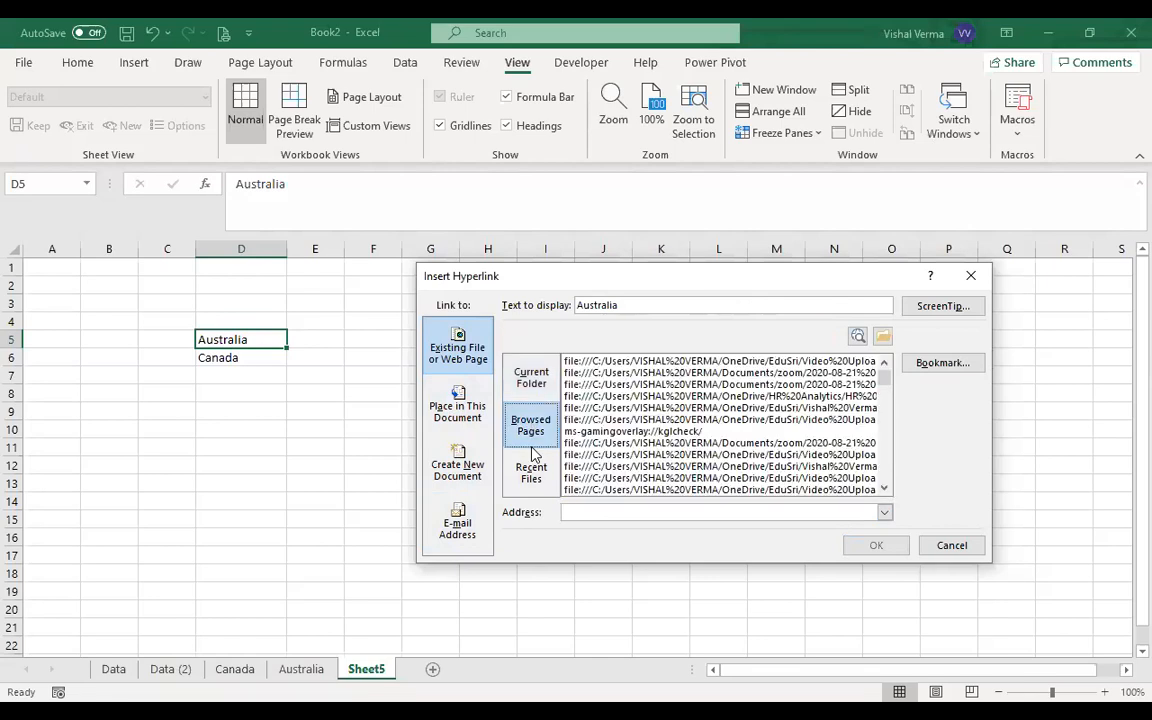
pyautogui.click(530, 470)
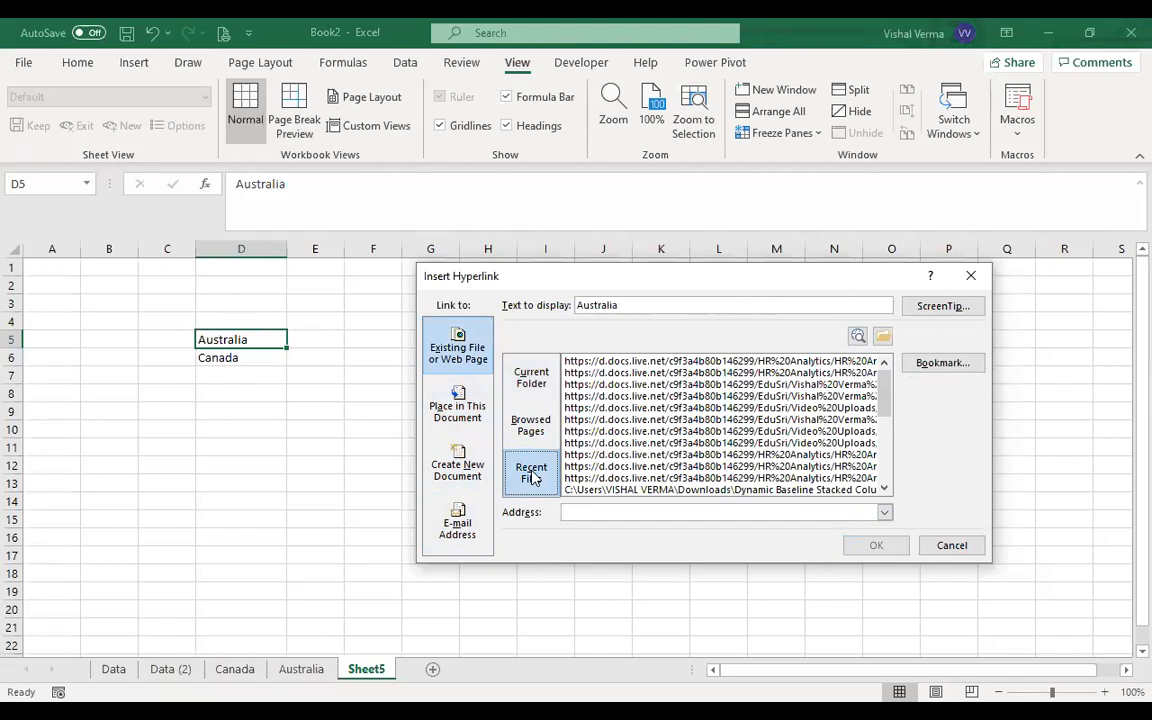
# Link cell D5 to cell A1 of the Australia sheet as a place in this document
pyautogui.click(459, 410)
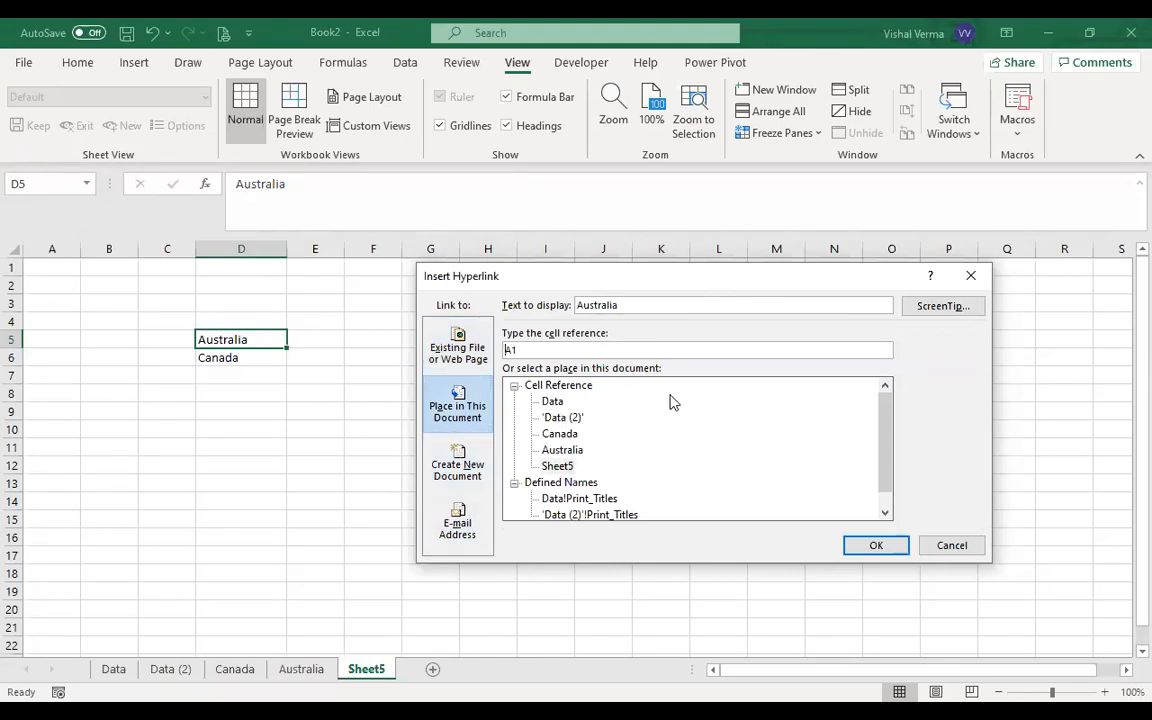
pyautogui.click(562, 450)
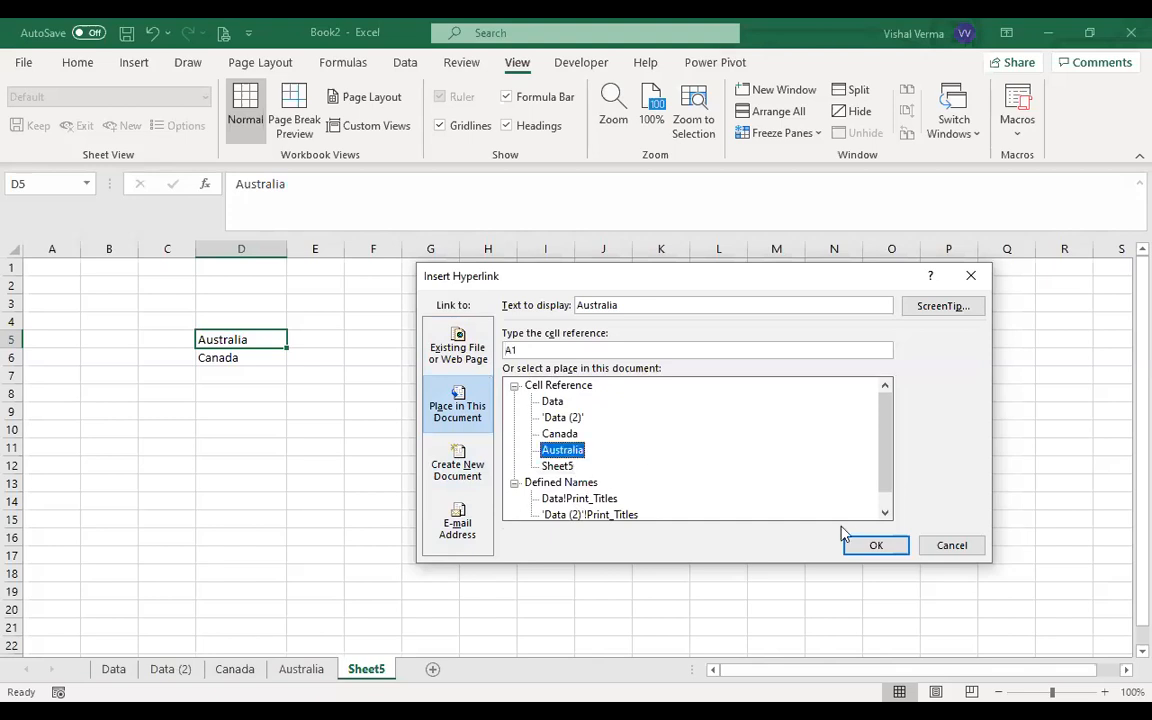
pyautogui.click(870, 545)
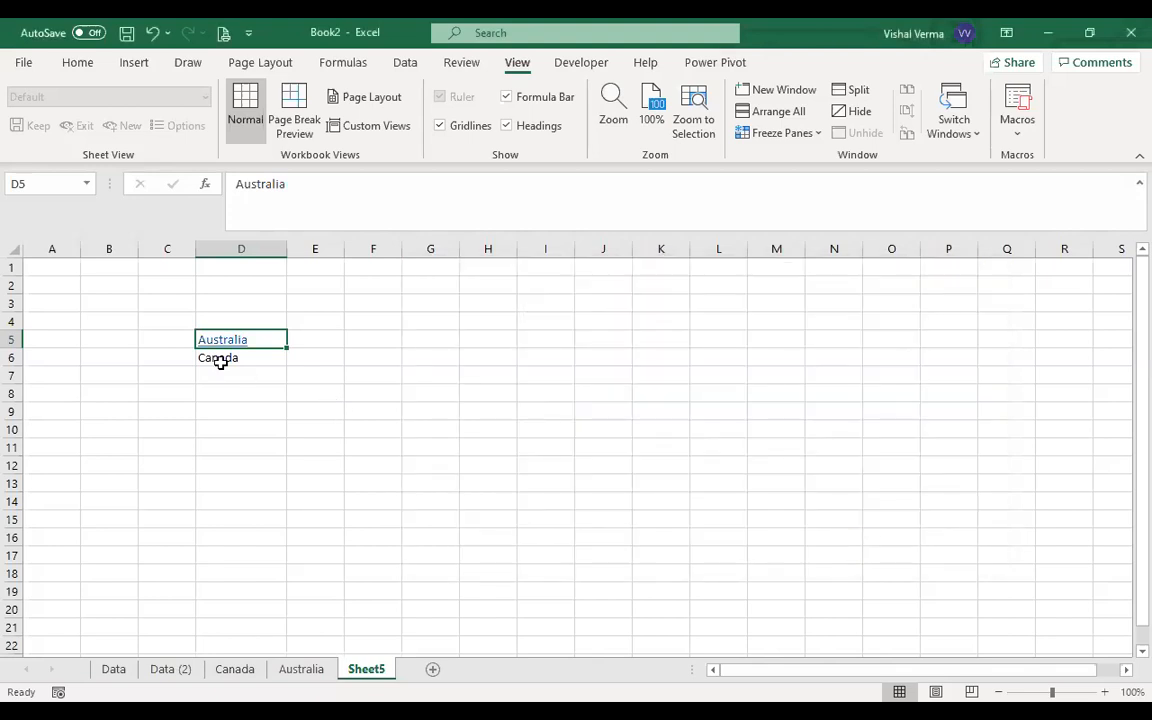
# Follow the Australia link in D5 to test it, and return to Sheet5
pyautogui.click(256, 412)
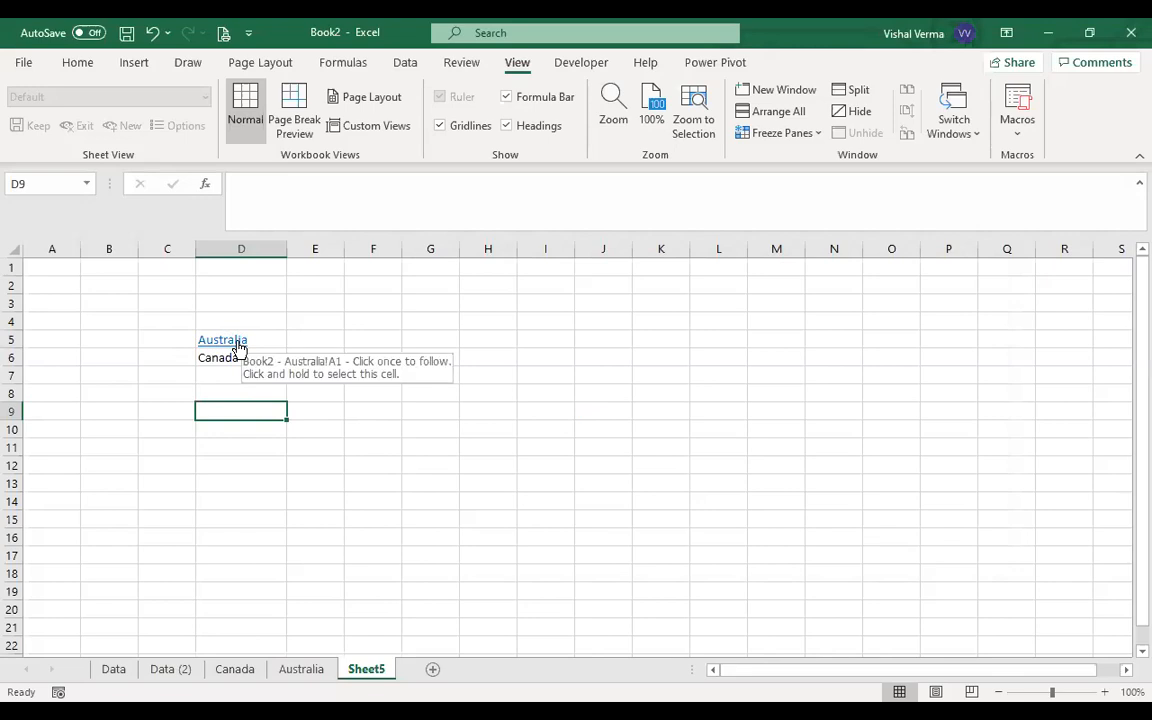
pyautogui.click(237, 343)
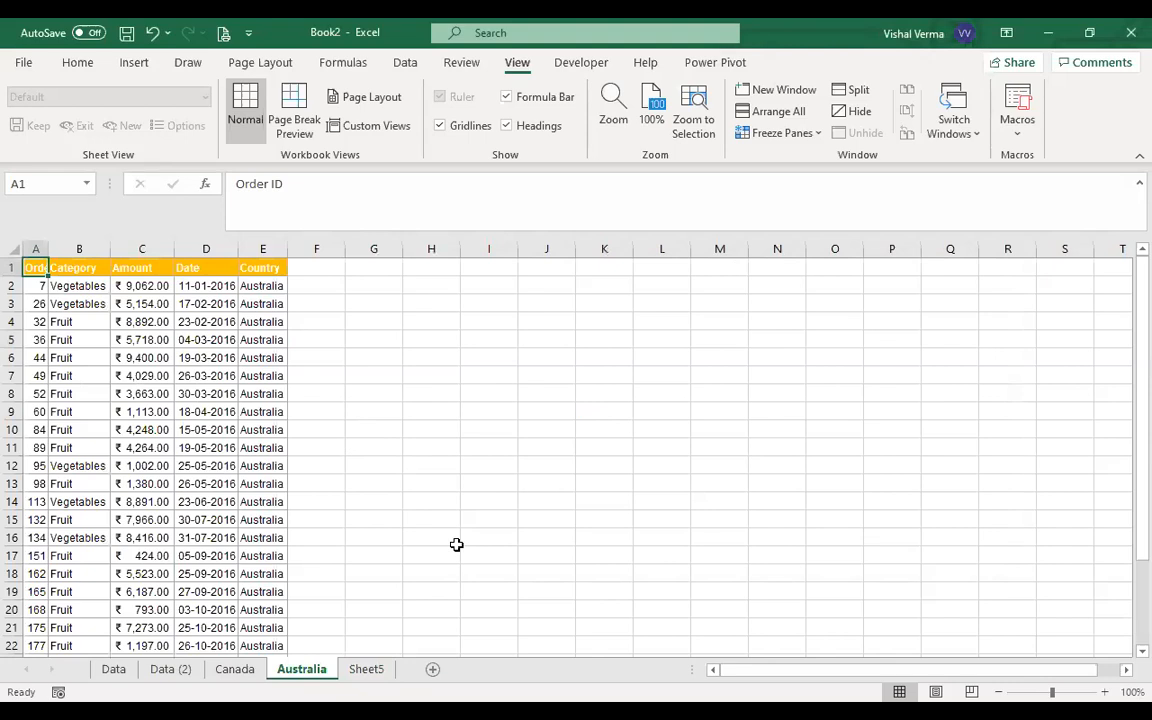
pyautogui.click(366, 669)
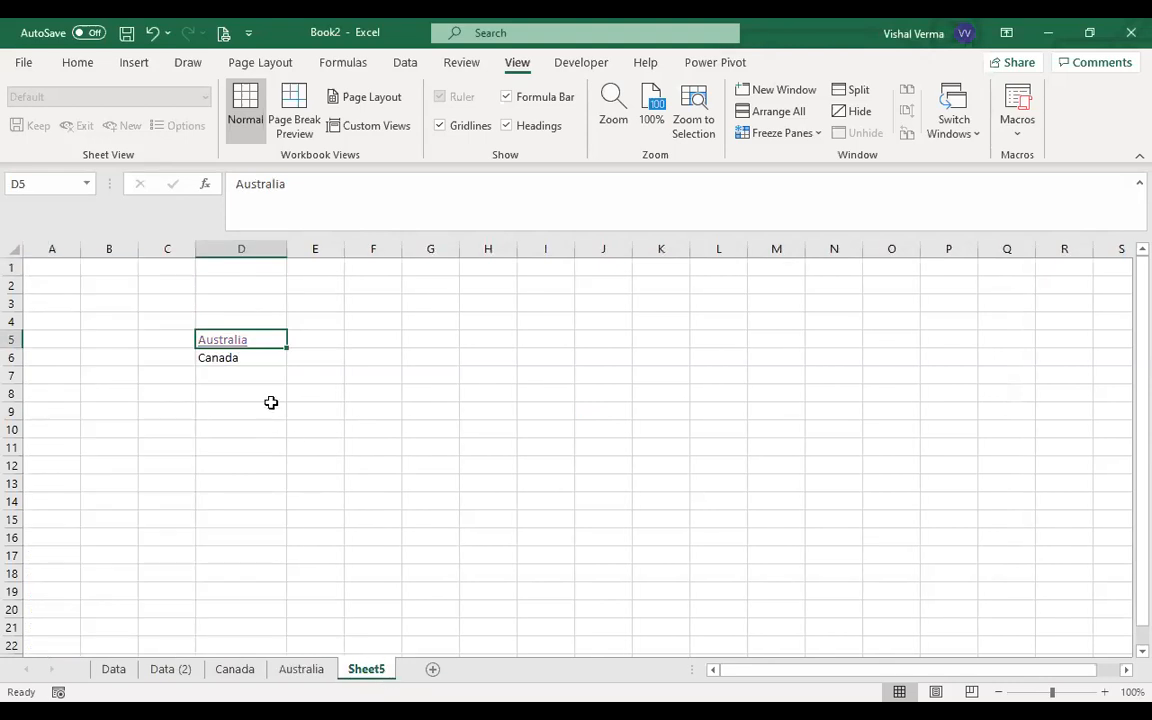
# Insert a hyperlink on the Canada cell D6 that points to cell A1 of the Canada sheet
pyautogui.click(257, 358)
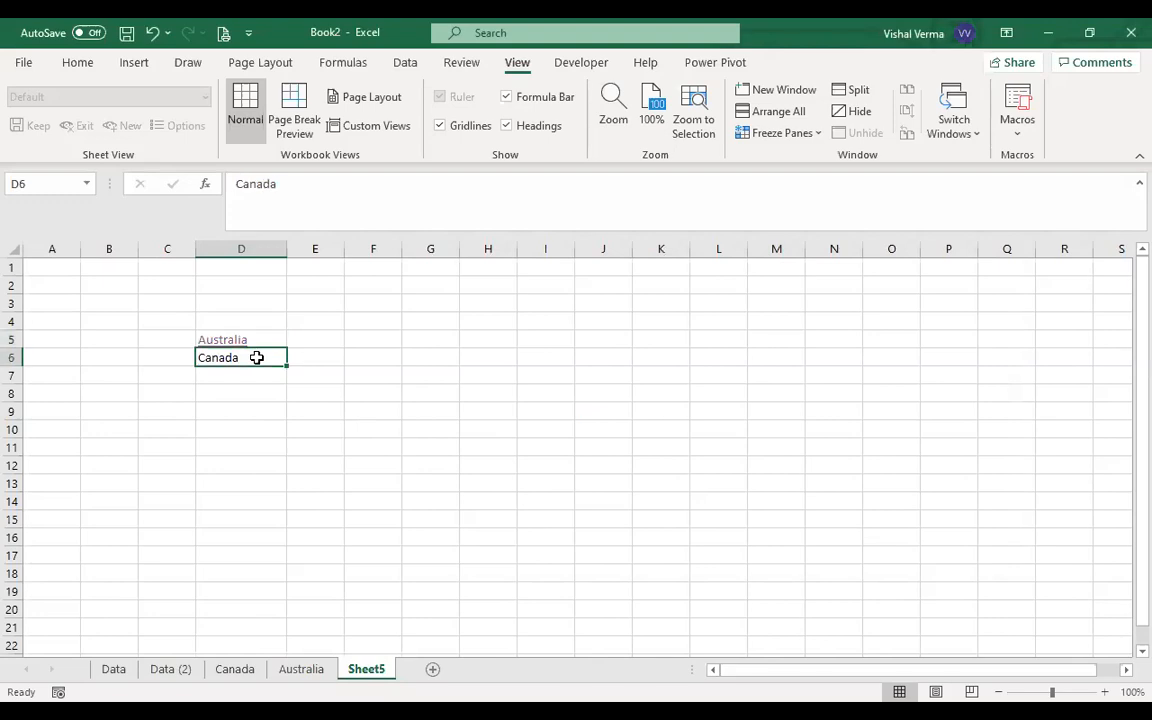
pyautogui.rightClick(257, 358)
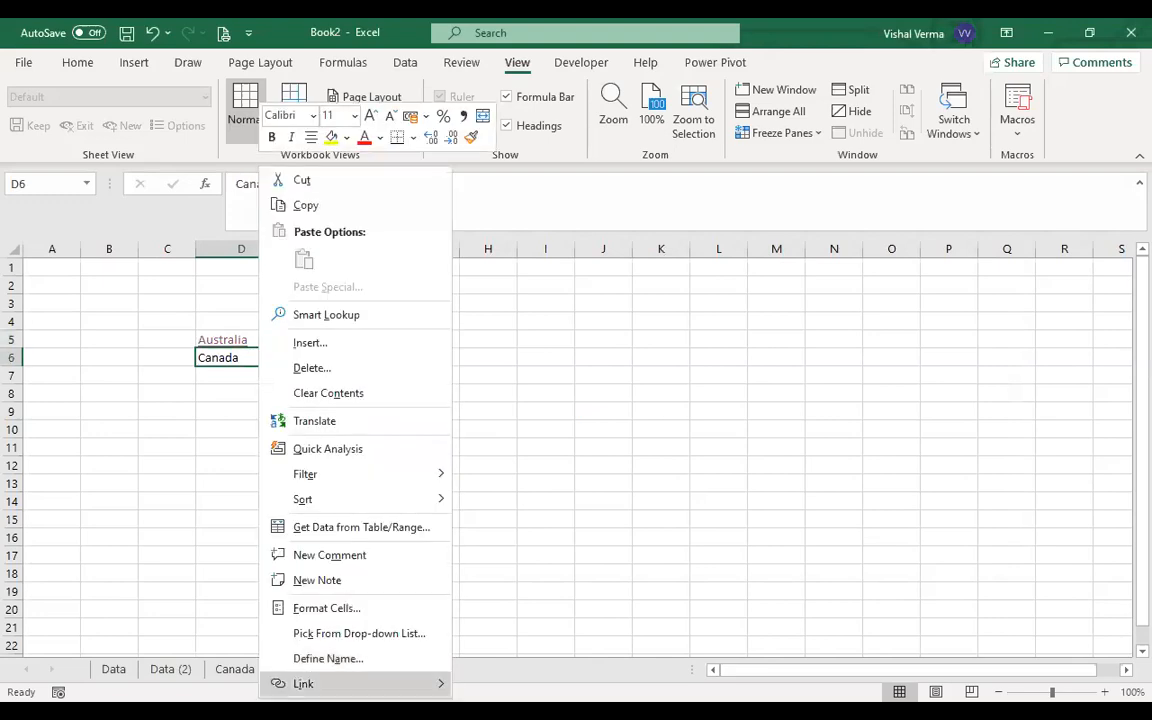
pyautogui.moveTo(420, 683)
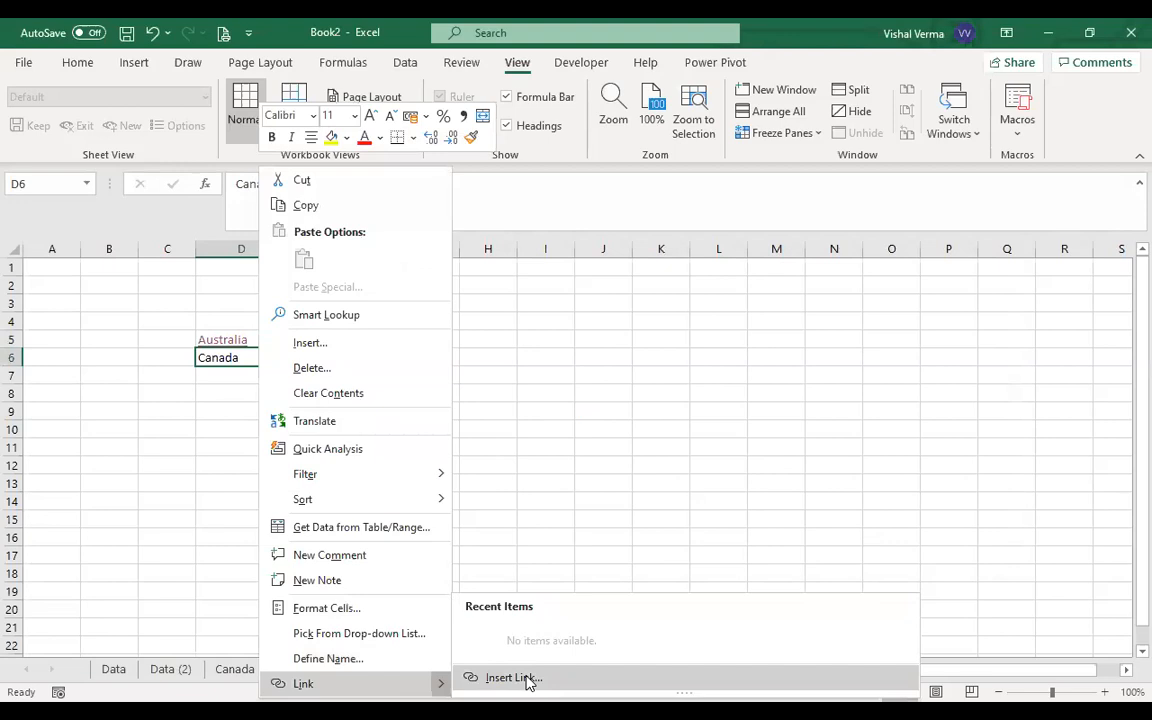
pyautogui.click(528, 680)
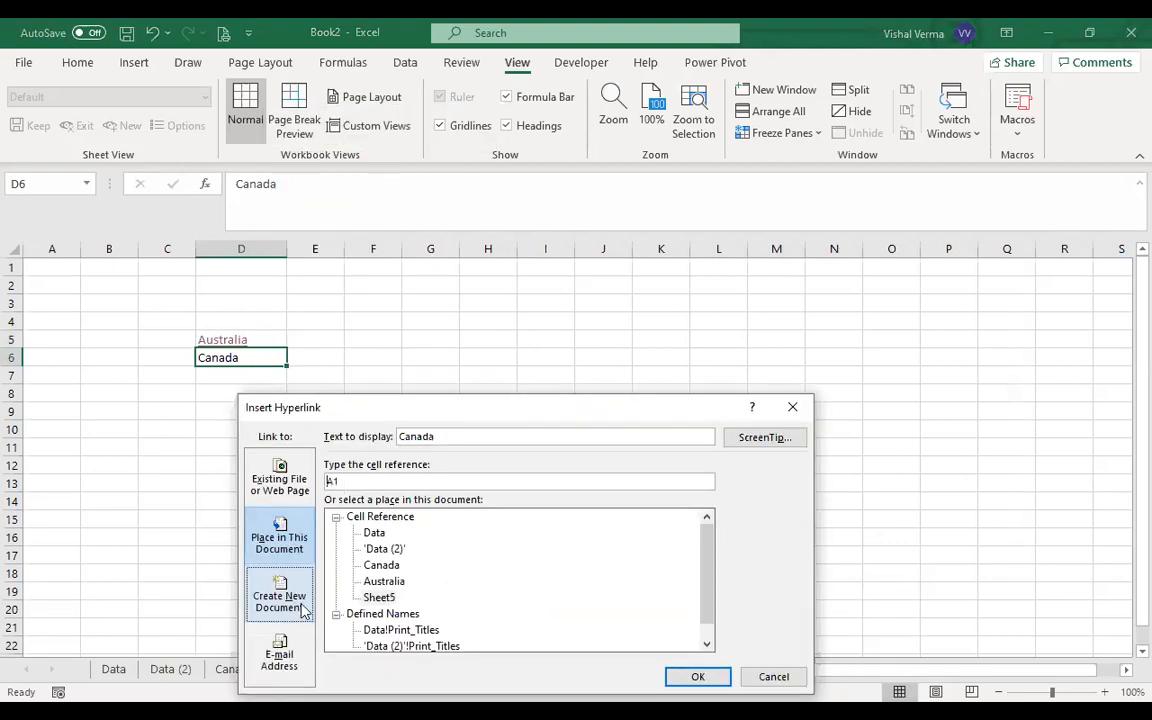
pyautogui.click(399, 567)
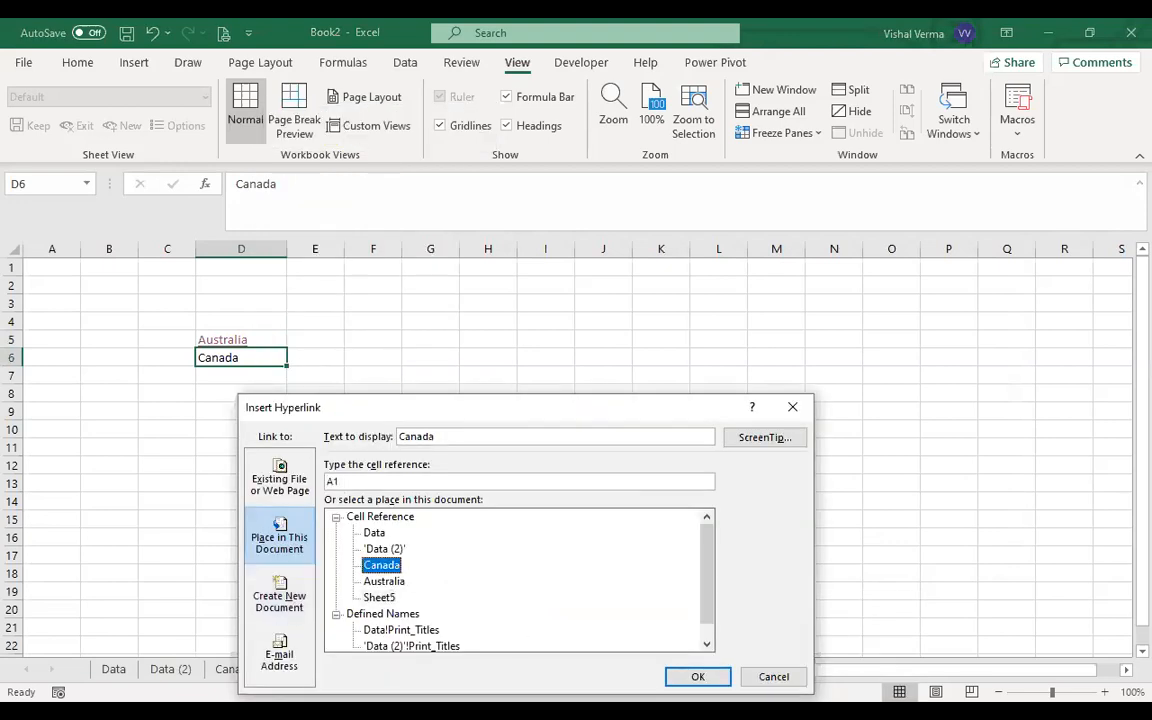
pyautogui.click(699, 677)
# Test the Canada link in D6 by following it, and go back to Sheet5
pyautogui.click(427, 352)
pyautogui.click(216, 358)
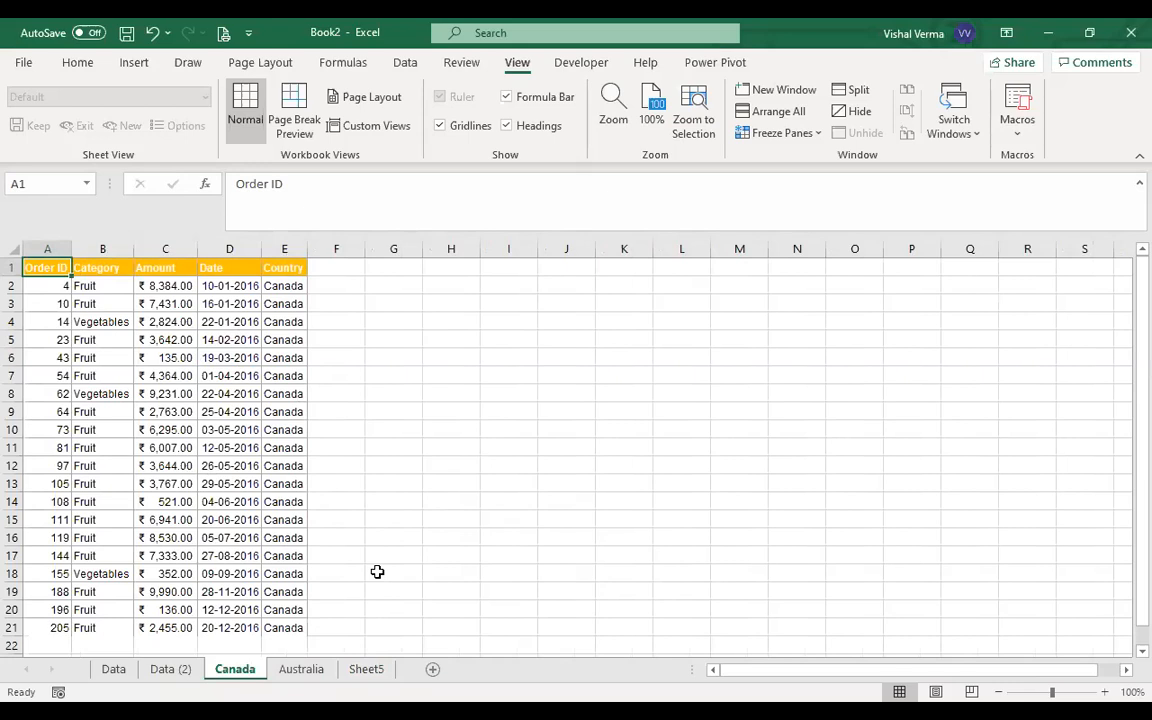
pyautogui.click(517, 552)
pyautogui.click(380, 668)
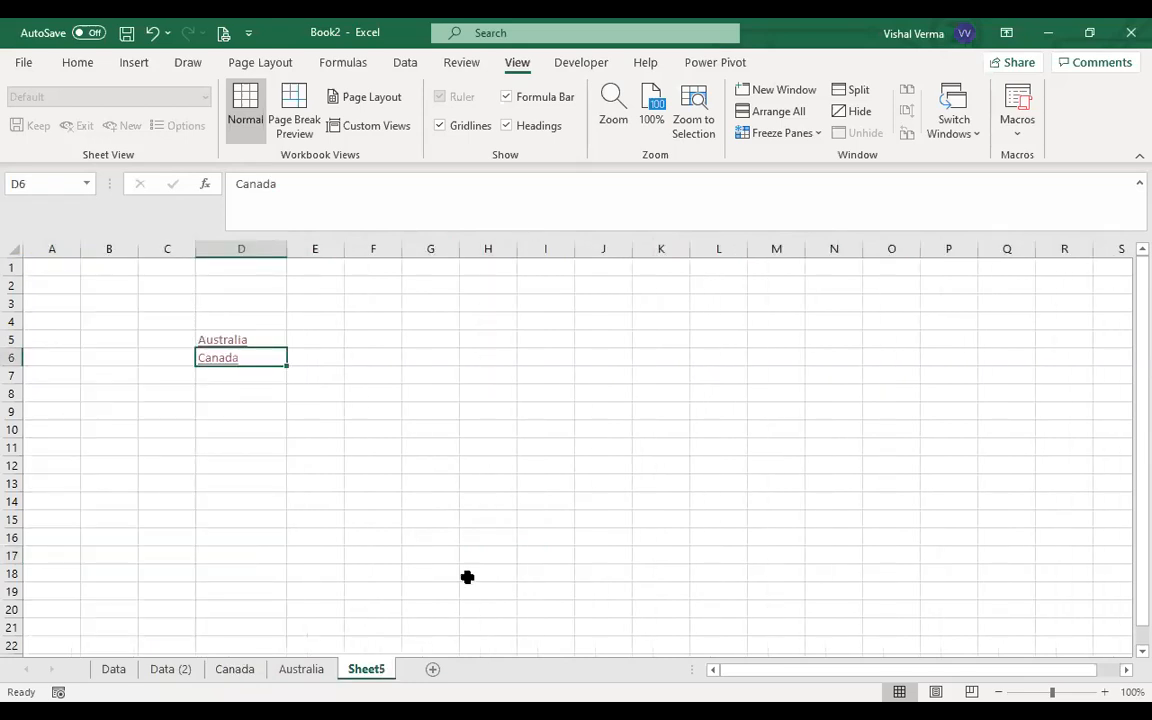
# Add a new blank sheet after Sheet5 and open the Data sheet
pyautogui.click(433, 669)
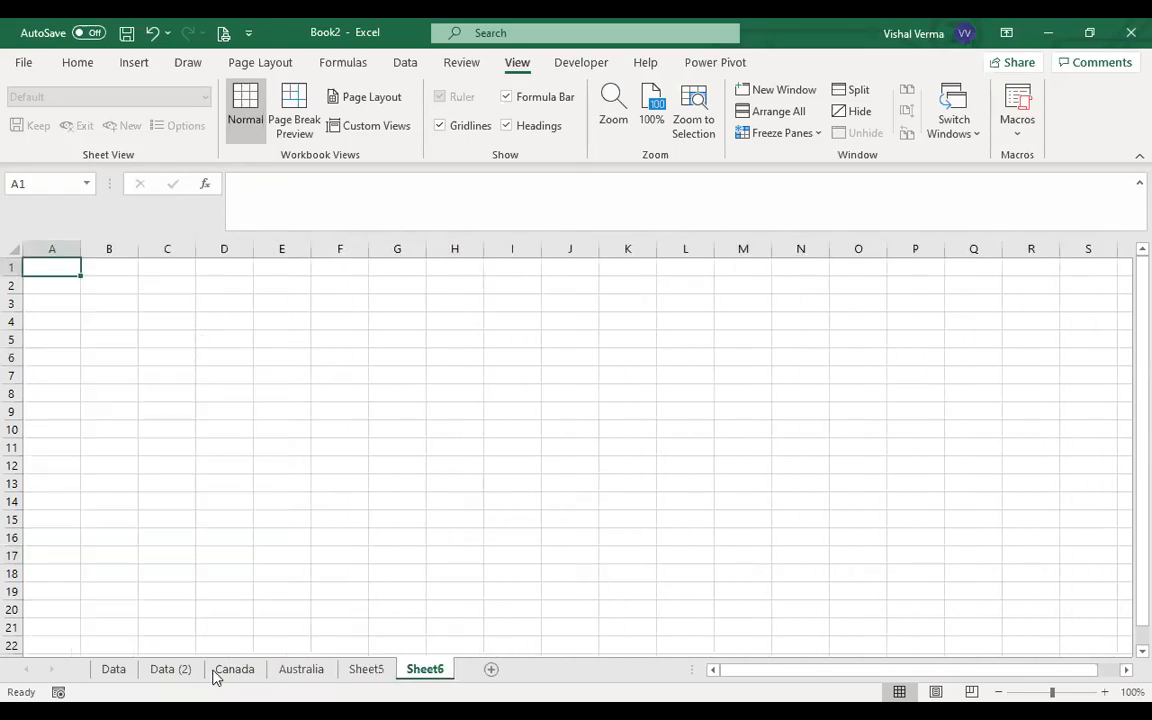
pyautogui.click(116, 669)
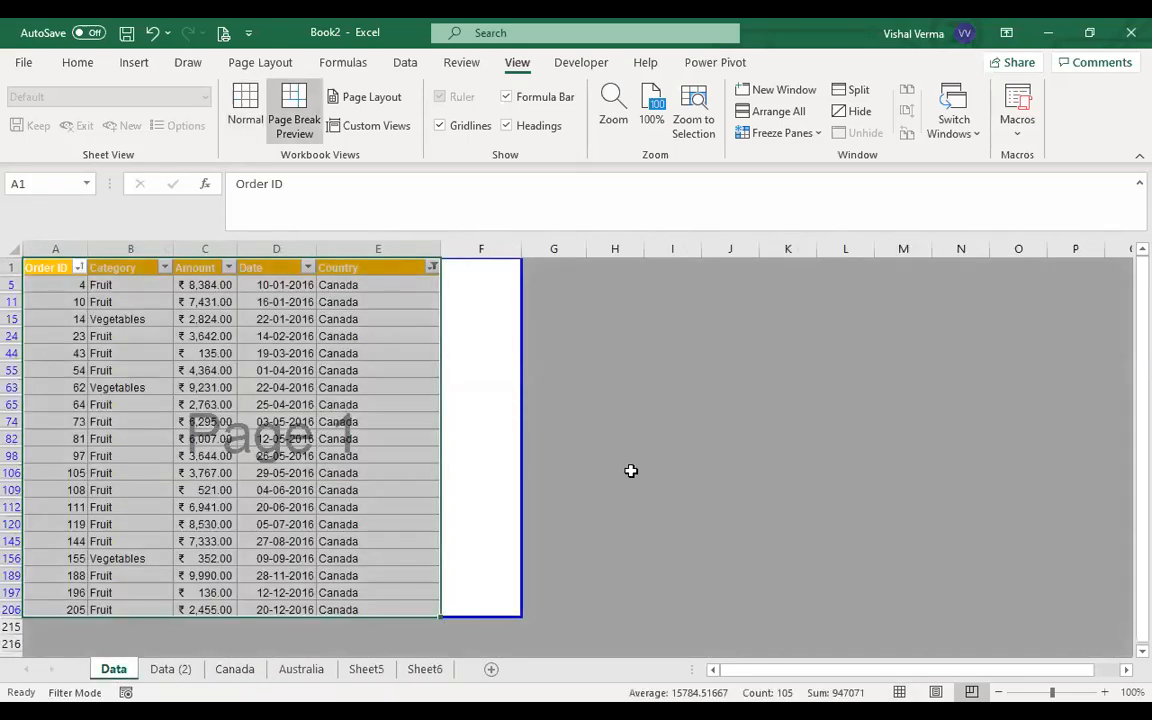
# Show every country again in the Country filter on the Data sheet and look over the full list
pyautogui.click(631, 471)
pyautogui.click(430, 267)
pyautogui.click(290, 479)
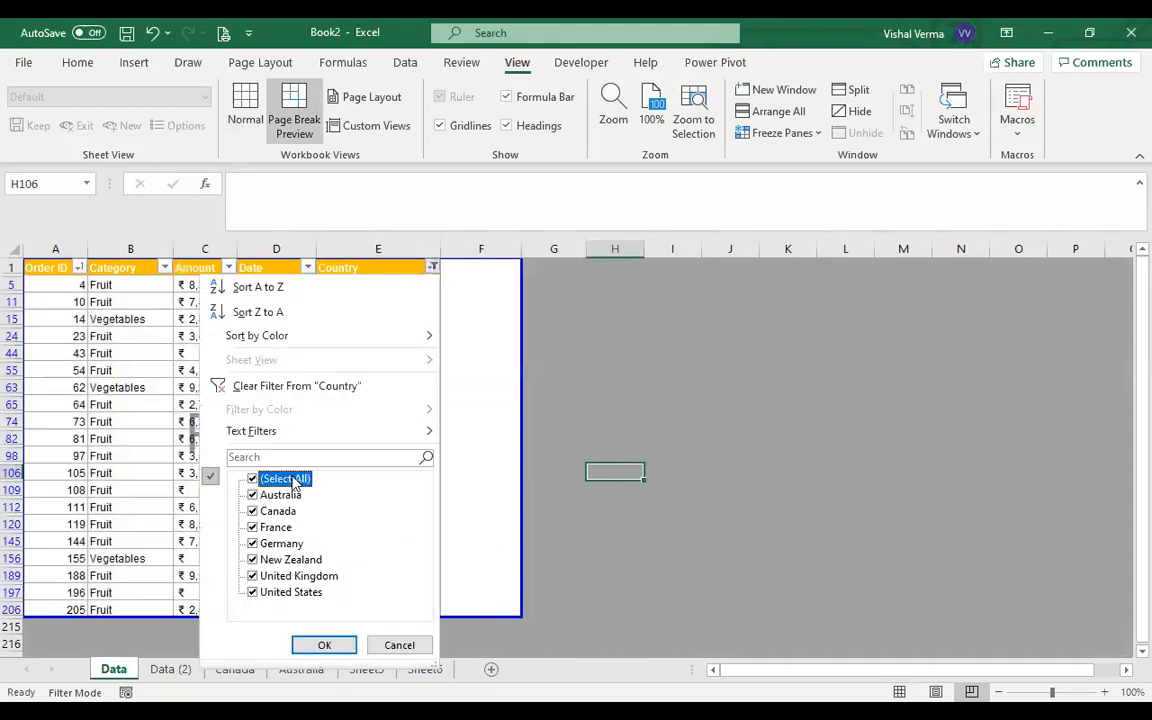
pyautogui.click(316, 647)
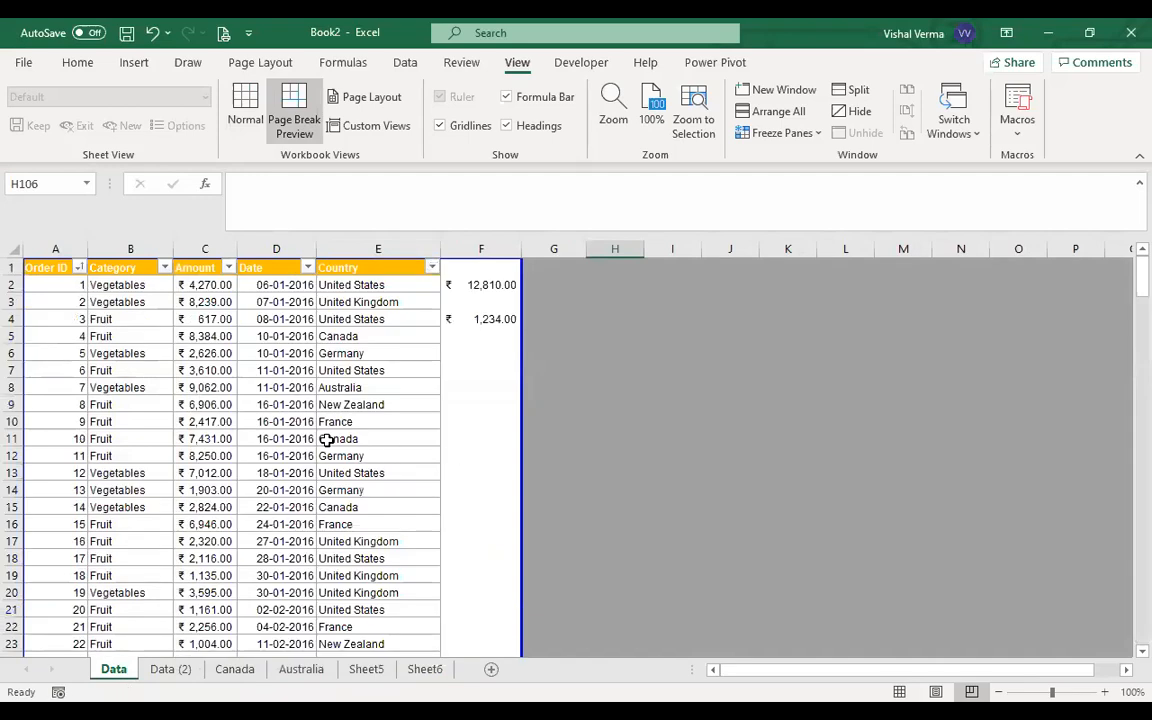
pyautogui.scroll(-10, 268, 362)
pyautogui.scroll(10, 268, 362)
pyautogui.scroll(-10, 268, 362)
pyautogui.scroll(10, 268, 362)
# Unfreeze the panes on the Data sheet
pyautogui.click(104, 286)
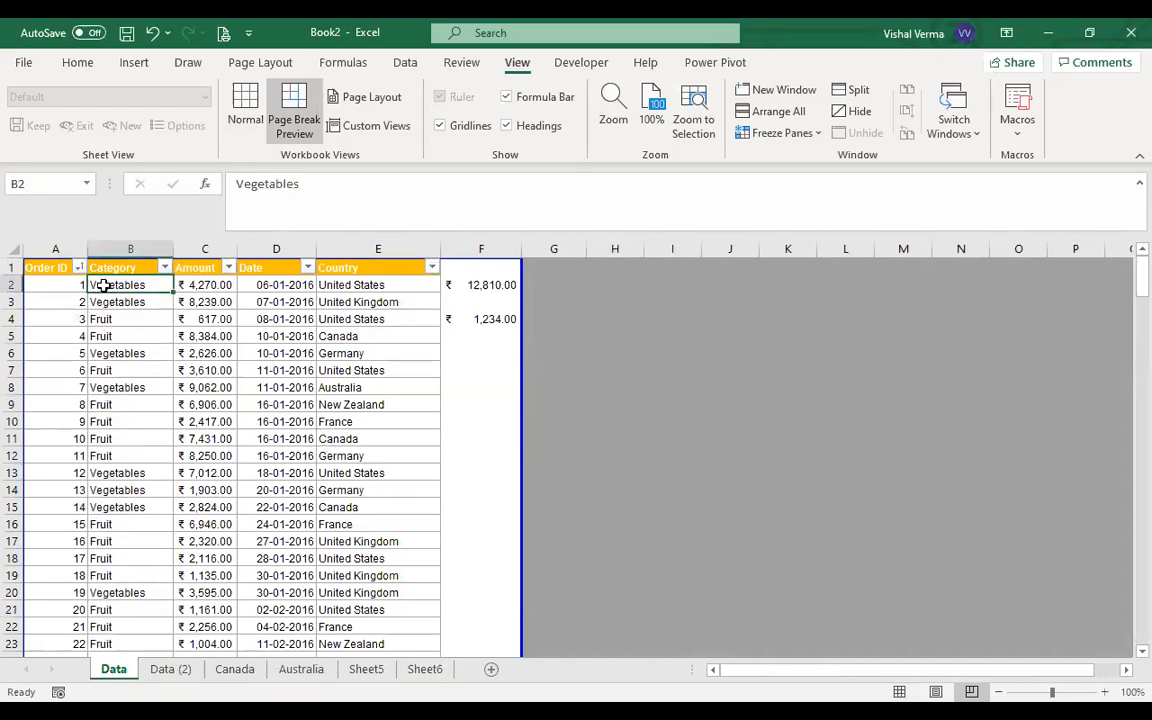
pyautogui.click(818, 135)
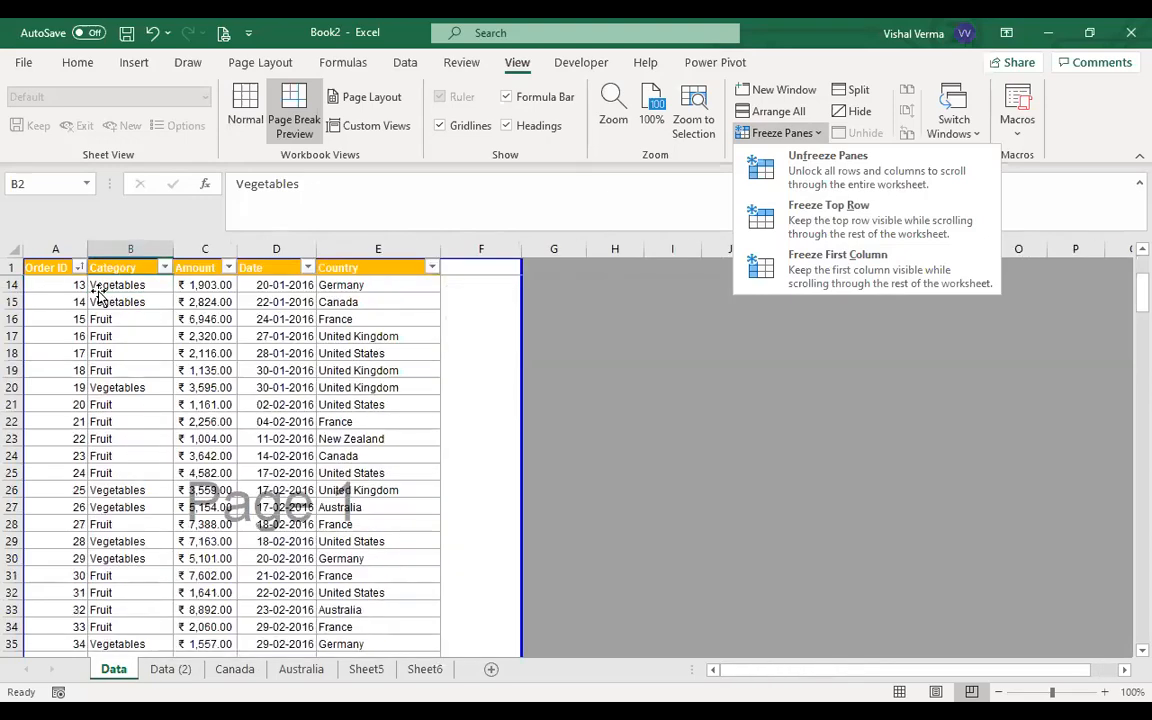
pyautogui.click(826, 160)
# Freeze the panes at cell C2 of the Data sheet and check them by scrolling down and across
pyautogui.click(206, 370)
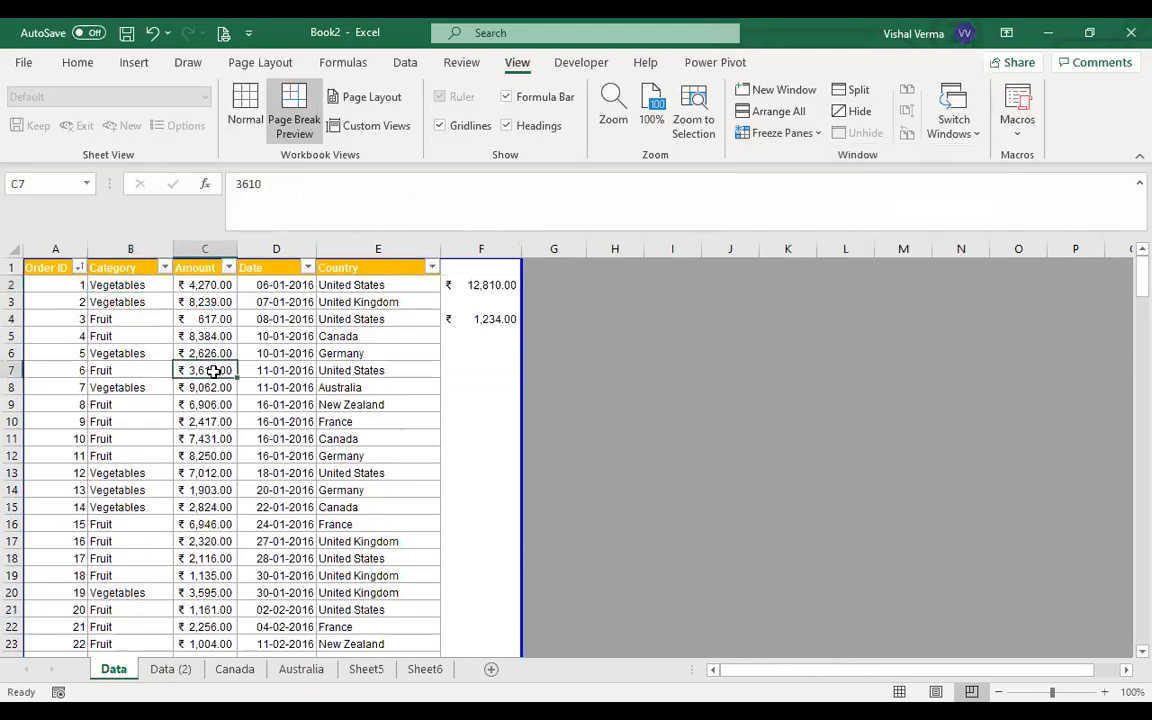
pyautogui.click(203, 284)
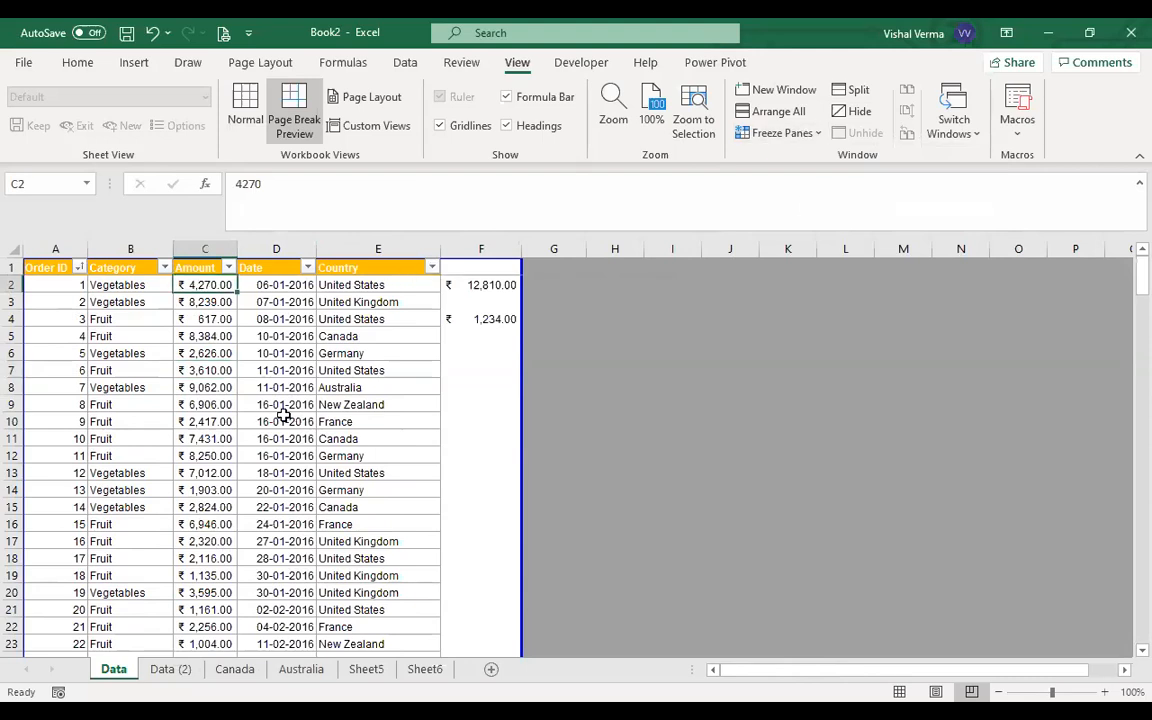
pyautogui.scroll(-1, 284, 415)
pyautogui.scroll(-6, 284, 415)
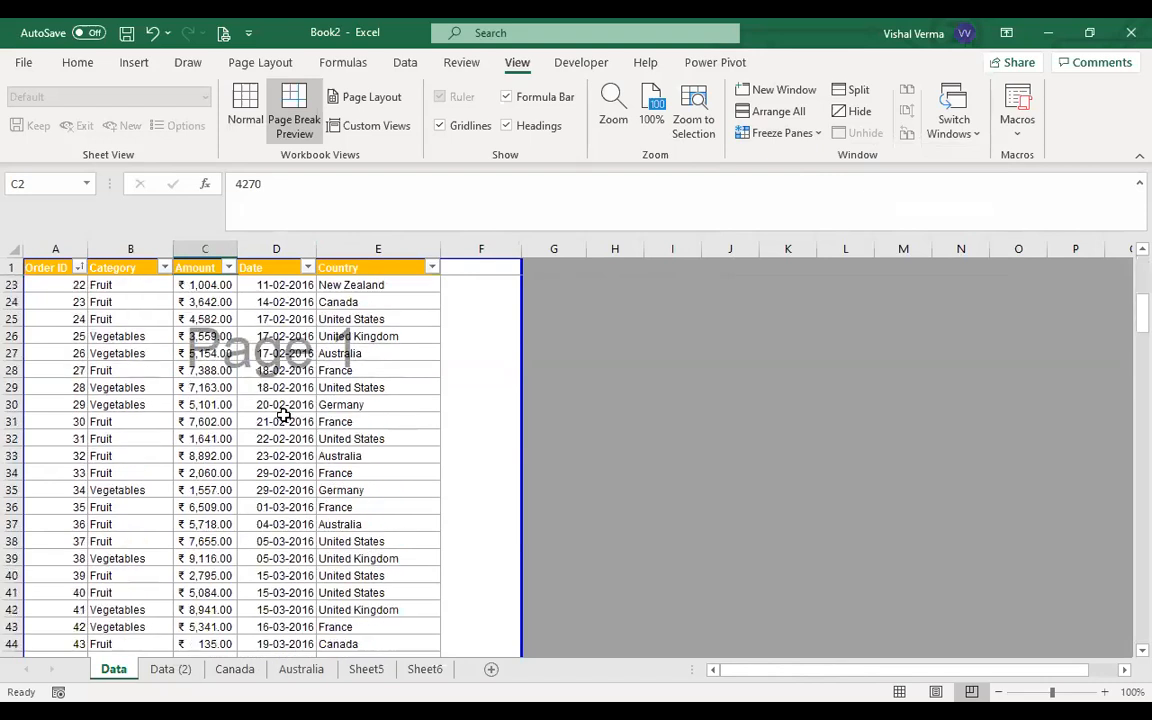
pyautogui.scroll(7, 284, 415)
pyautogui.hscroll(10, 284, 415)
pyautogui.hscroll(-3, 284, 415)
pyautogui.hscroll(-10, 284, 415)
pyautogui.hscroll(17, 283, 411)
pyautogui.hscroll(-17, 280, 415)
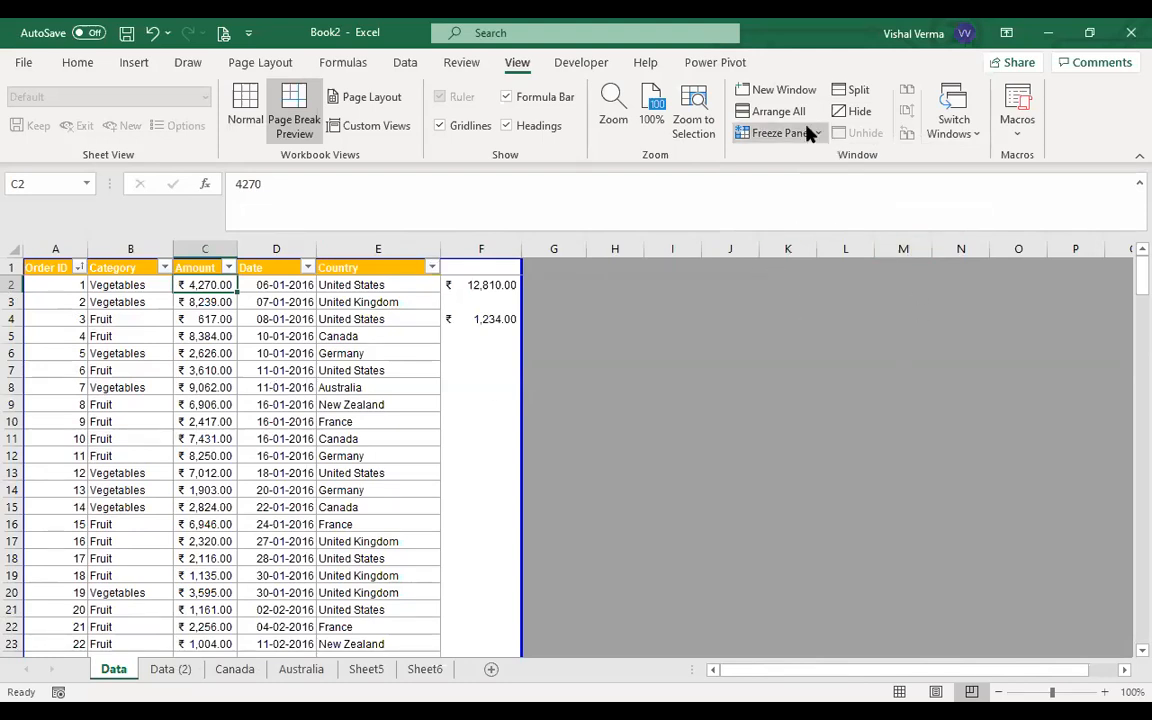
# Look through the picture sources and the shape gallery available for inserting illustrations
pyautogui.click(245, 60)
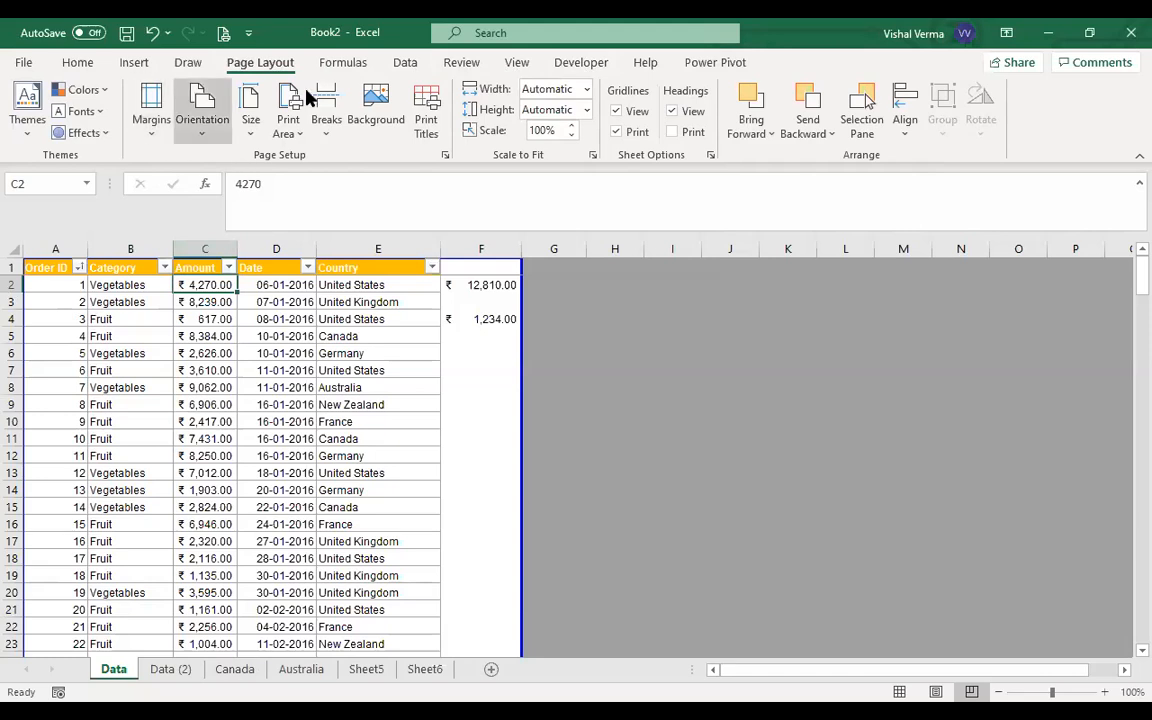
pyautogui.click(134, 64)
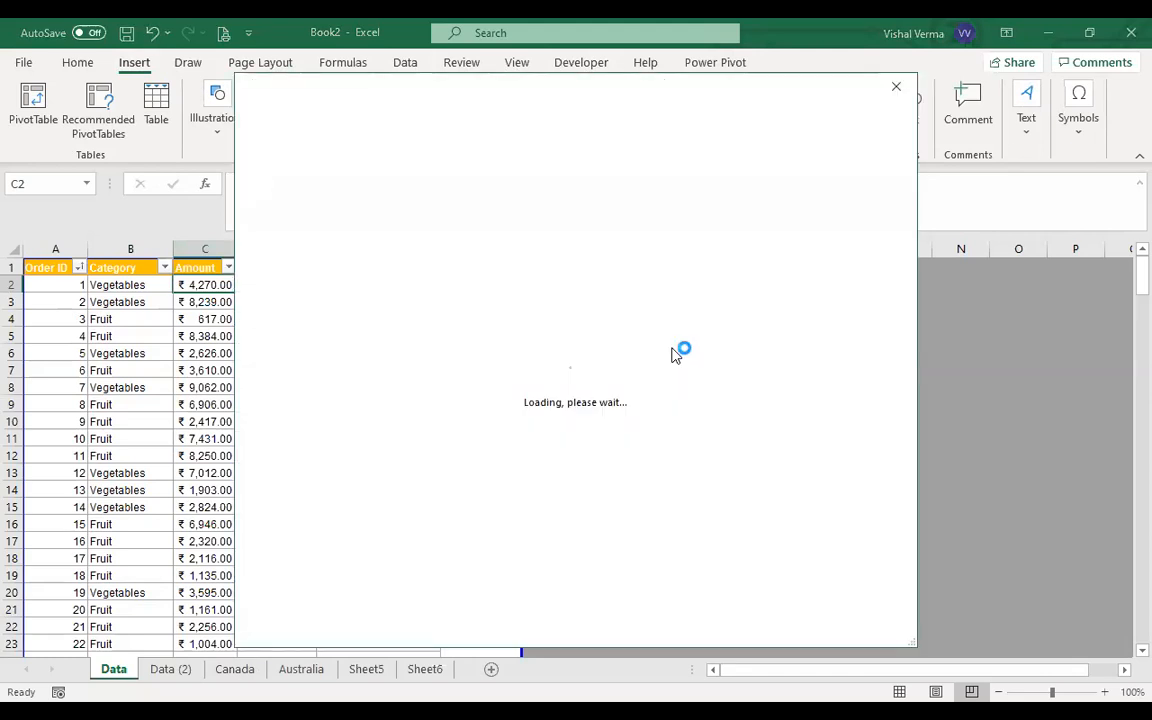
pyautogui.click(900, 90)
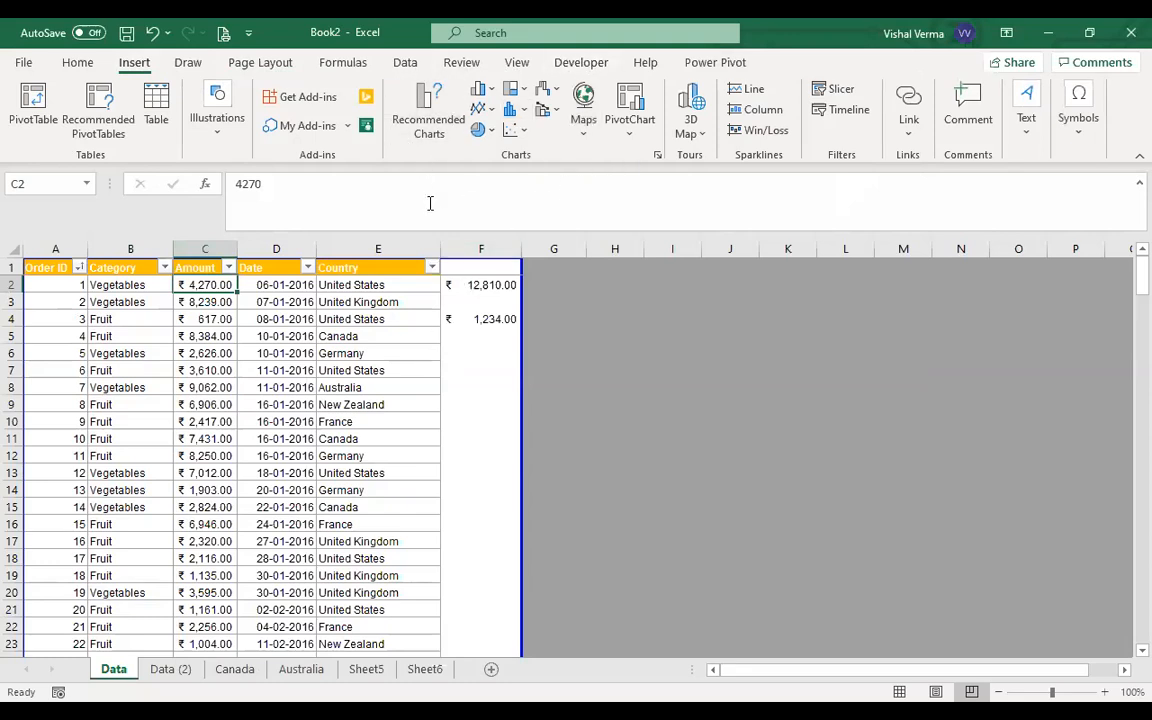
pyautogui.click(221, 136)
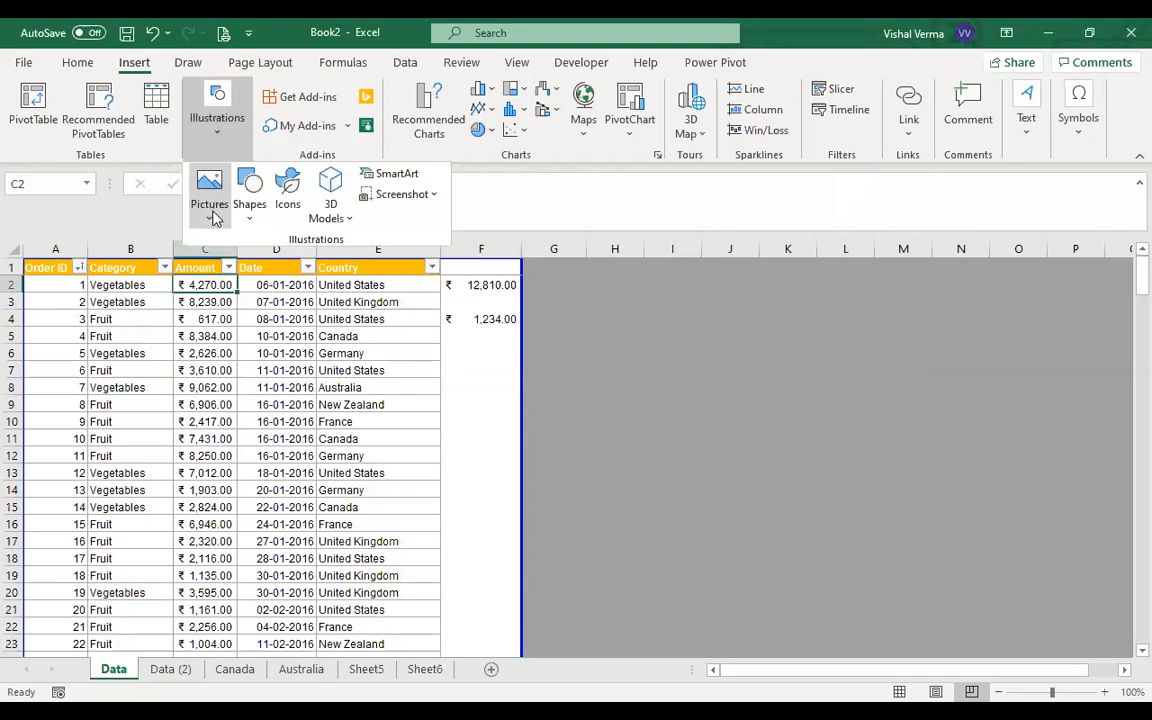
pyautogui.click(210, 208)
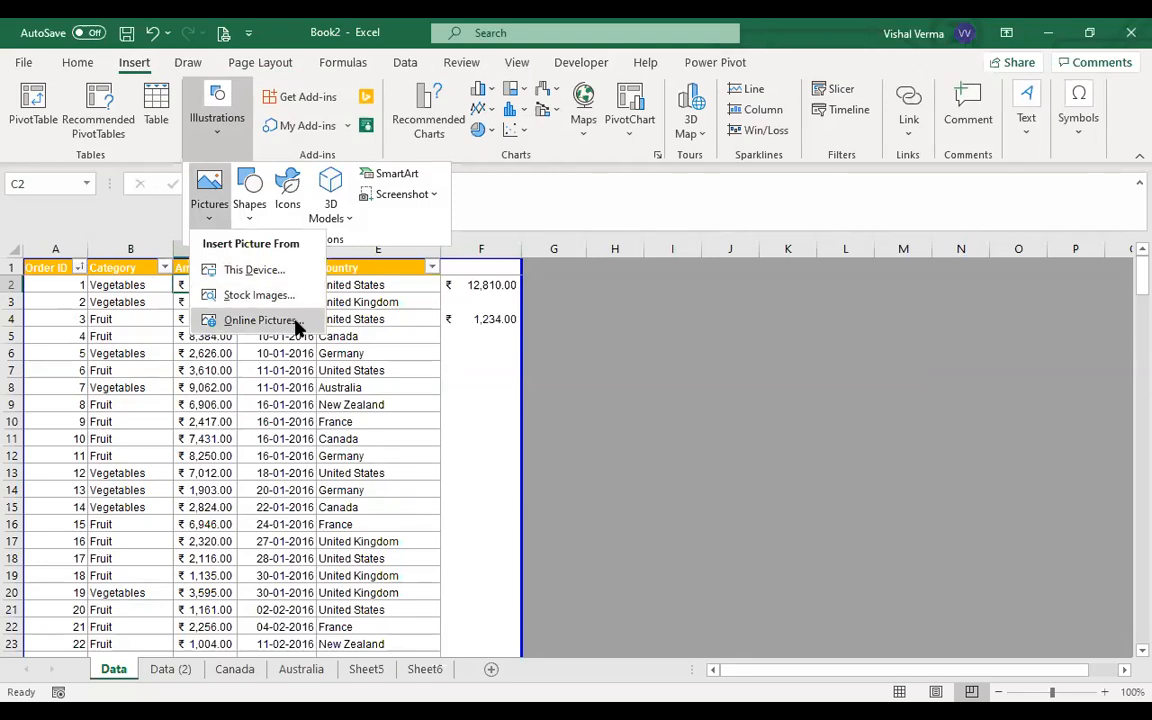
pyautogui.click(252, 210)
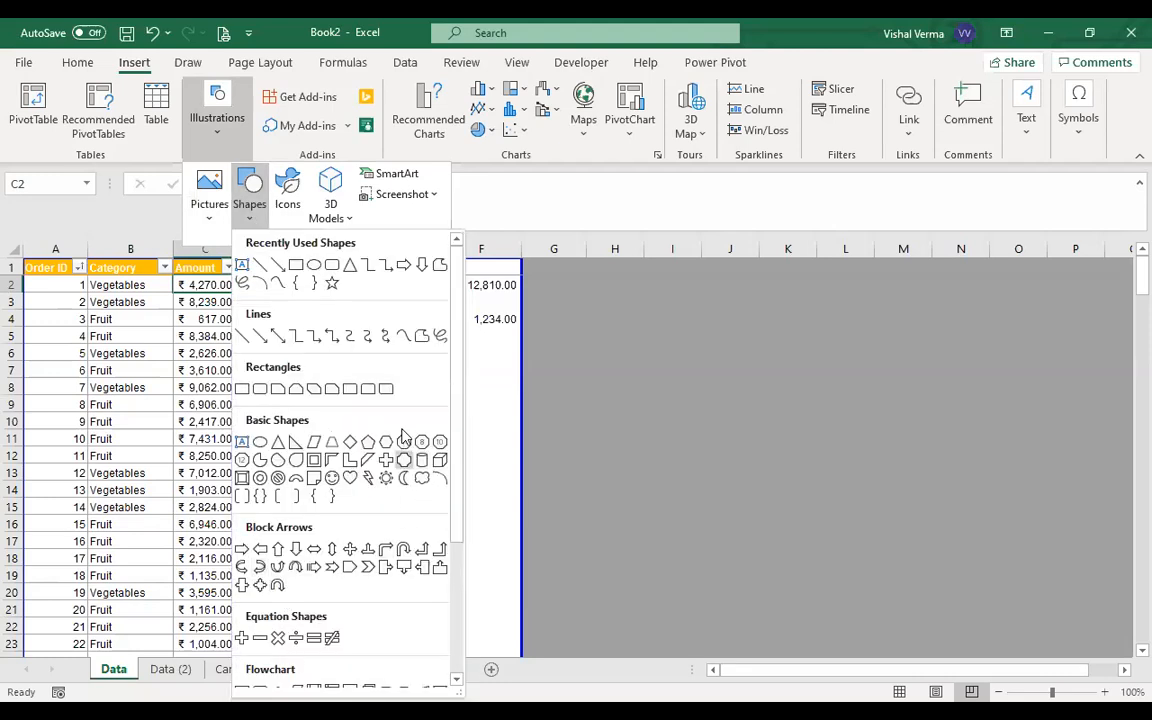
pyautogui.scroll(-3, 401, 430)
pyautogui.scroll(3, 403, 430)
# Examine the List and Process categories of SmartArt graphics without inserting one, and look at the link options
pyautogui.click(410, 177)
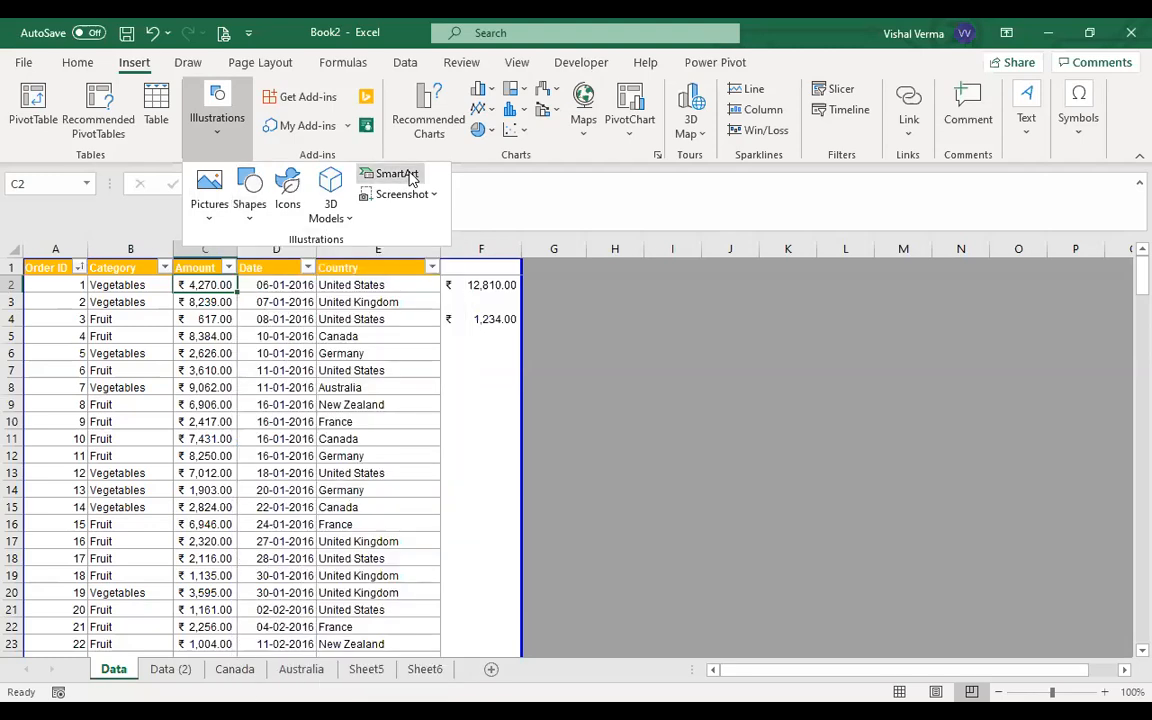
pyautogui.click(410, 177)
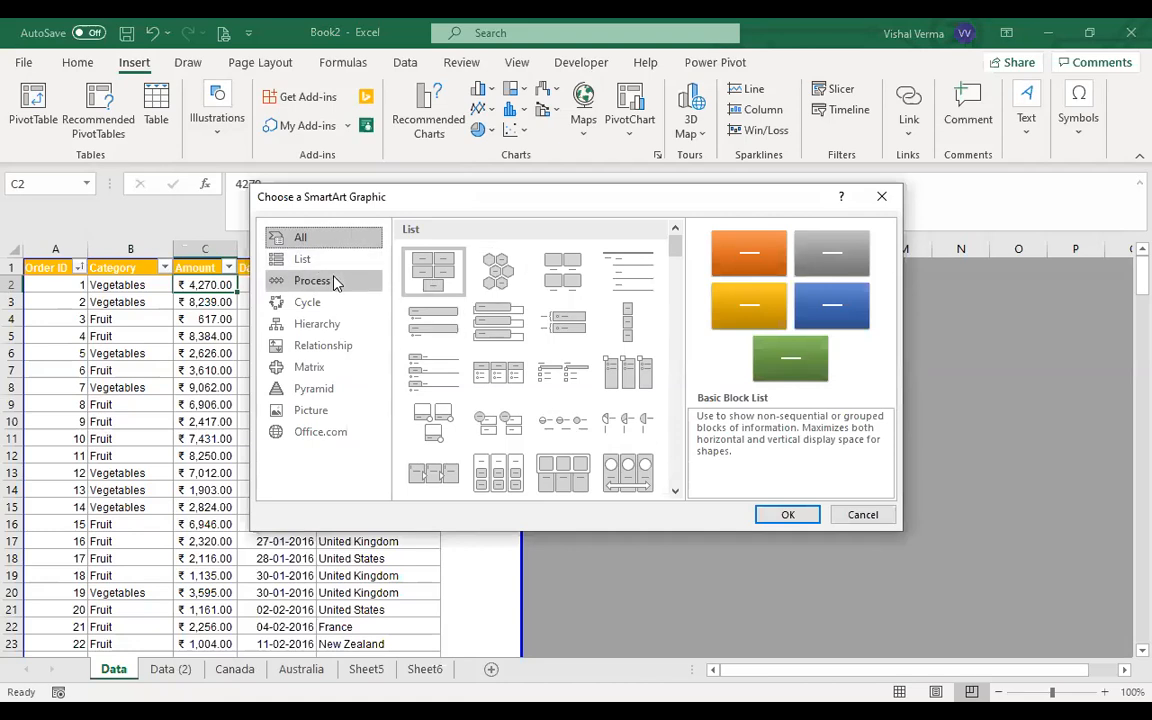
pyautogui.click(302, 259)
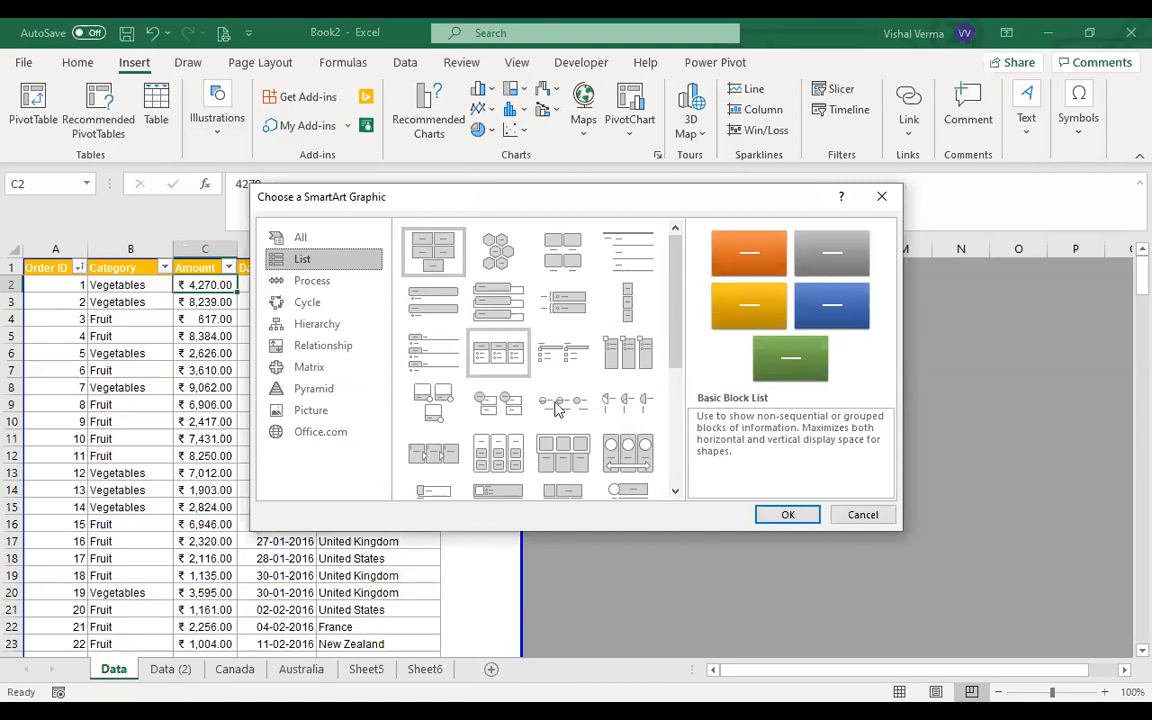
pyautogui.click(324, 287)
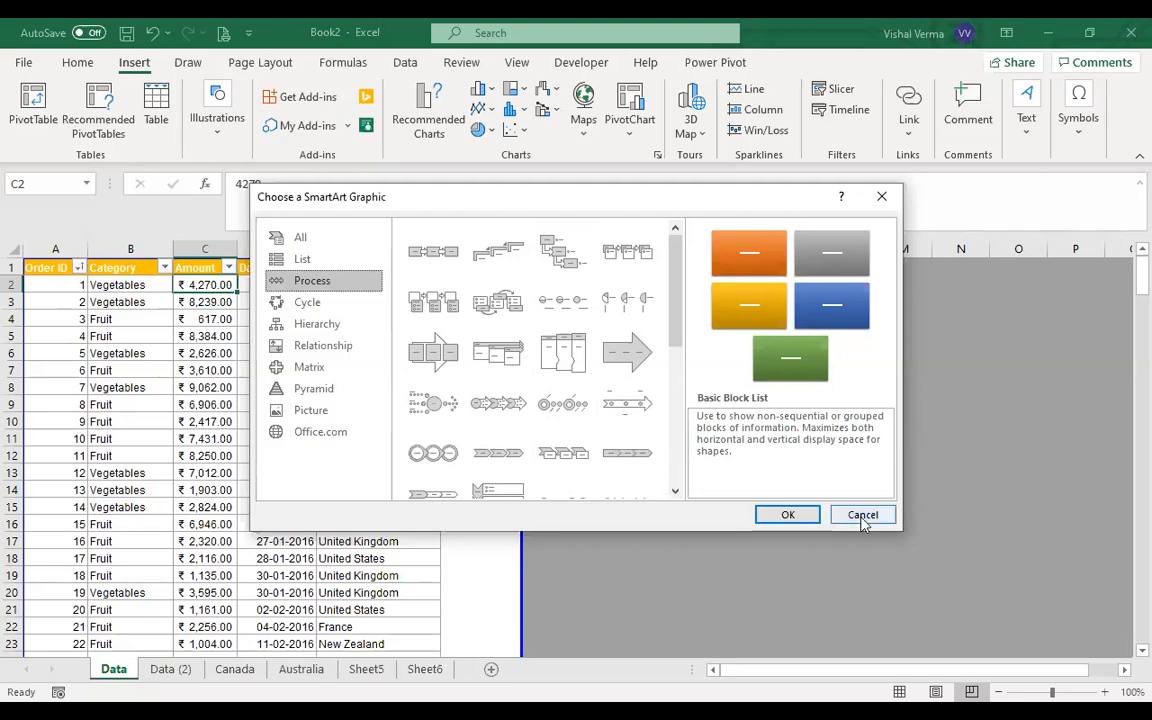
pyautogui.press('Escape')
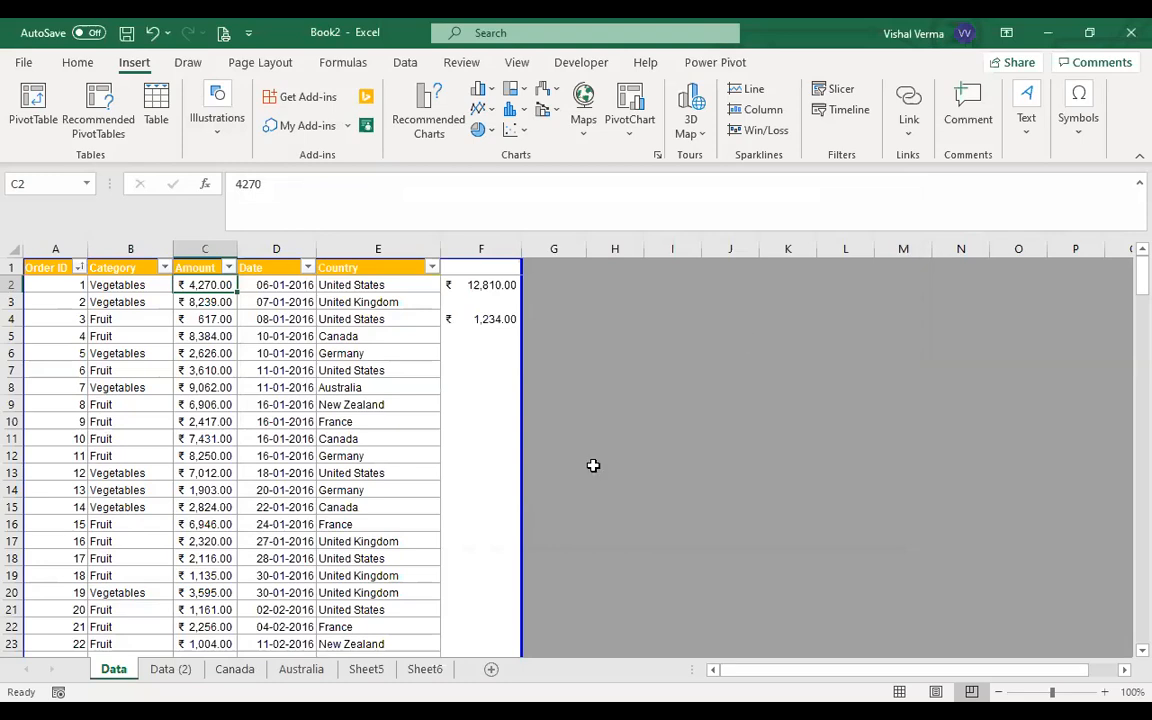
pyautogui.click(907, 140)
pyautogui.press('Escape')
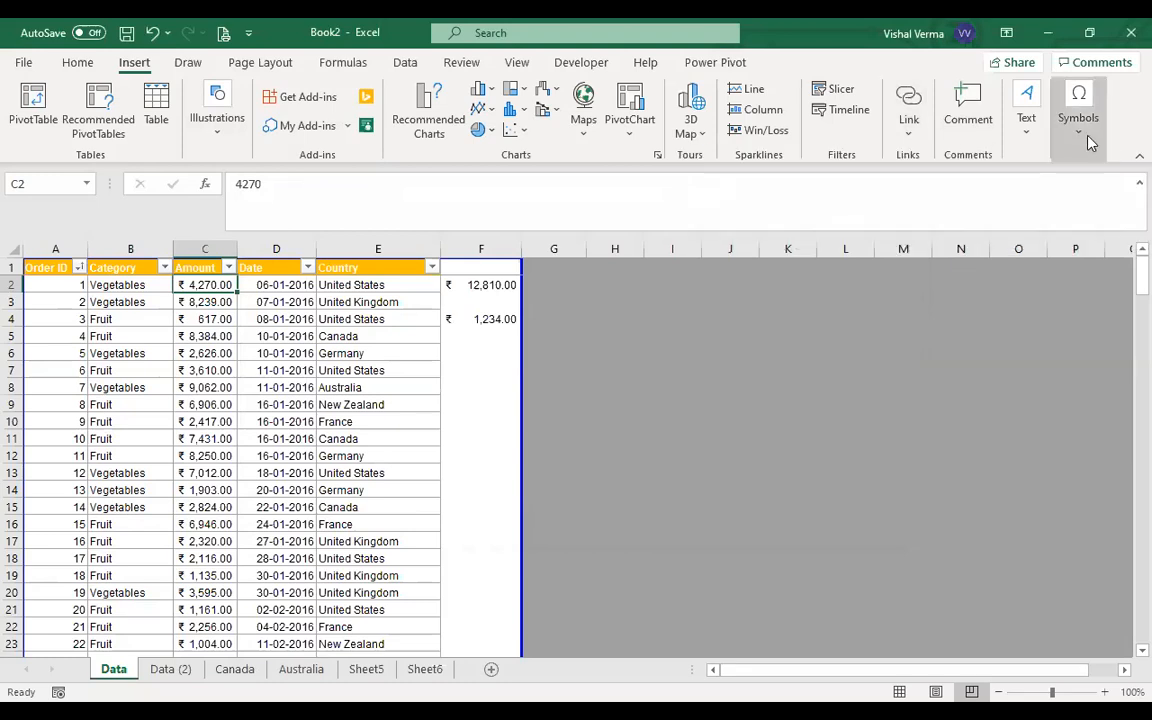
# Enter the labels Alpha in I9 and Beta in I10 beside the data
pyautogui.click(679, 406)
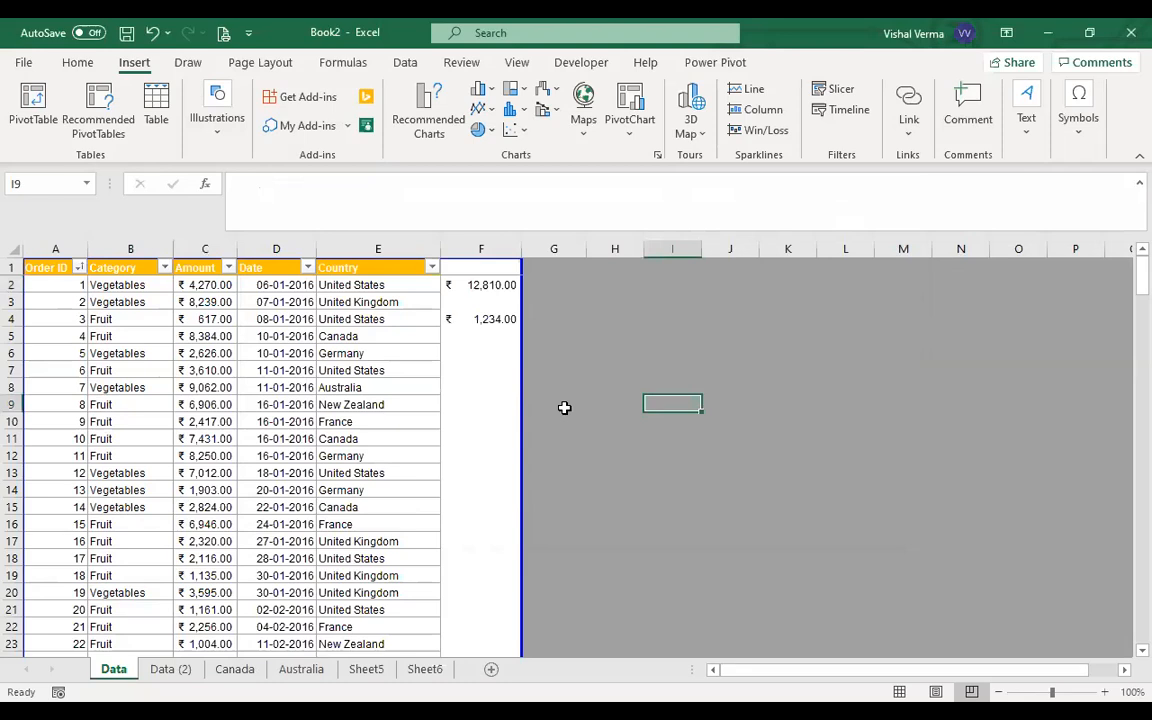
pyautogui.write('Alph')
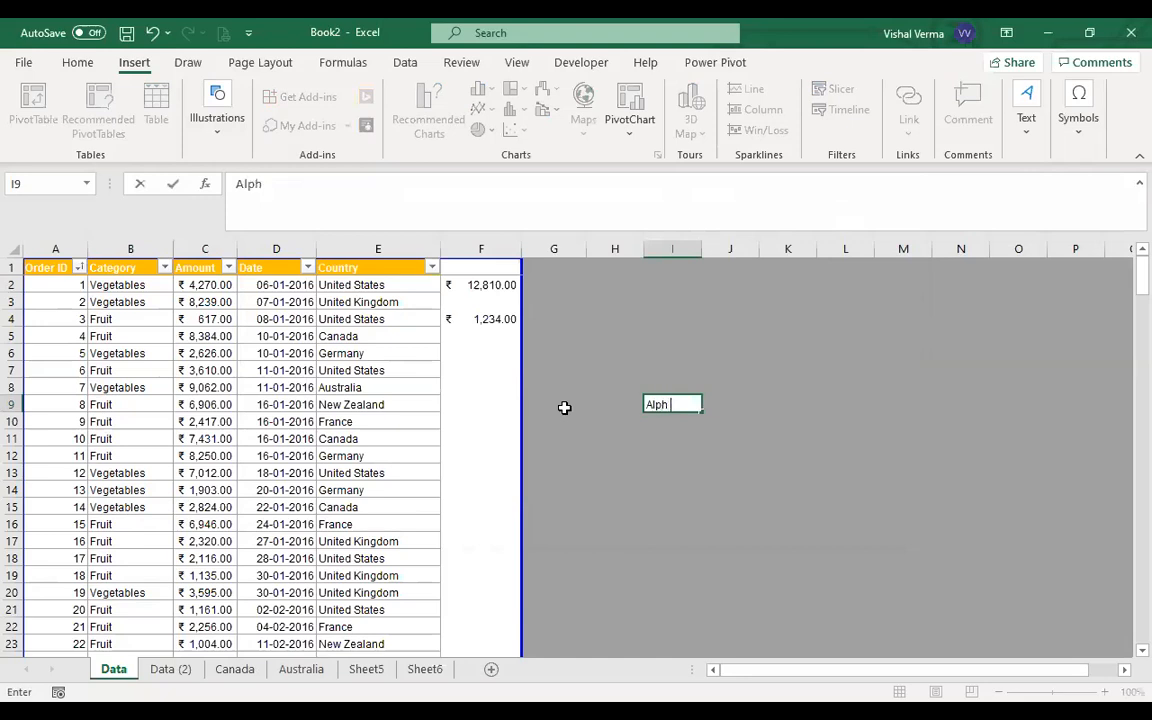
pyautogui.press('Return')
pyautogui.click(683, 402)
pyautogui.write('A;')
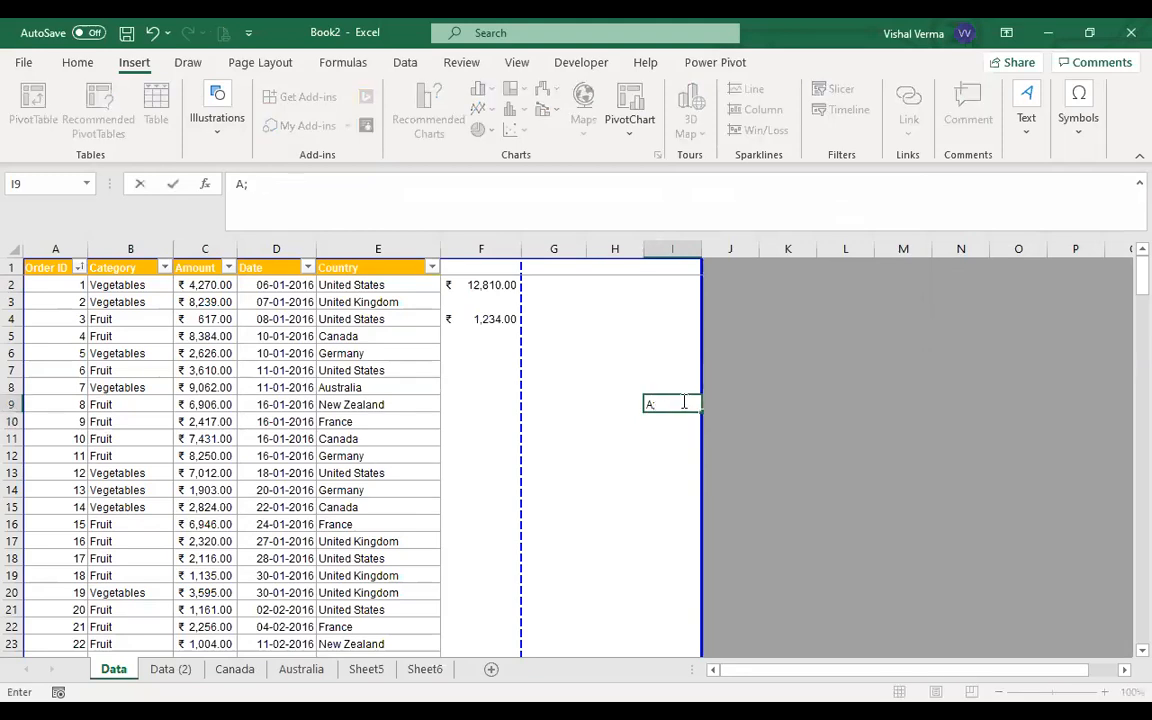
pyautogui.write('pha')
pyautogui.press('Return')
pyautogui.write('Beta')
pyautogui.press('Return')
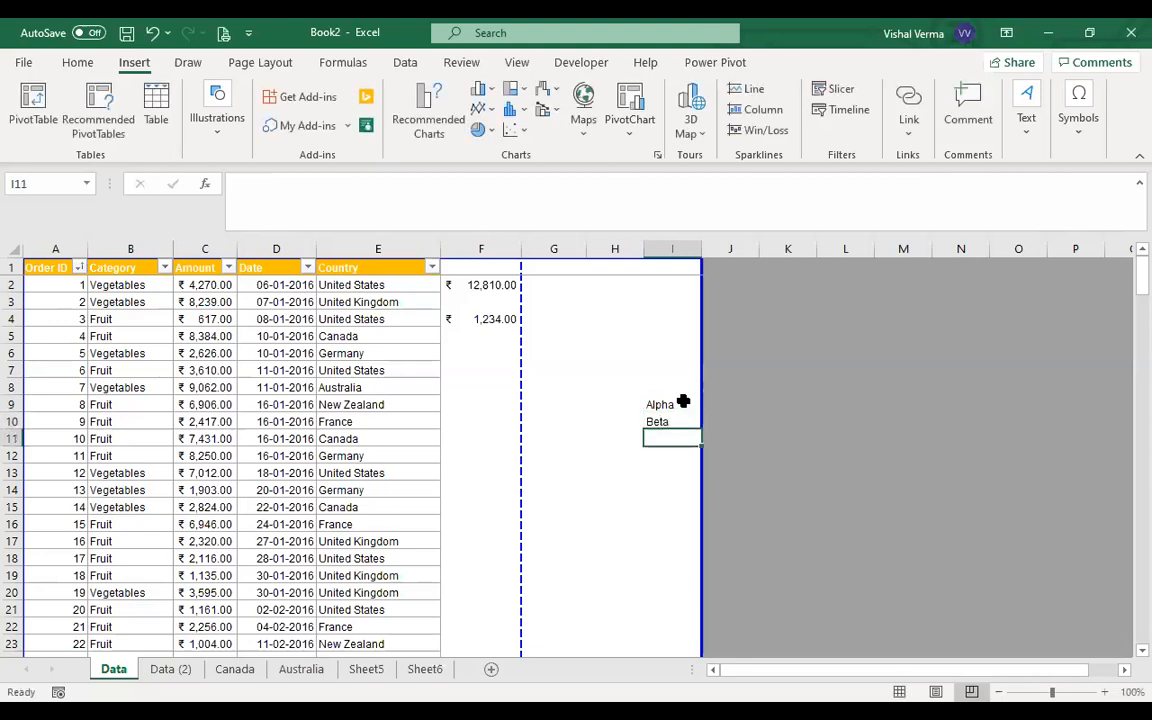
# Select cell J9 beside the Alpha label and look through the list of available fonts
pyautogui.click(736, 403)
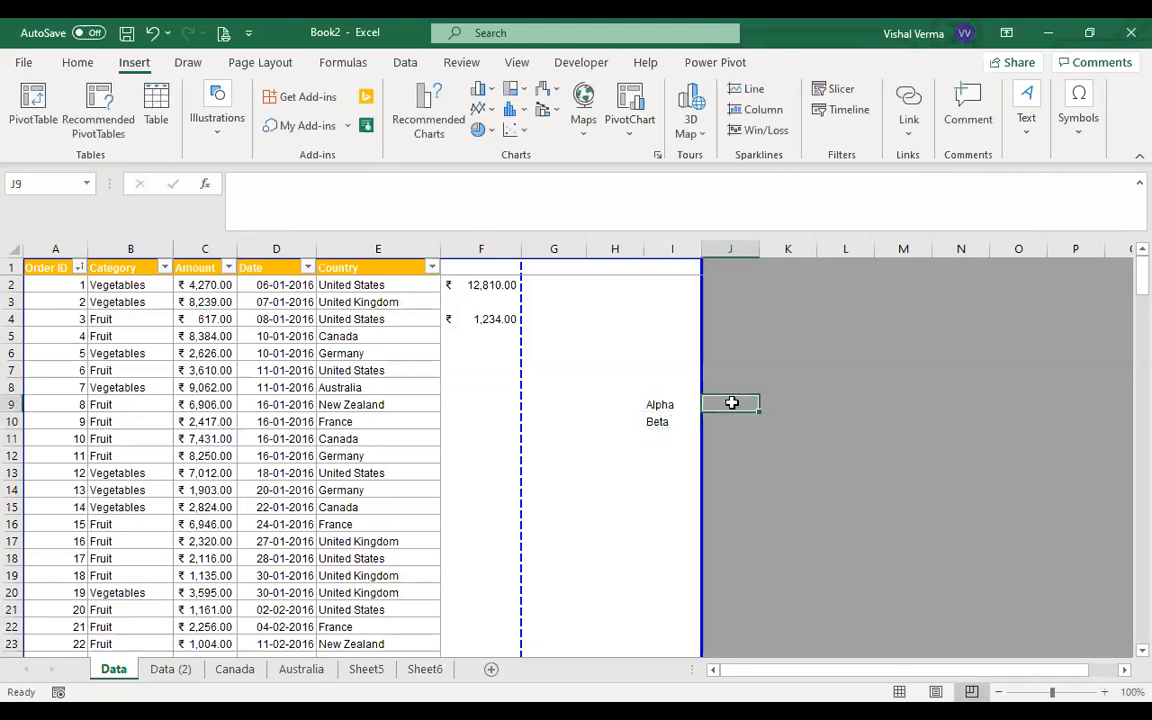
pyautogui.click(78, 63)
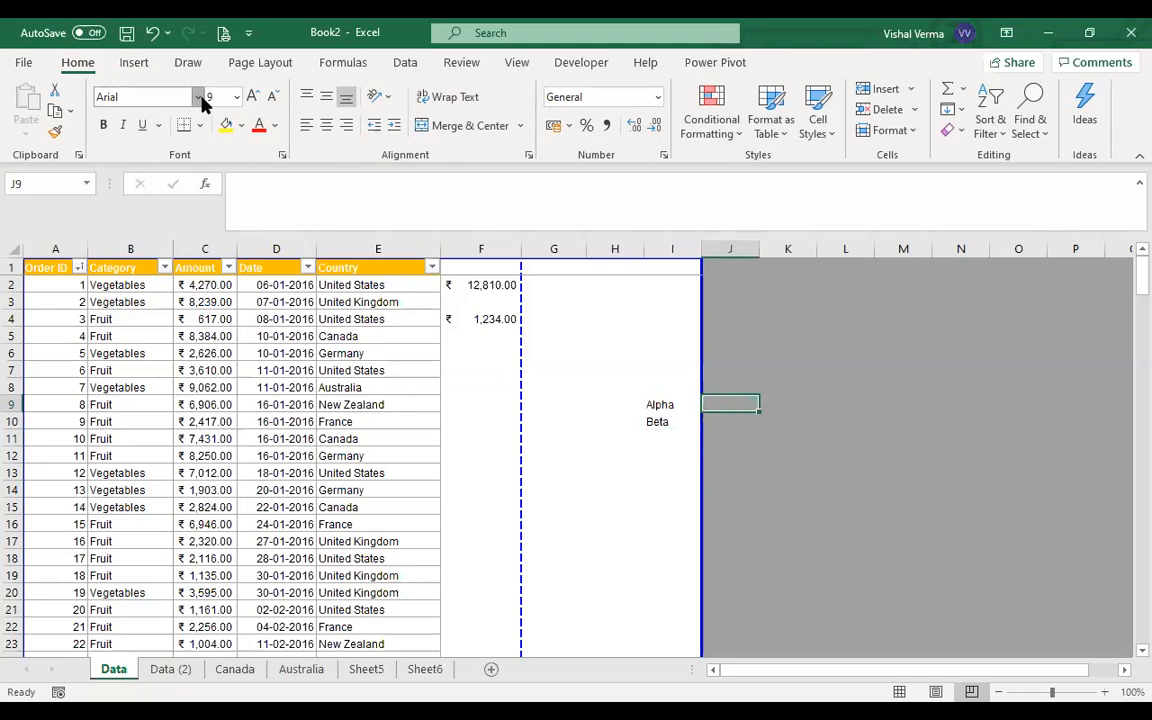
pyautogui.click(199, 97)
pyautogui.scroll(-15, 211, 352)
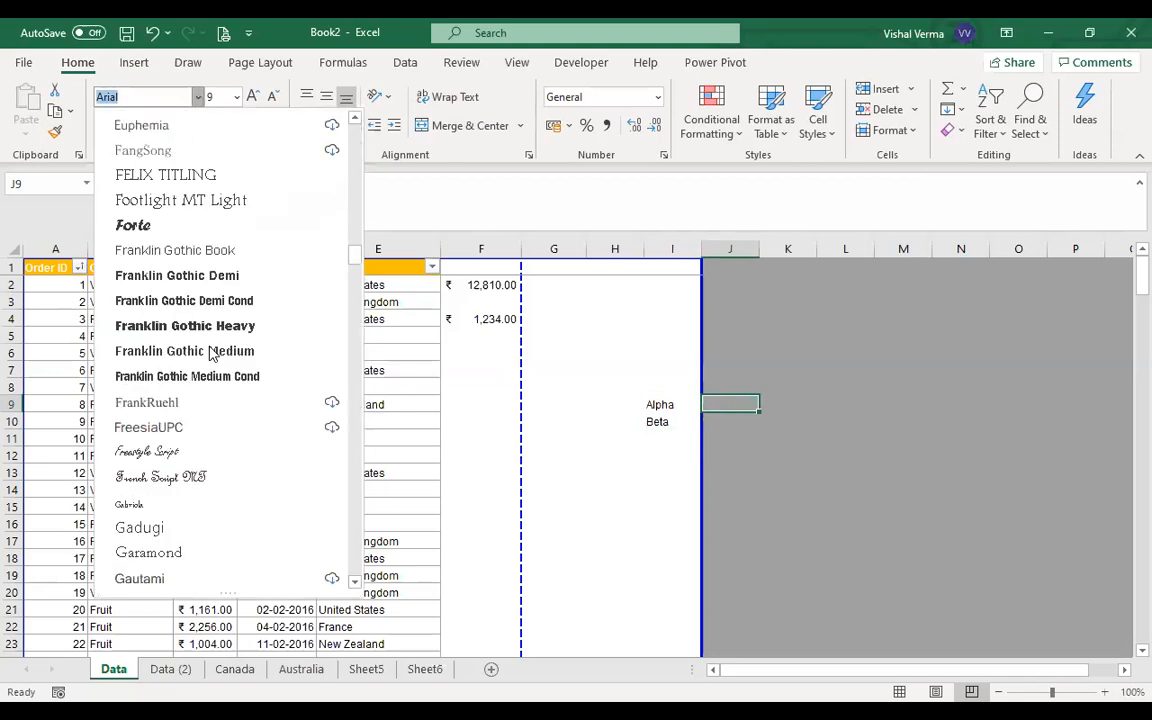
pyautogui.scroll(-20, 211, 352)
pyautogui.scroll(13, 211, 352)
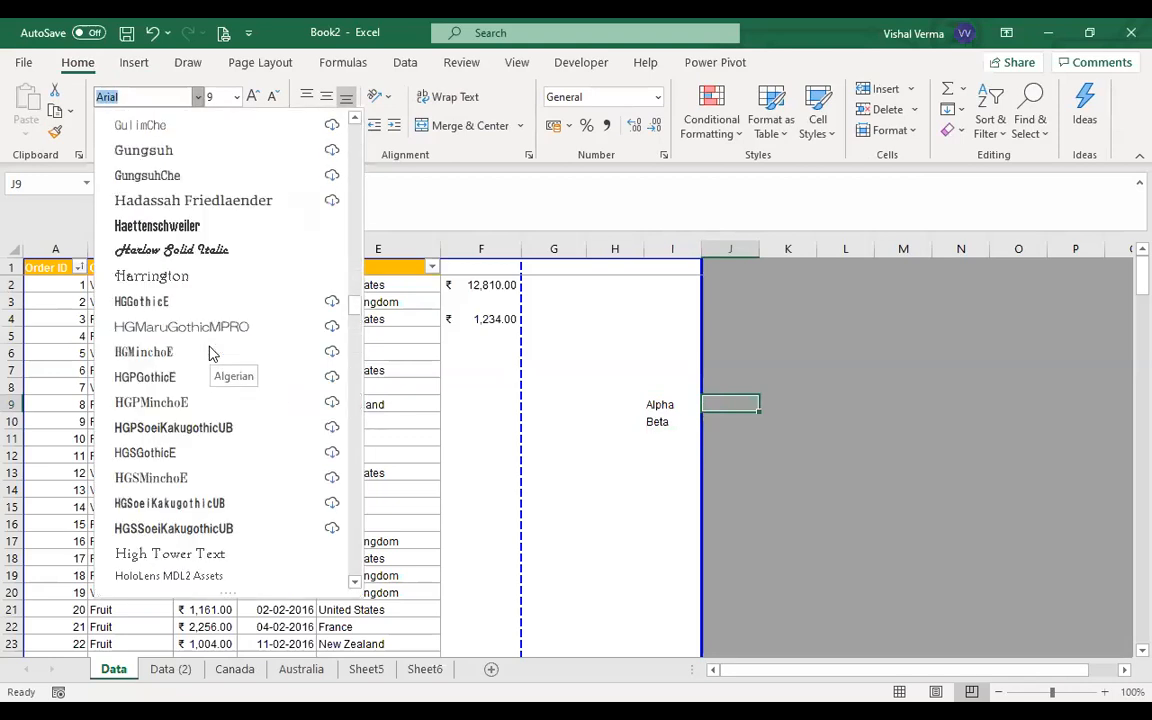
pyautogui.scroll(8, 211, 352)
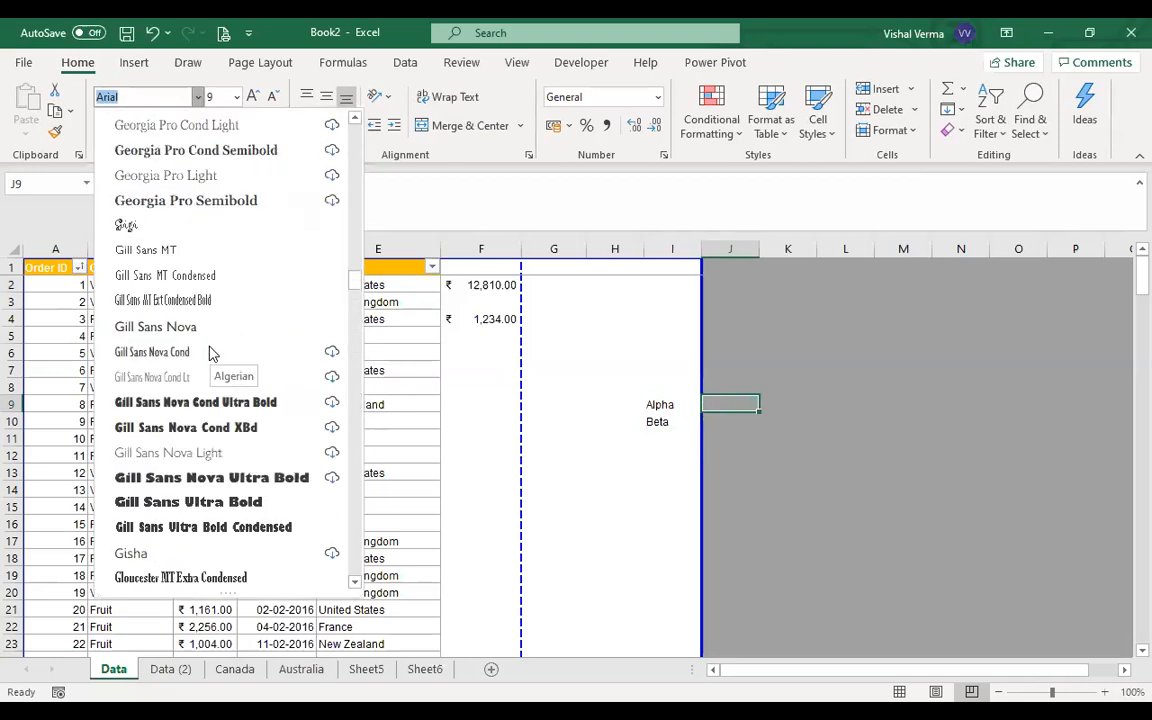
# Insert the Greek Small Letter Alpha symbol three times in cell J9 and close the symbol dialog
pyautogui.click(137, 66)
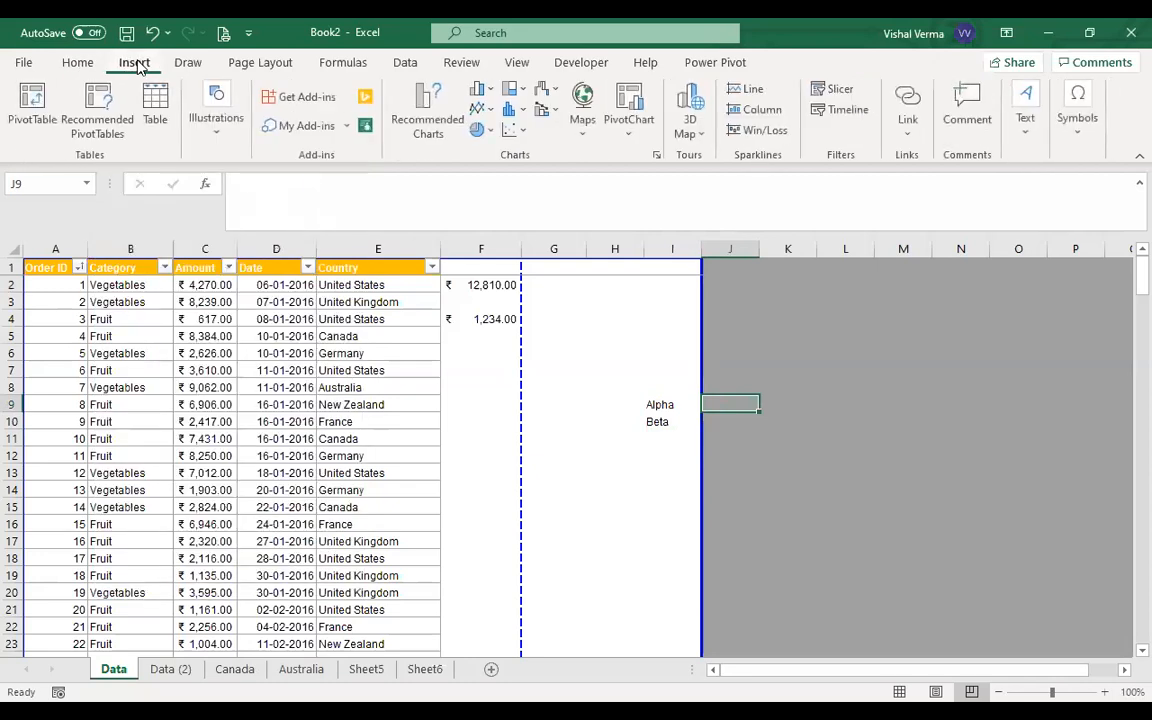
pyautogui.click(1087, 130)
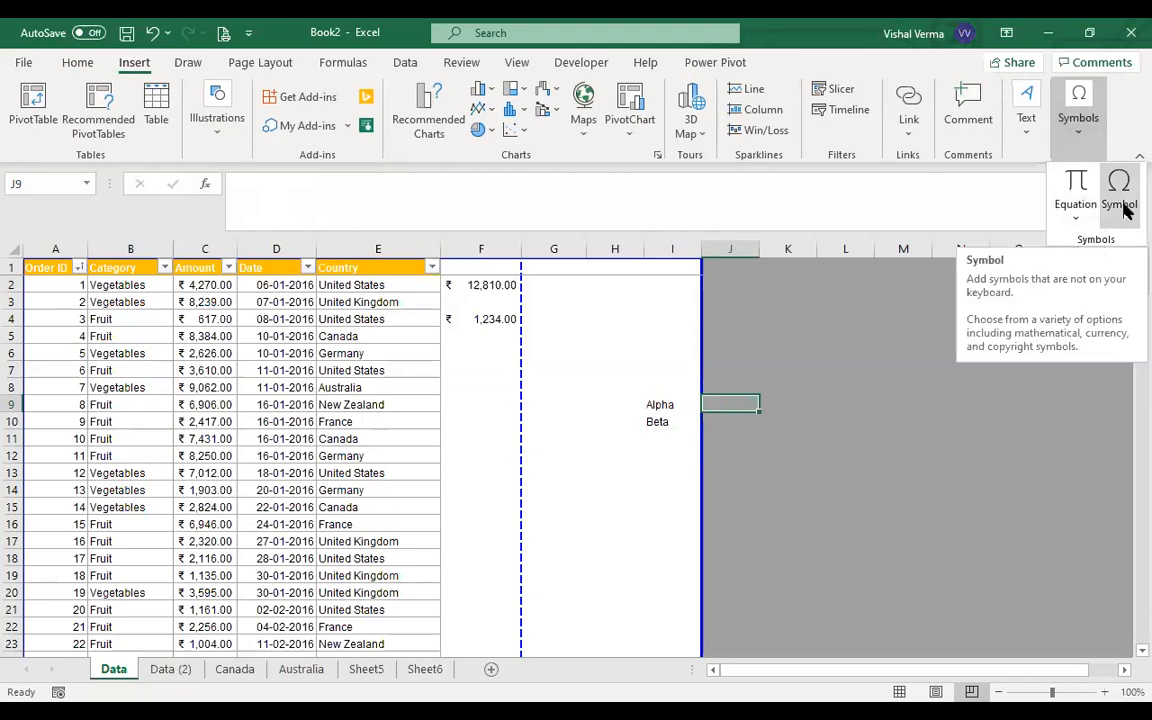
pyautogui.click(1120, 200)
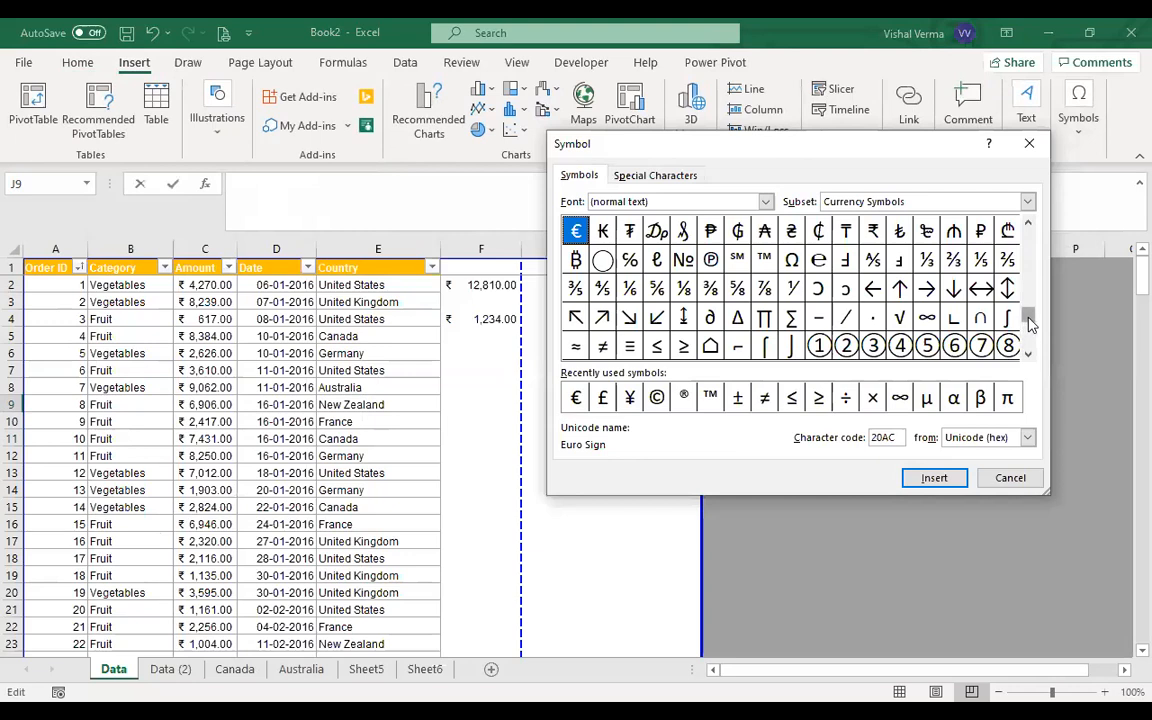
pyautogui.click(953, 398)
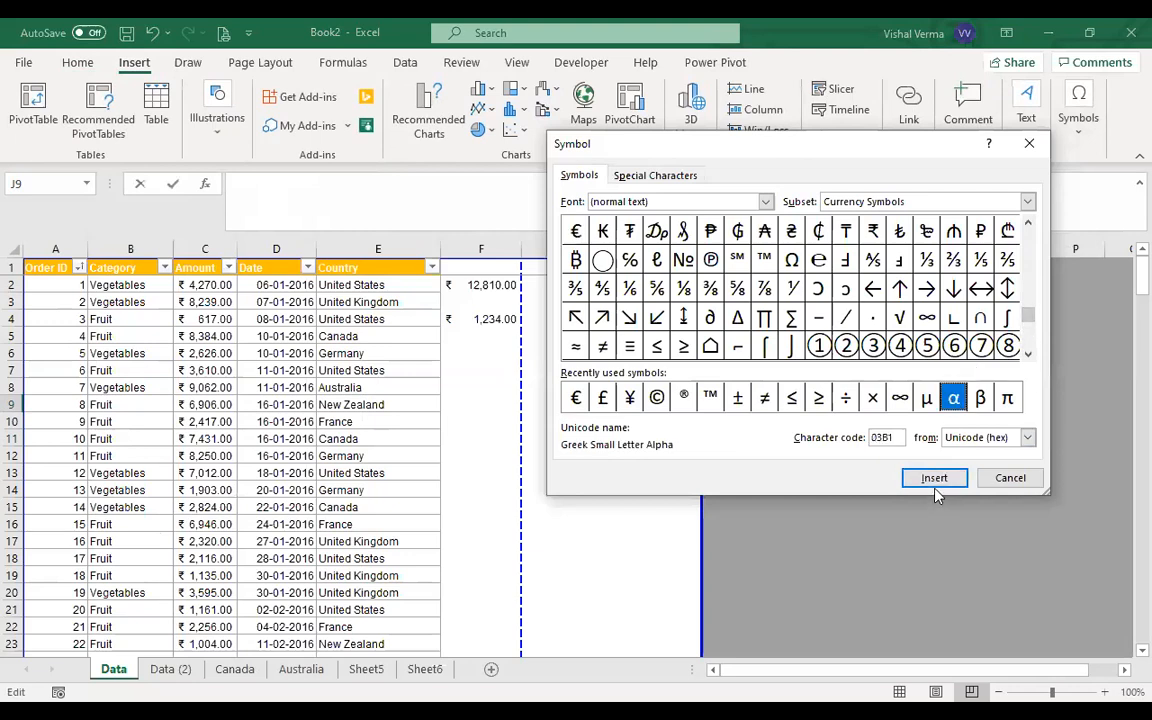
pyautogui.click(936, 480)
pyautogui.click(936, 479)
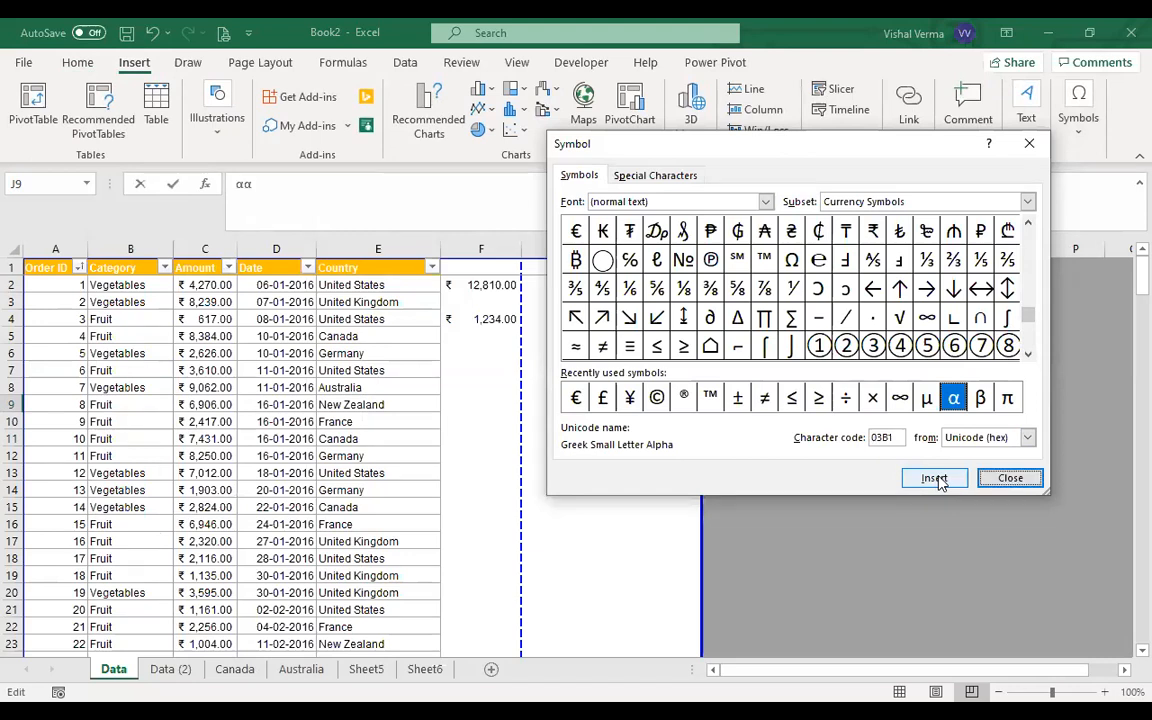
pyautogui.click(1005, 481)
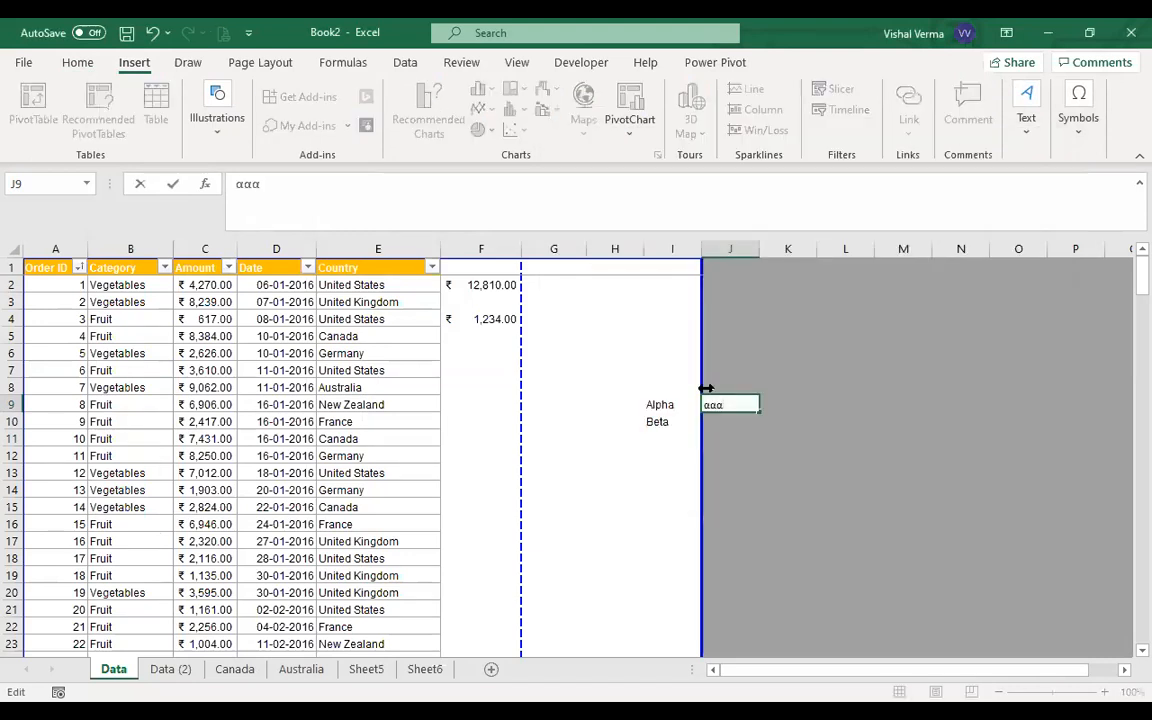
# Remove the two extra alpha characters from cell J9 so that a single α is left beside the Alpha label
pyautogui.press('BackSpace')
pyautogui.press('BackSpace')
pyautogui.click(816, 472)
# Enlarge the alpha symbol in cell J9 by several font sizes, bringing it back down slightly at the end
pyautogui.click(716, 408)
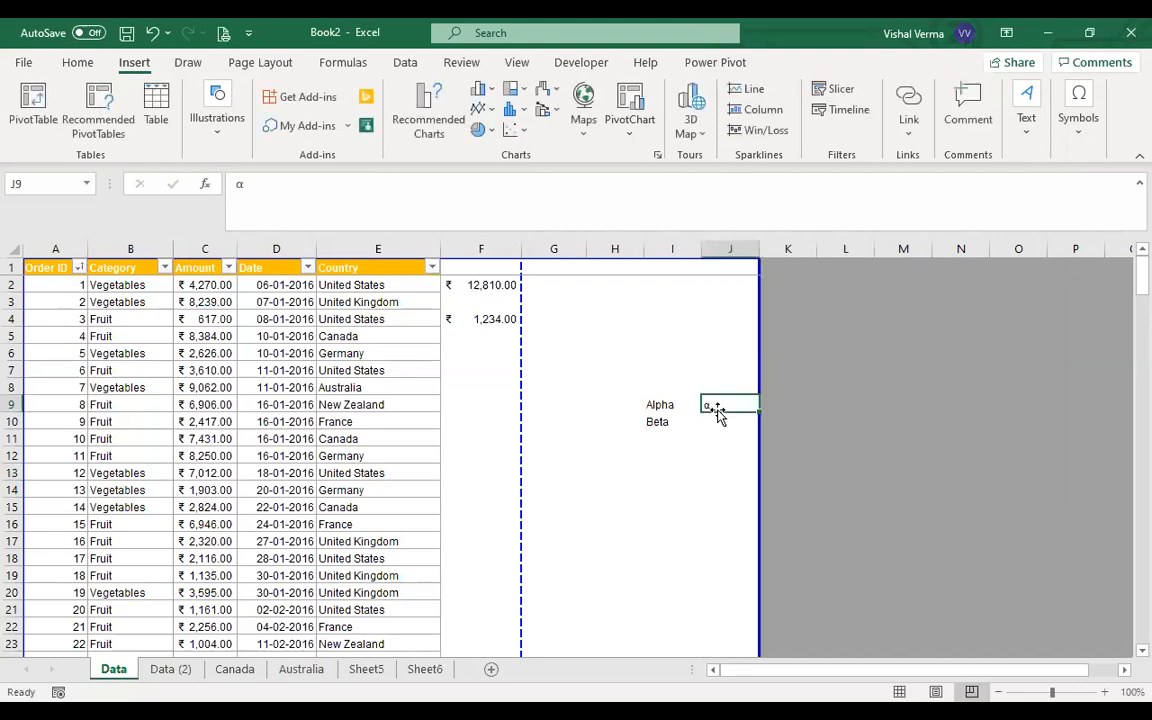
pyautogui.click(77, 62)
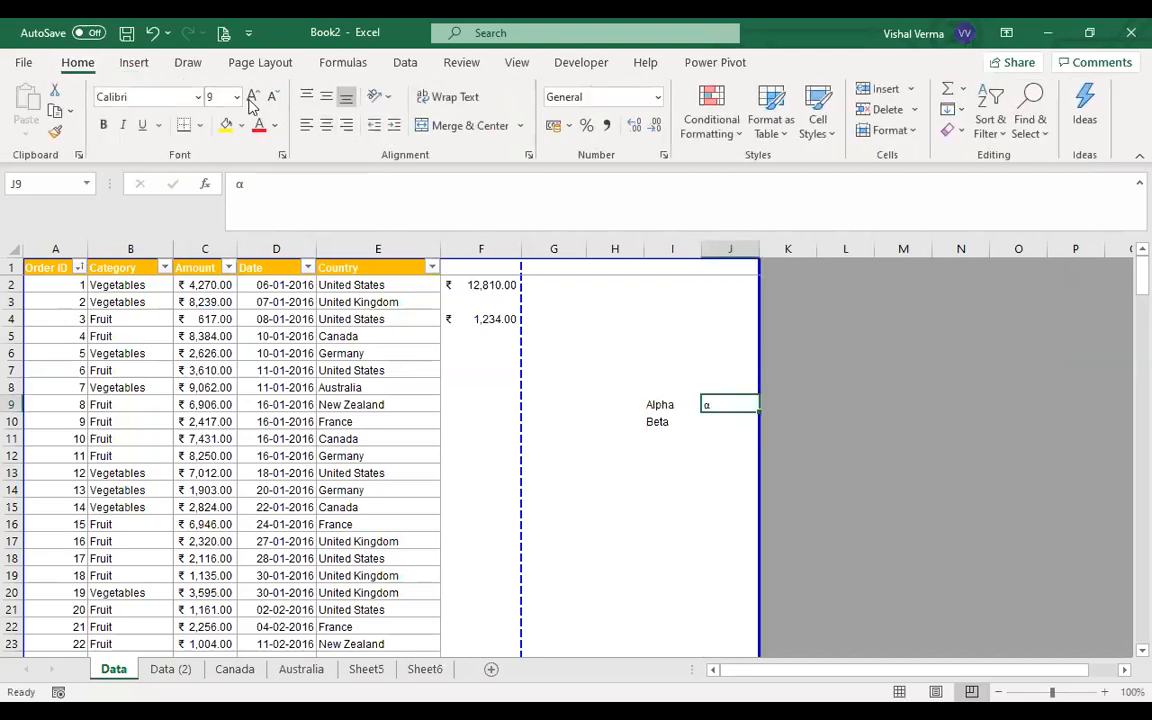
pyautogui.click(252, 97)
pyautogui.click(252, 97)
pyautogui.click(252, 97)
pyautogui.click(252, 97)
pyautogui.click(252, 97)
pyautogui.click(252, 97)
pyautogui.click(252, 97)
pyautogui.click(252, 97)
pyautogui.click(272, 97)
pyautogui.click(272, 97)
pyautogui.click(836, 454)
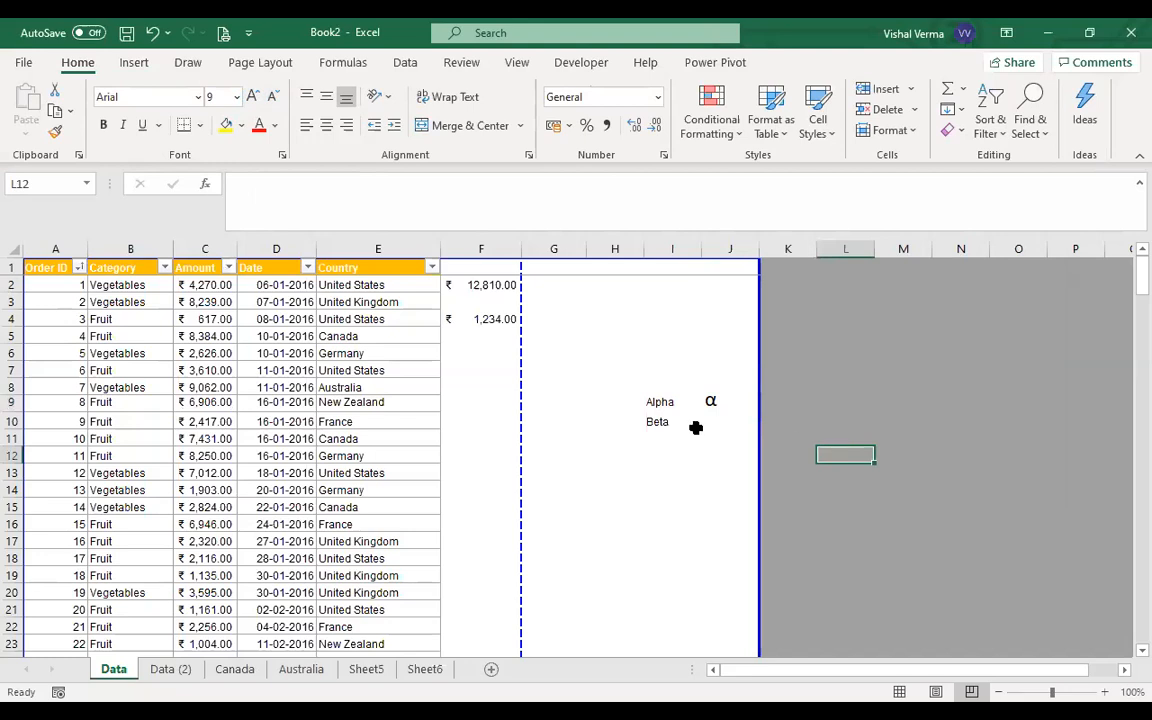
# Look through the built-in equations down to Trig Identity 2, and view the Ink Equation writing dialog without inserting anything
pyautogui.click(726, 419)
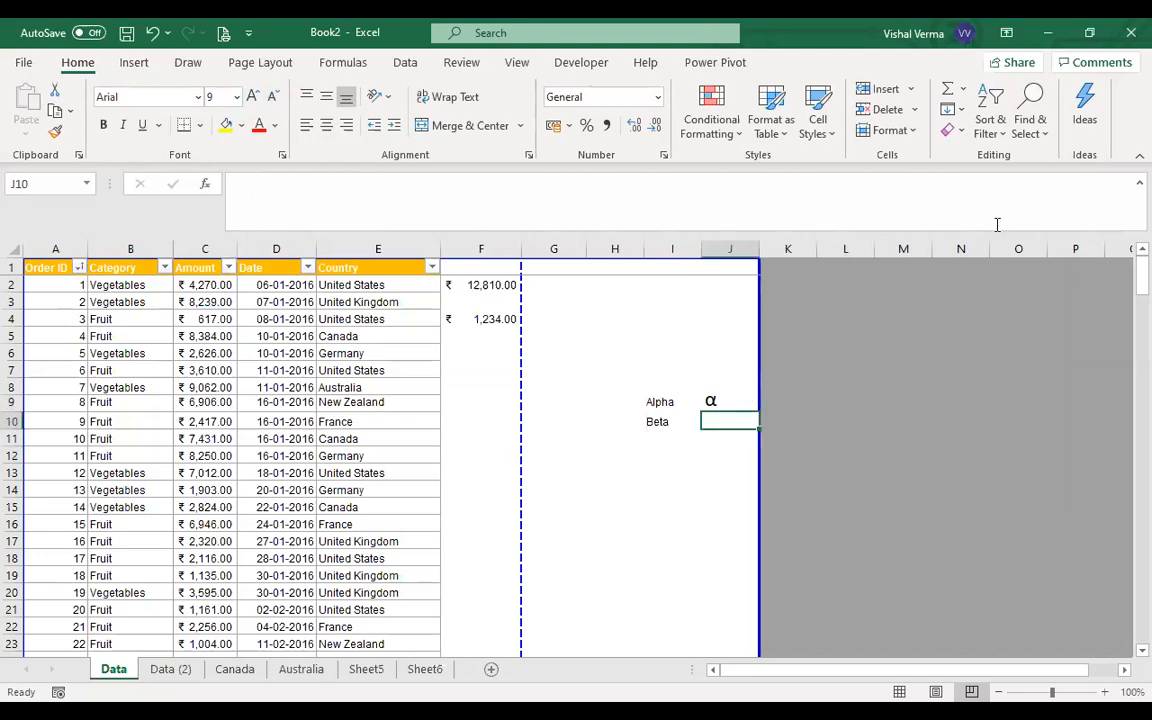
pyautogui.click(634, 504)
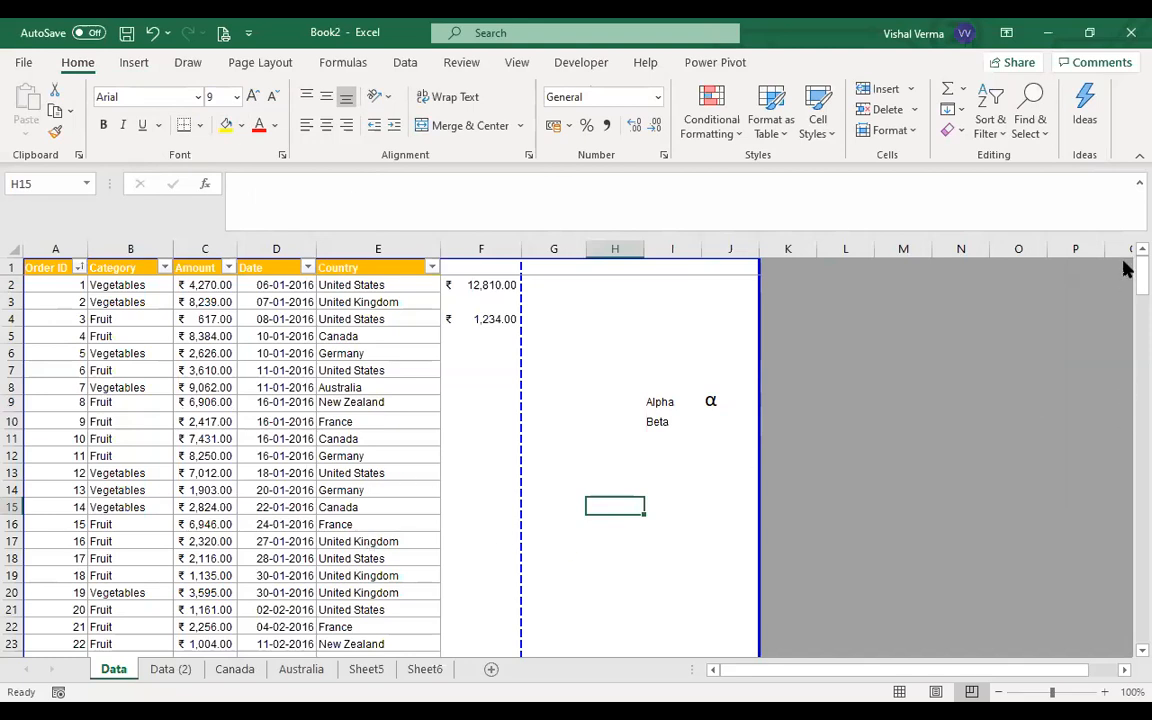
pyautogui.click(134, 62)
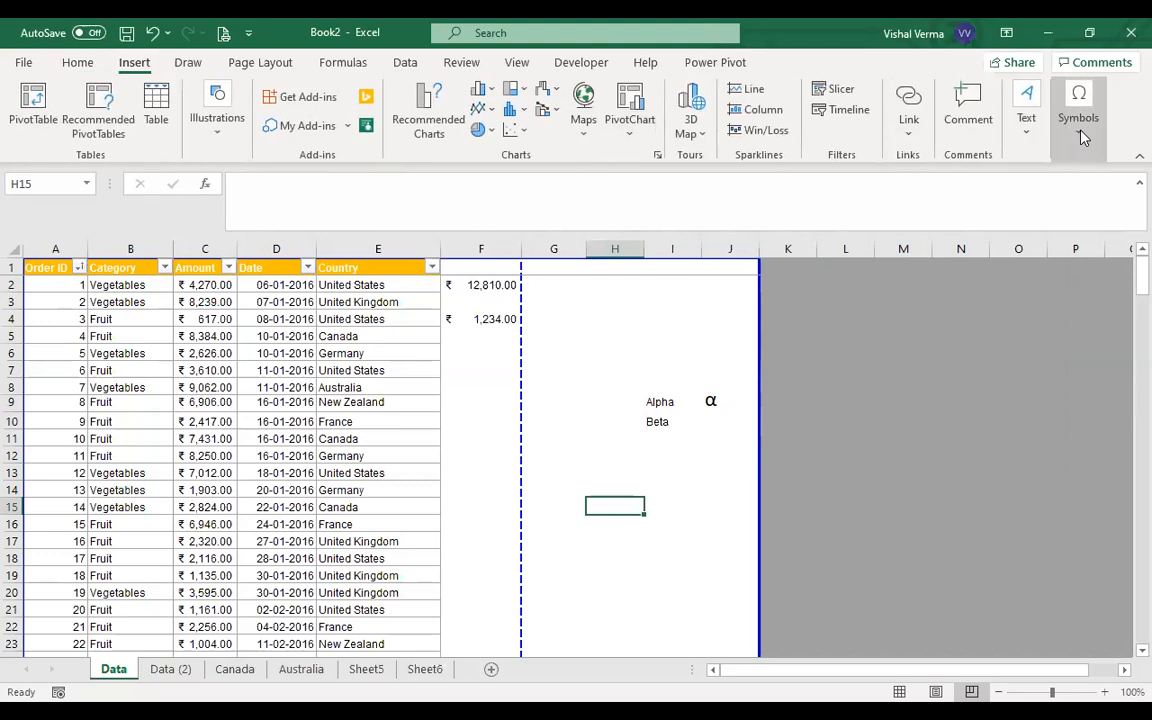
pyautogui.click(1082, 132)
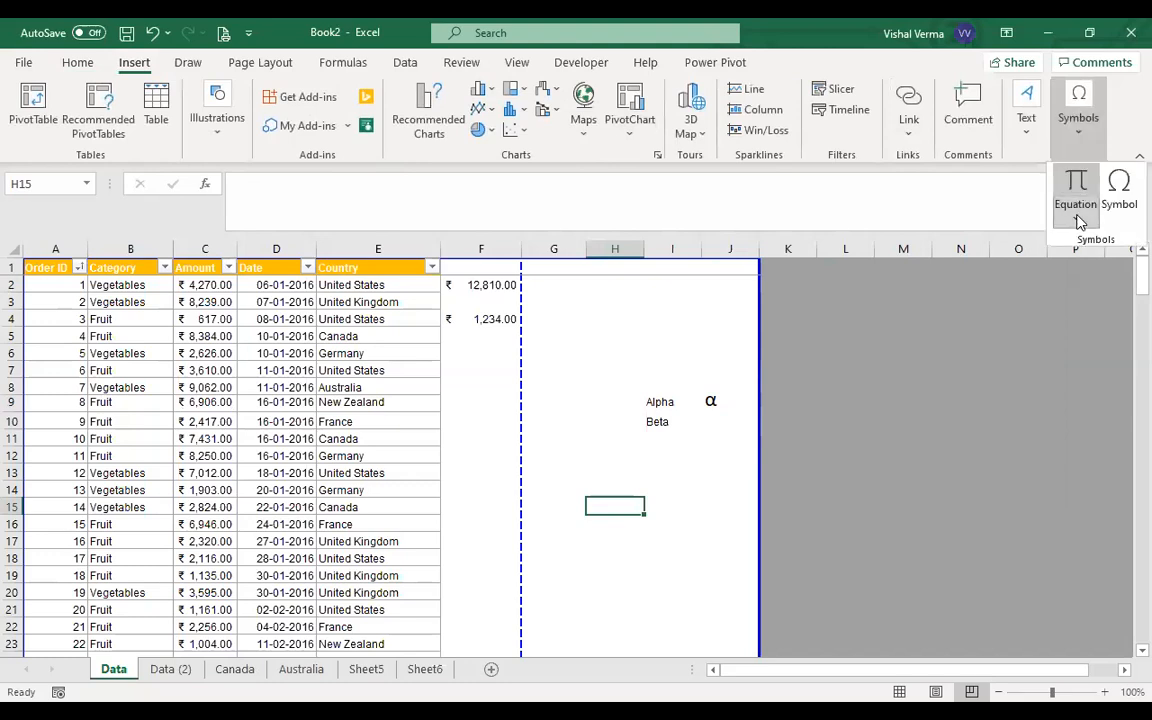
pyautogui.click(1078, 221)
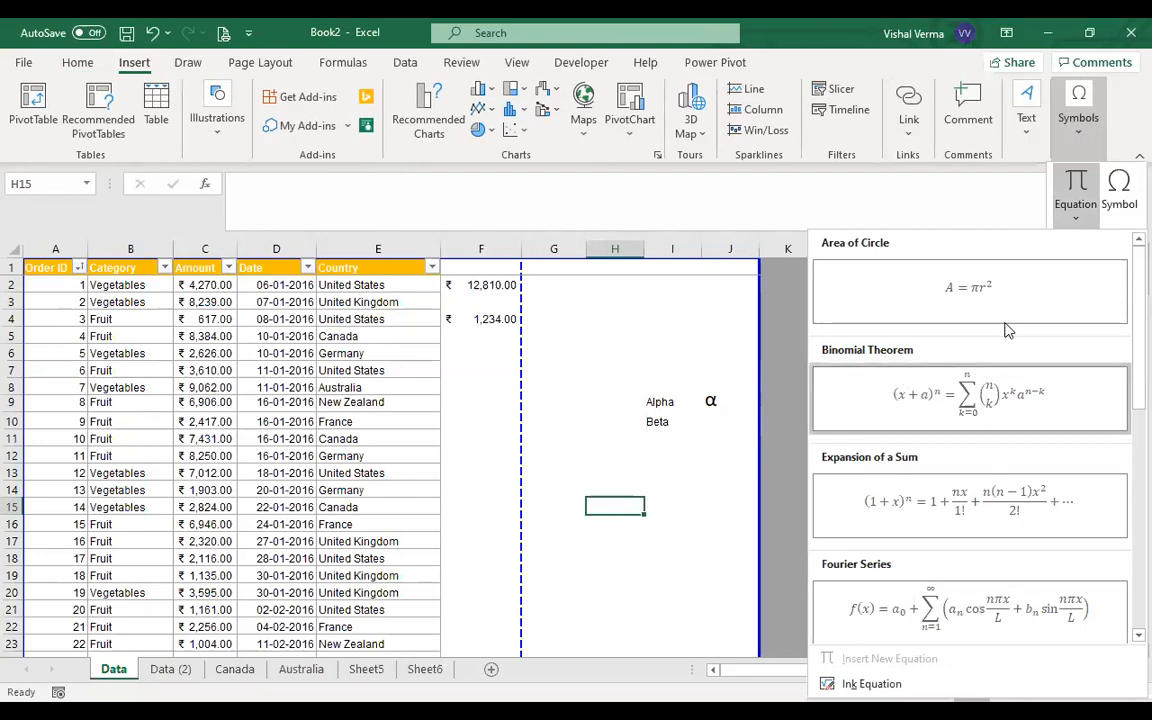
pyautogui.scroll(-5, 905, 515)
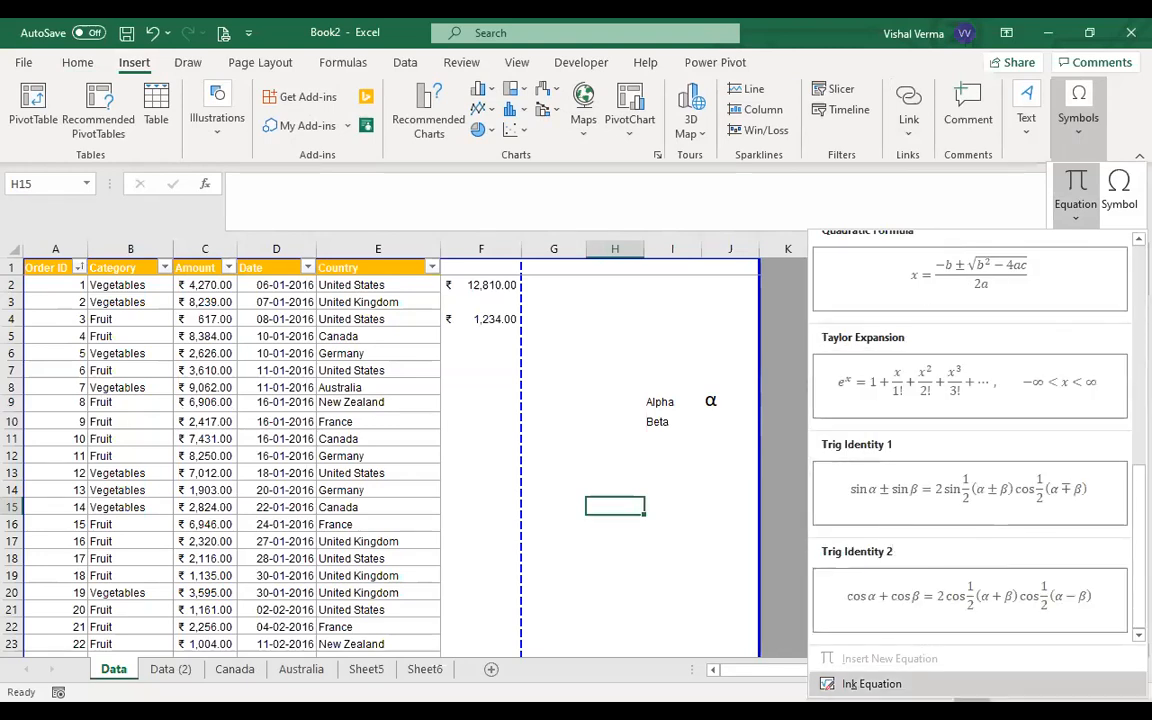
pyautogui.click(871, 684)
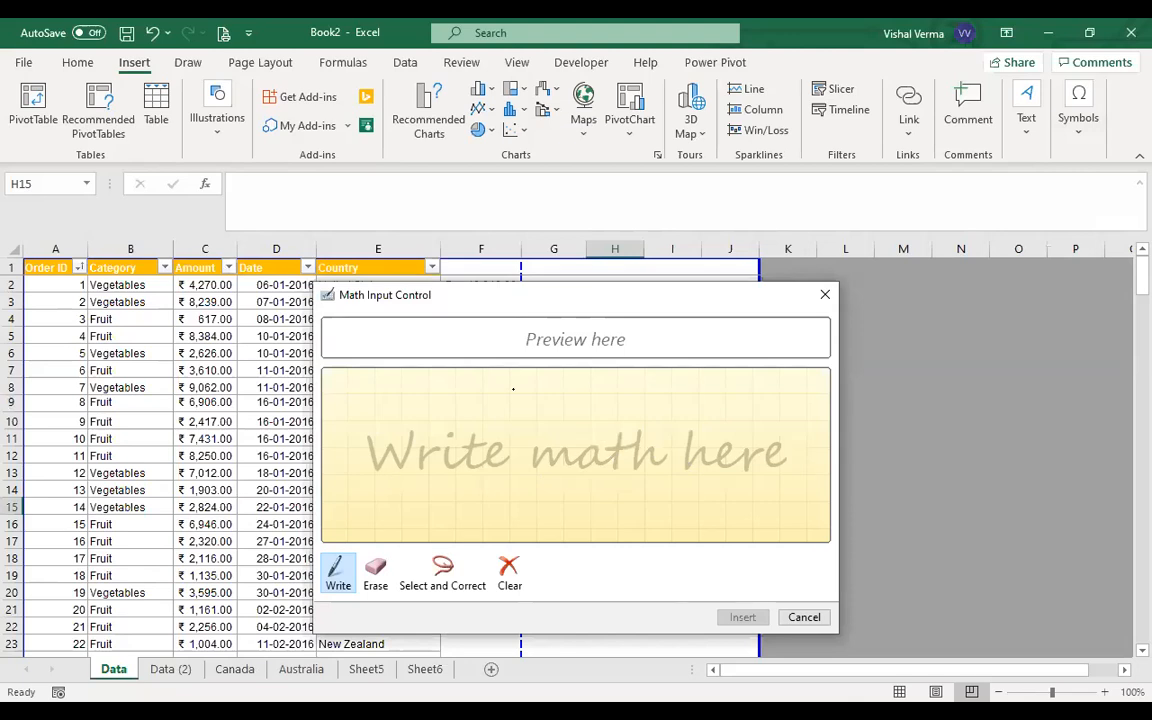
pyautogui.click(805, 618)
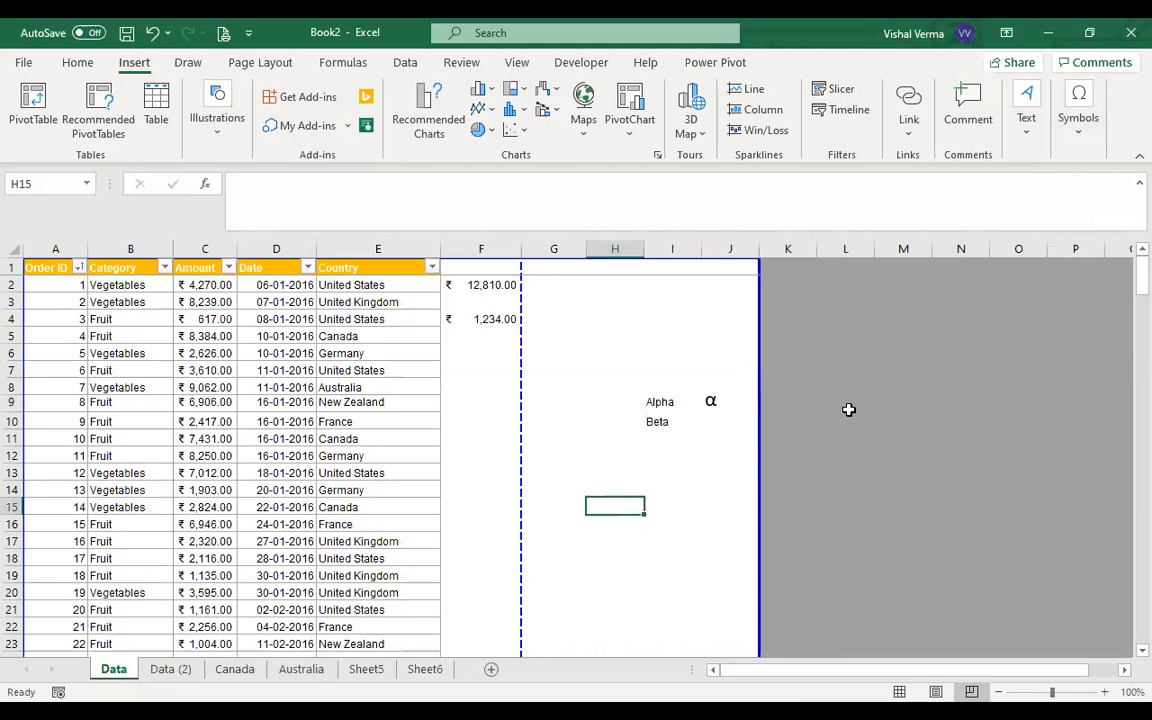